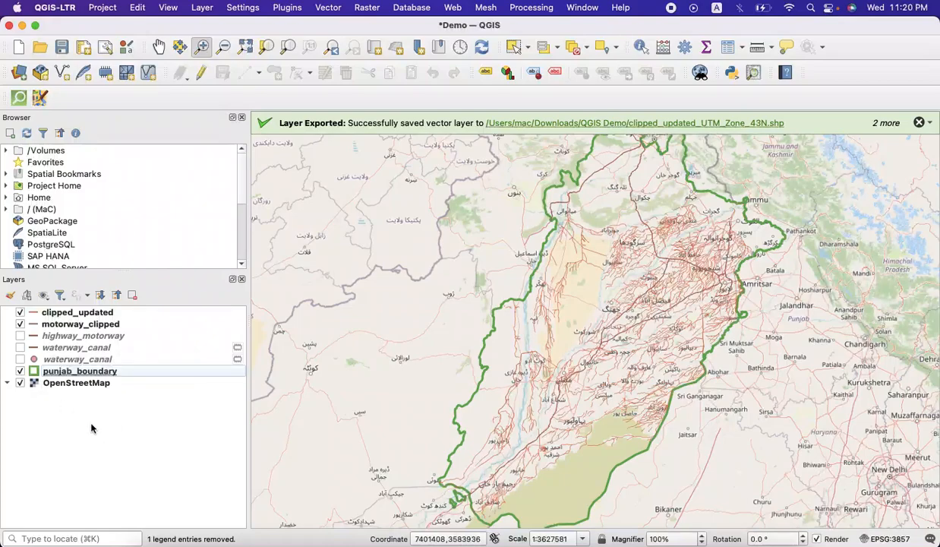
Step: Hide the motorway_clipped, clipped_updated, punjab_boundary and OpenStreetMap layers to clear the map
left_click(21, 324)
left_click(20, 313)
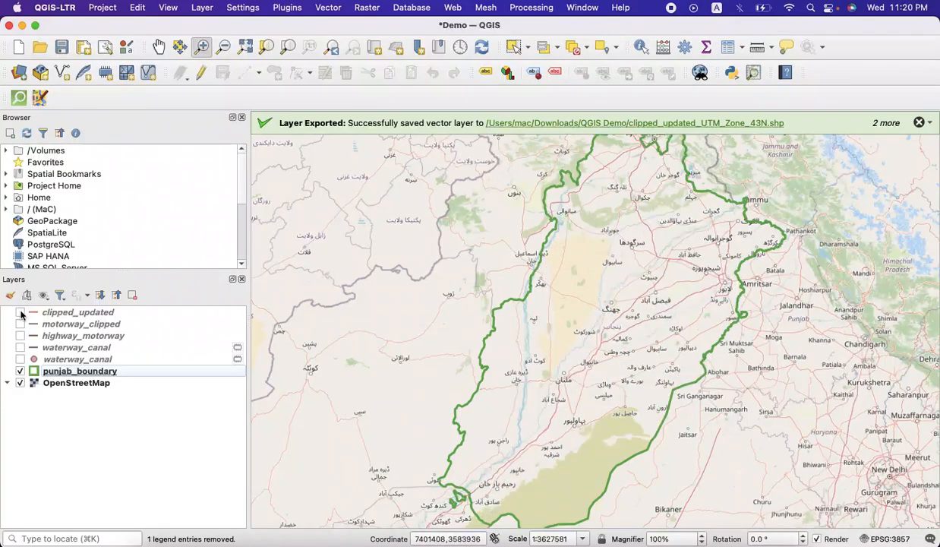
left_click(21, 371)
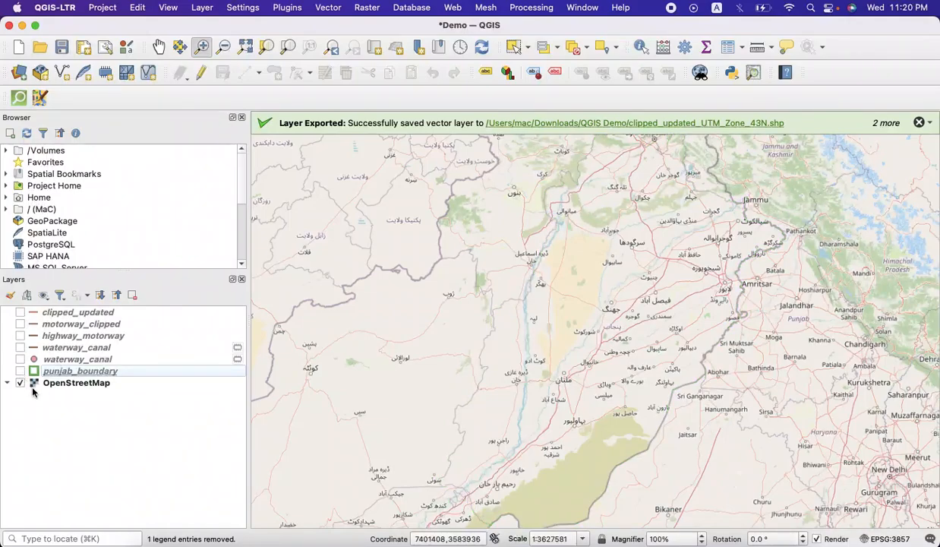
left_click(20, 384)
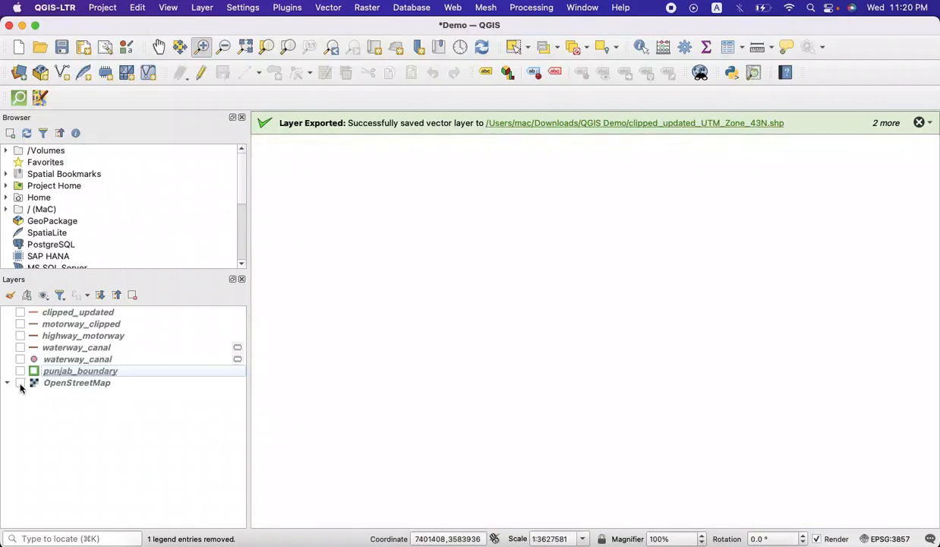
Step: Toggle the OpenStreetMap base map on and off, leaving it shown
left_click(20, 383)
left_click(20, 383)
left_click(20, 384)
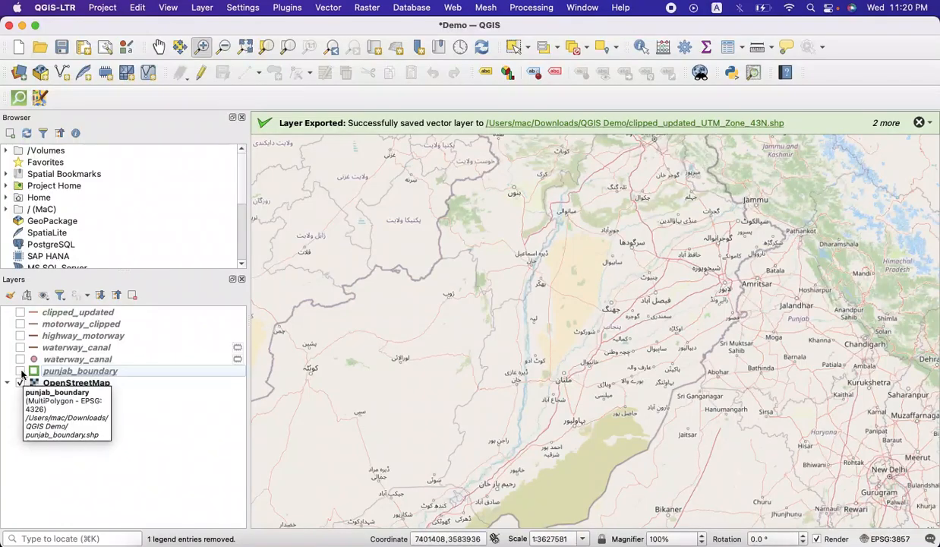
Step: Toggle the punjab_boundary layer over the base map, leaving the boundary shown
left_click(21, 371)
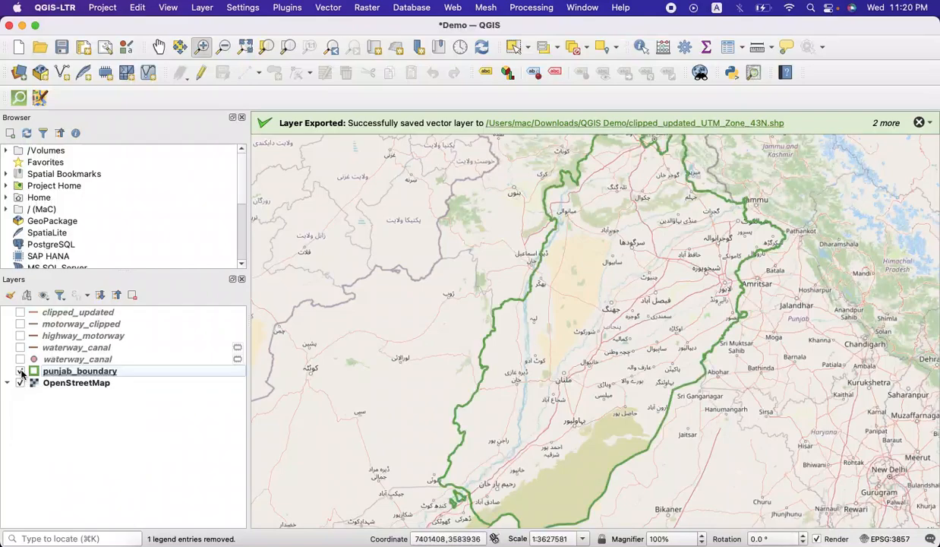
left_click(20, 371)
left_click(21, 372)
left_click(20, 372)
left_click(20, 371)
Step: Preview the waterway_canal line layer, and replace it on the map with the clipped_updated and motorway_clipped layers
left_click(21, 347)
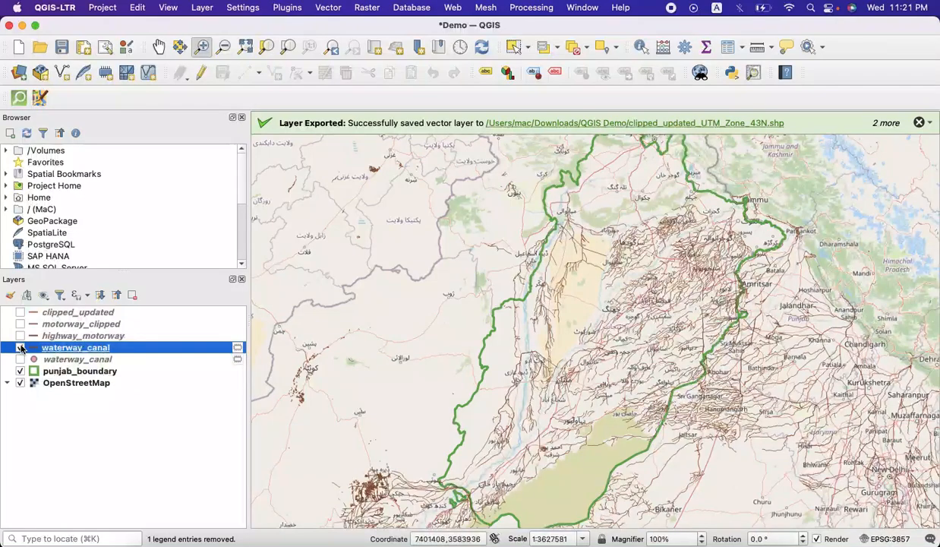
left_click(21, 348)
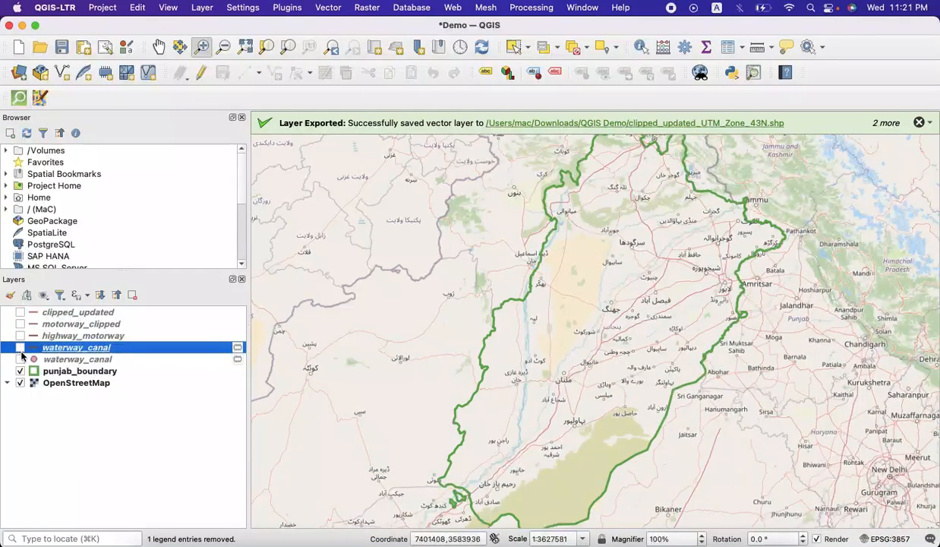
left_click(21, 312)
left_click(21, 312)
left_click(21, 312)
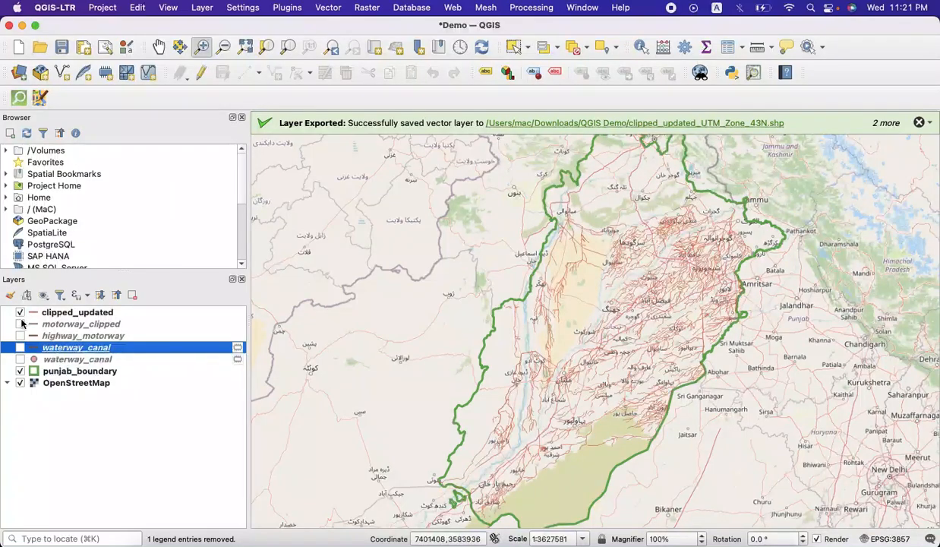
left_click(20, 324)
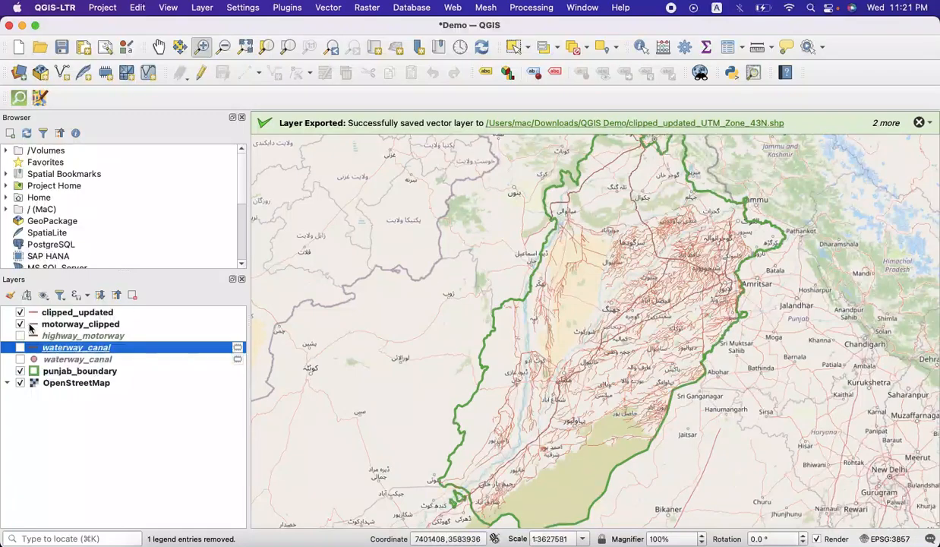
Step: Set the color of the motorway_clipped layer's Simple Line symbol to the recently used blue and apply the symbology
left_click(32, 327)
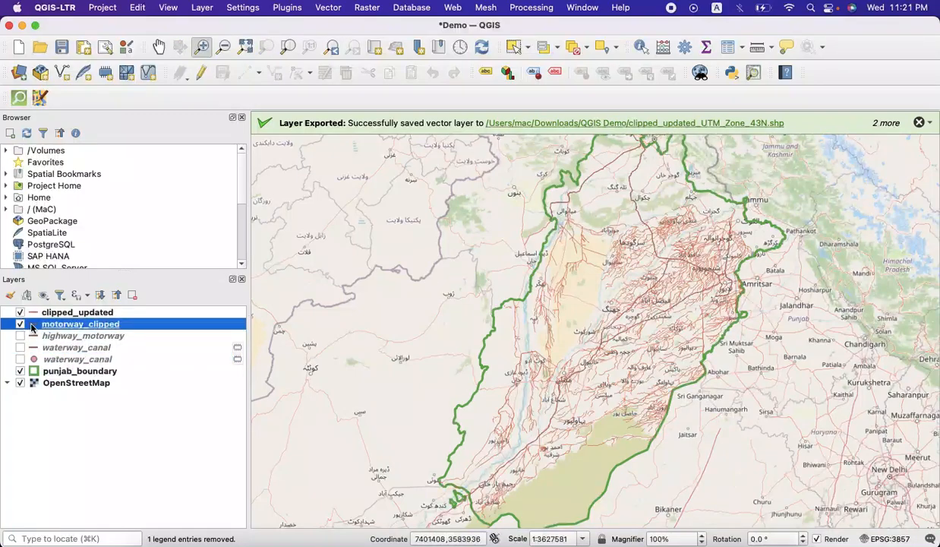
double_click(32, 327)
left_click(519, 161)
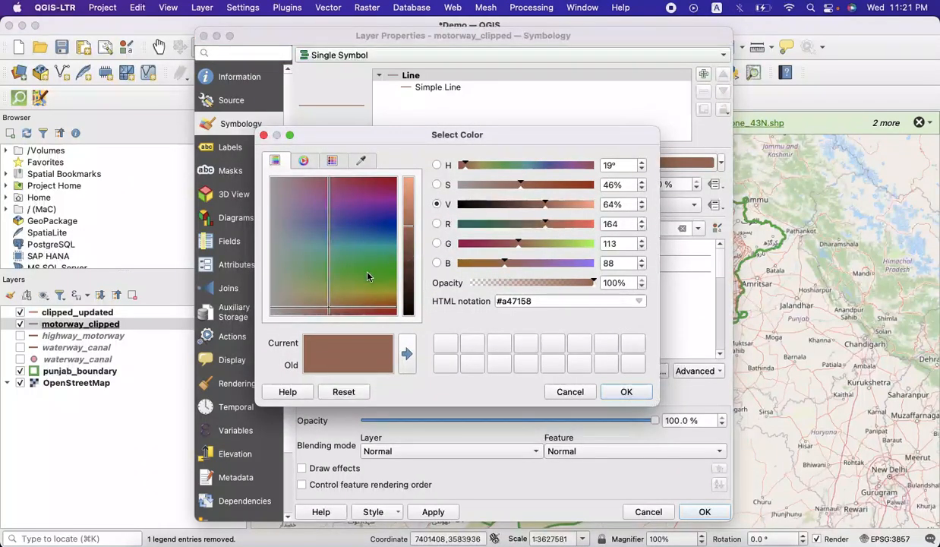
left_click(569, 391)
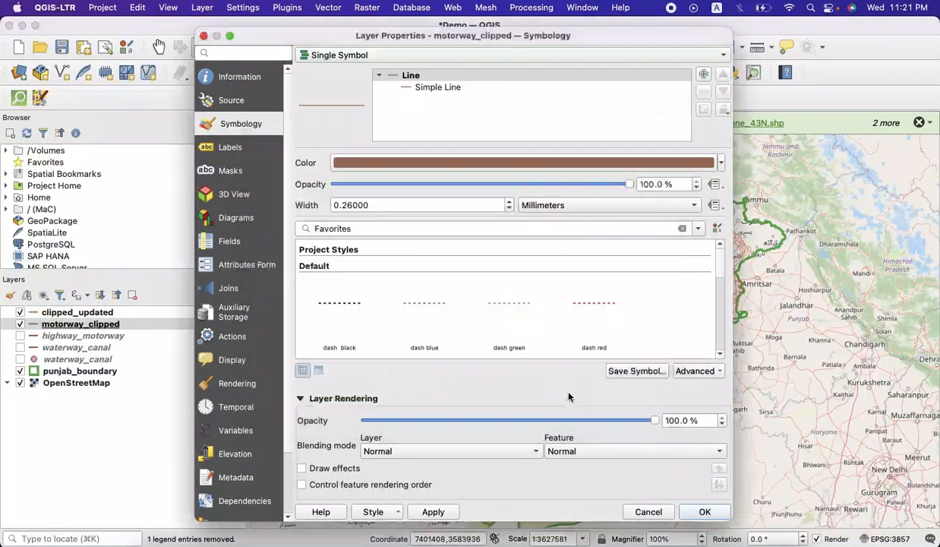
left_click(443, 92)
left_click(416, 79)
left_click(420, 87)
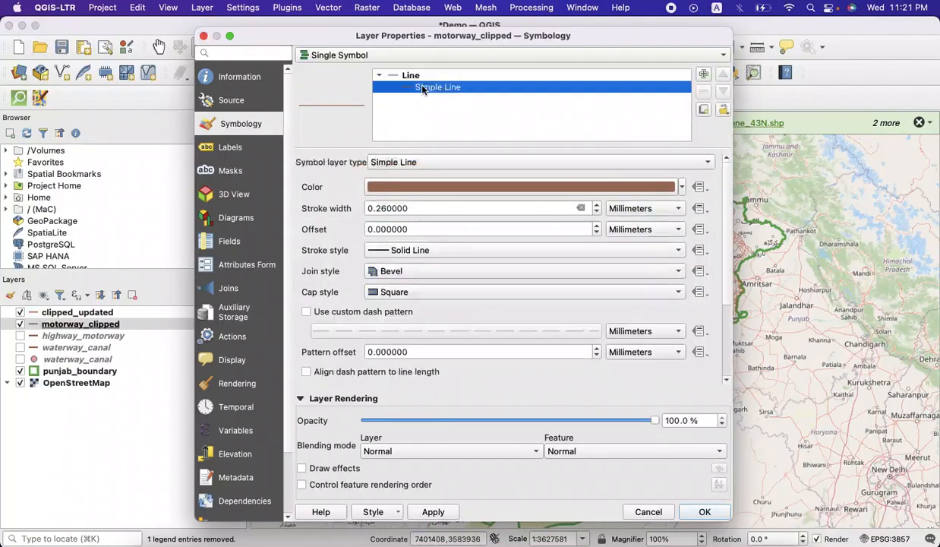
left_click(668, 187)
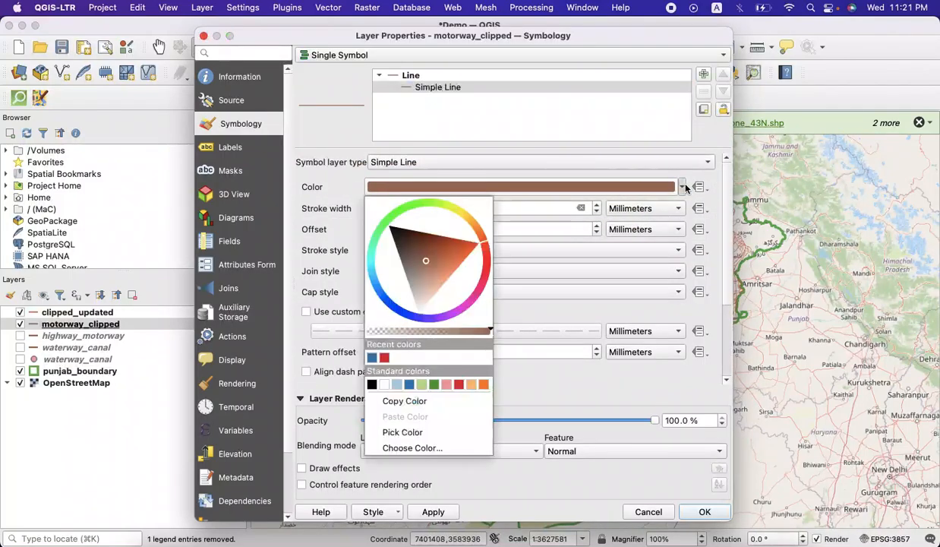
mouse_move(424, 262)
left_mouse_down()
mouse_move(418, 320)
mouse_move(388, 304)
mouse_move(415, 246)
mouse_move(388, 228)
mouse_move(385, 207)
mouse_move(415, 245)
mouse_move(430, 289)
left_mouse_up()
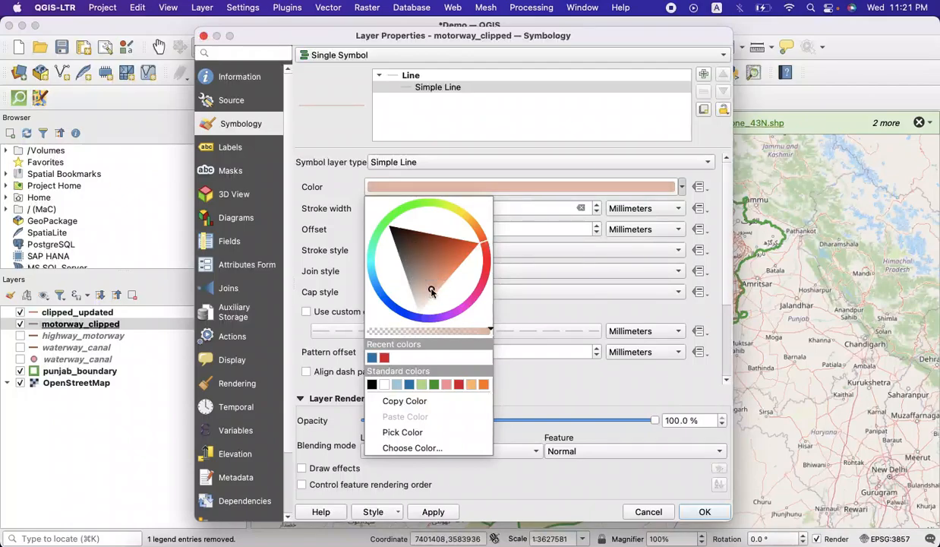
left_click(371, 357)
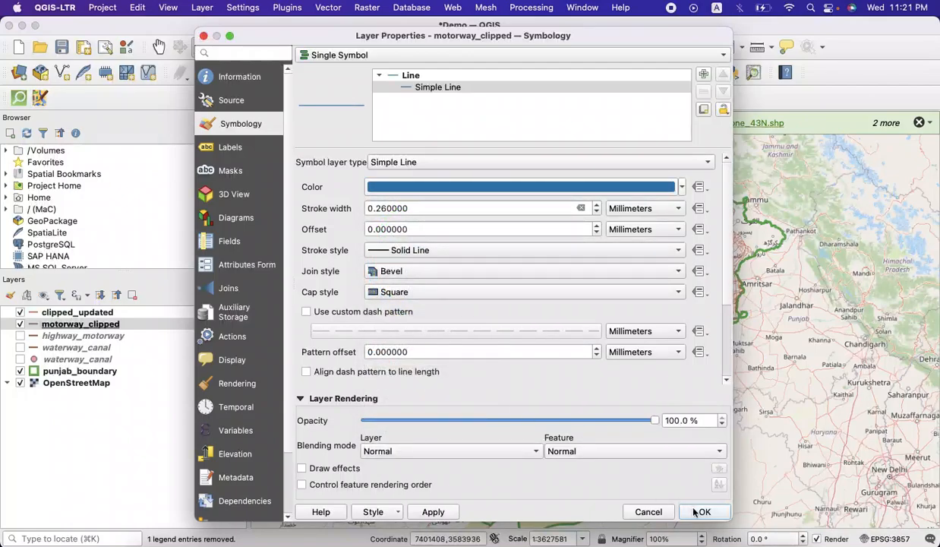
left_click(446, 513)
left_click(705, 512)
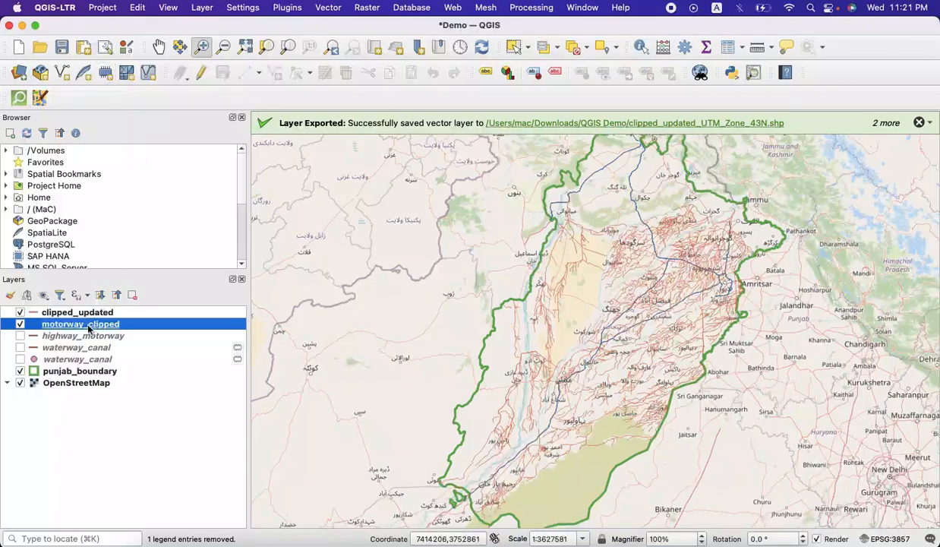
Step: Hide clipped_updated and toggle motorway_clipped to examine the clipped motorways on their own
left_click(21, 325)
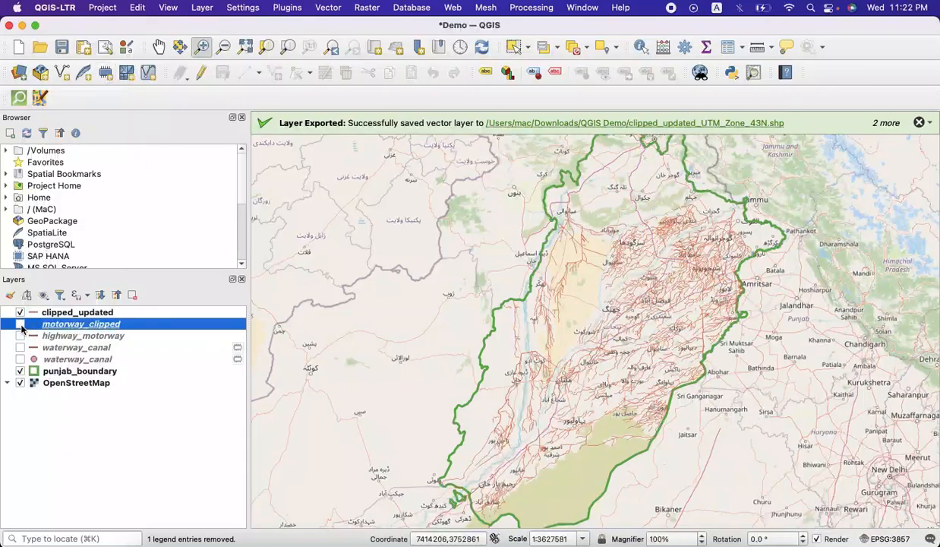
left_click(21, 312)
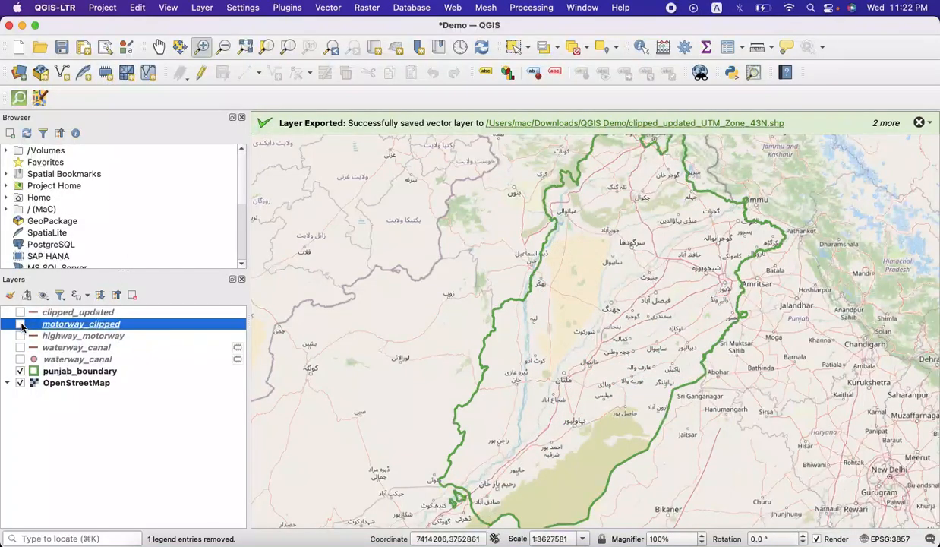
left_click(21, 325)
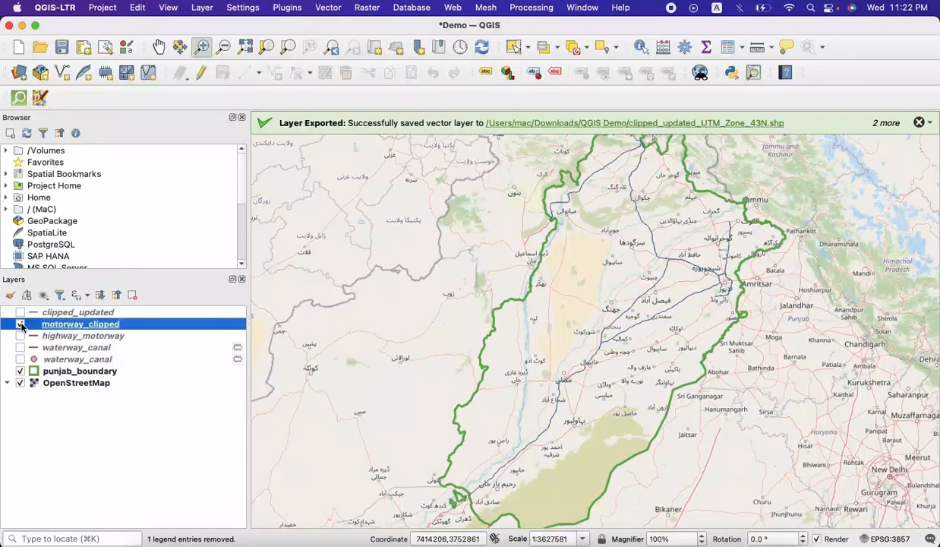
left_click(20, 325)
left_click(21, 325)
left_click(21, 325)
left_click(20, 325)
left_click(20, 325)
Step: Toggle highway_motorway repeatedly, leaving it shown, to compare the full motorway network with the clipped one
left_click(20, 336)
left_click(20, 335)
left_click(20, 335)
left_click(21, 335)
left_click(20, 335)
left_click(20, 336)
left_click(21, 335)
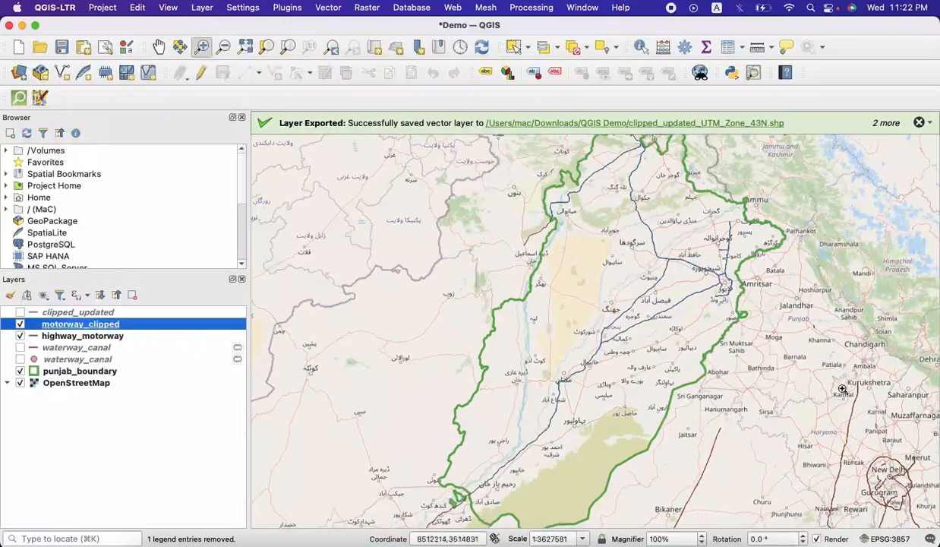
Step: Hide motorway_clipped and toggle highway_motorway to examine the motorways extending beyond the Punjab boundary
left_click(20, 325)
left_click(21, 336)
left_click(20, 336)
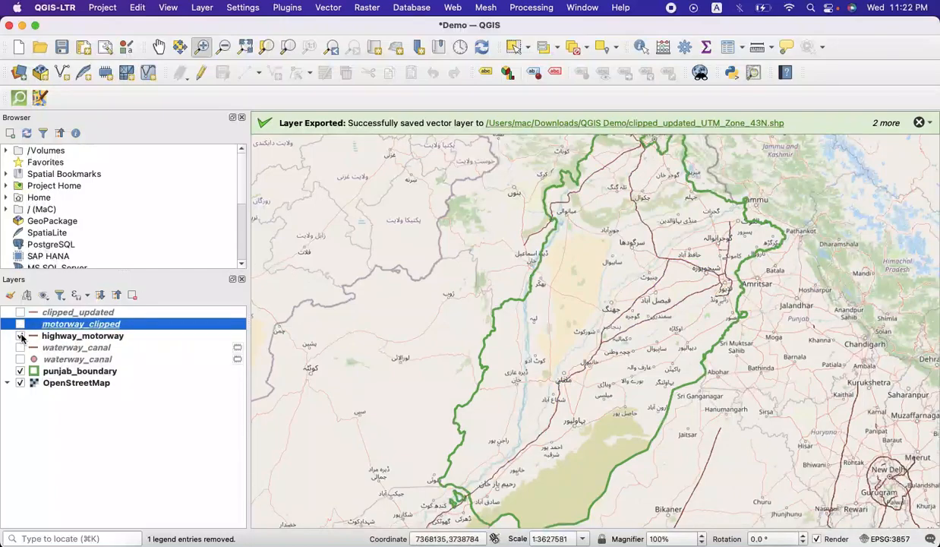
left_click(21, 336)
left_click(20, 336)
left_click(21, 336)
left_click(21, 336)
left_click(21, 336)
left_click(20, 336)
left_click(21, 336)
left_click(20, 337)
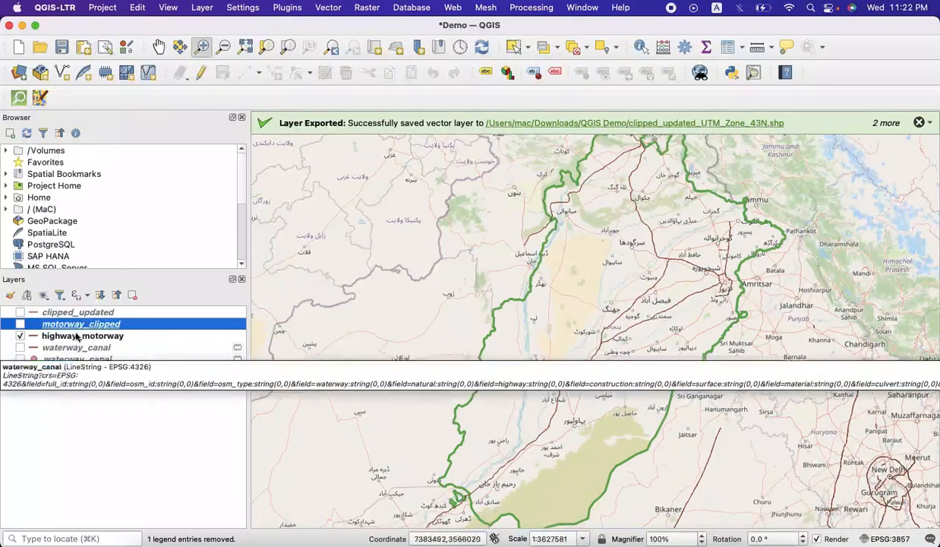
Step: Swap highway_motorway for motorway_clipped on the map, and hide motorway_clipped as well after viewing it
left_click(21, 325)
left_click(20, 336)
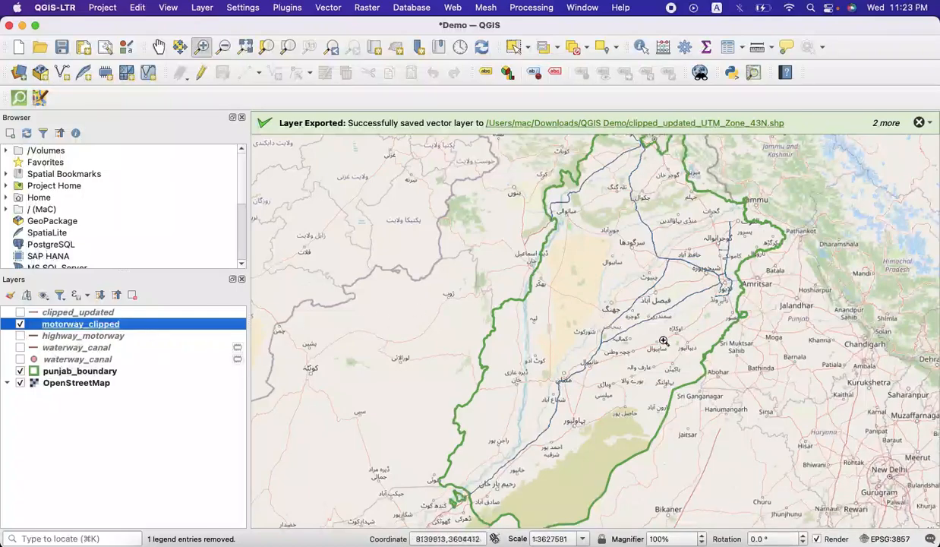
left_click(21, 324)
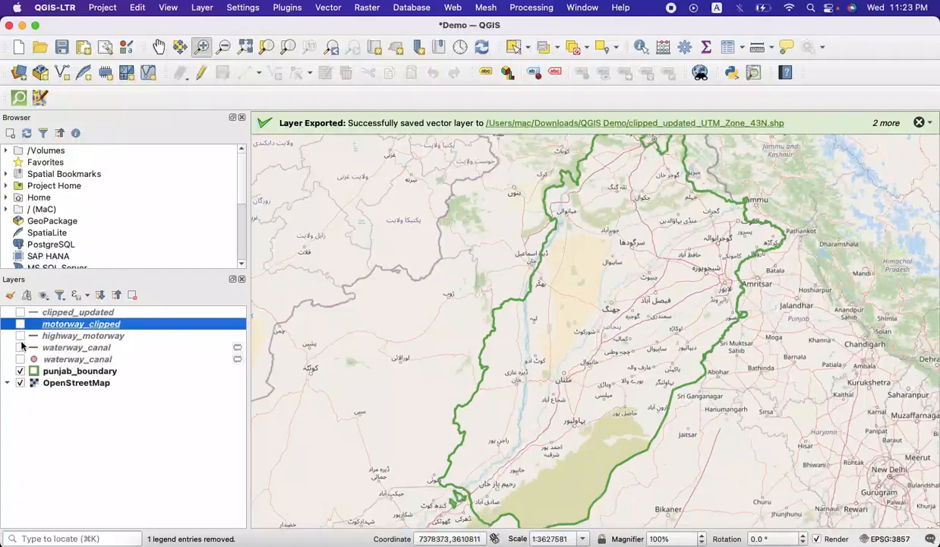
Step: Show the waterway_canal line layer, overlay clipped_updated for comparison, and hide waterway_canal
left_click(20, 348)
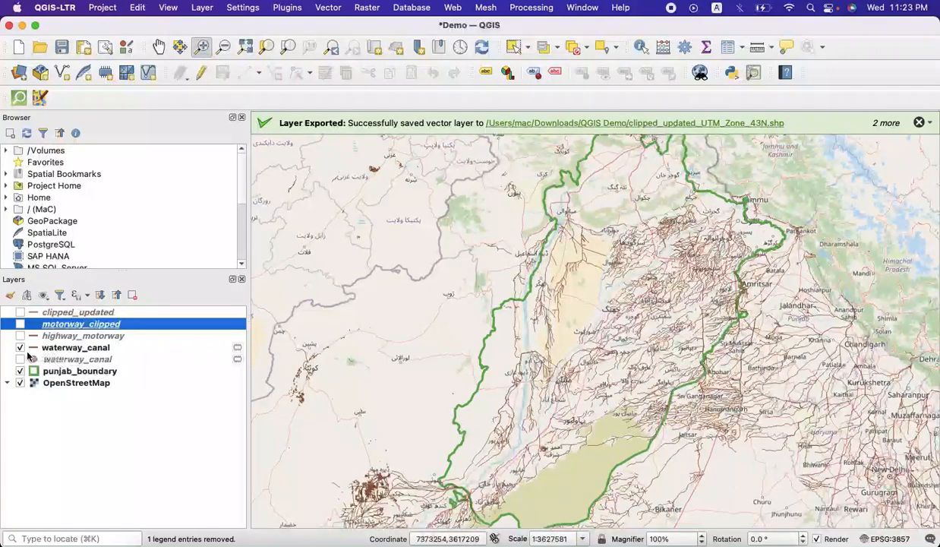
left_click(21, 313)
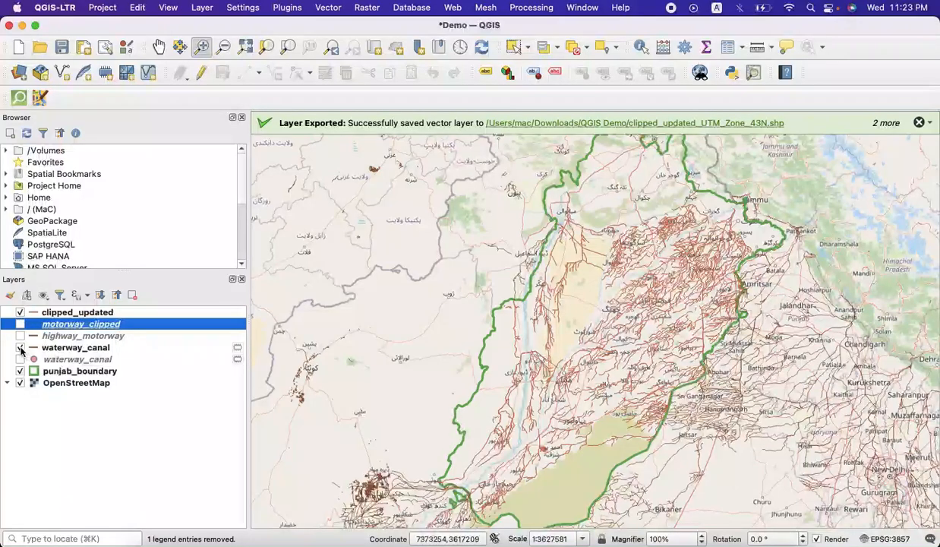
left_click(20, 348)
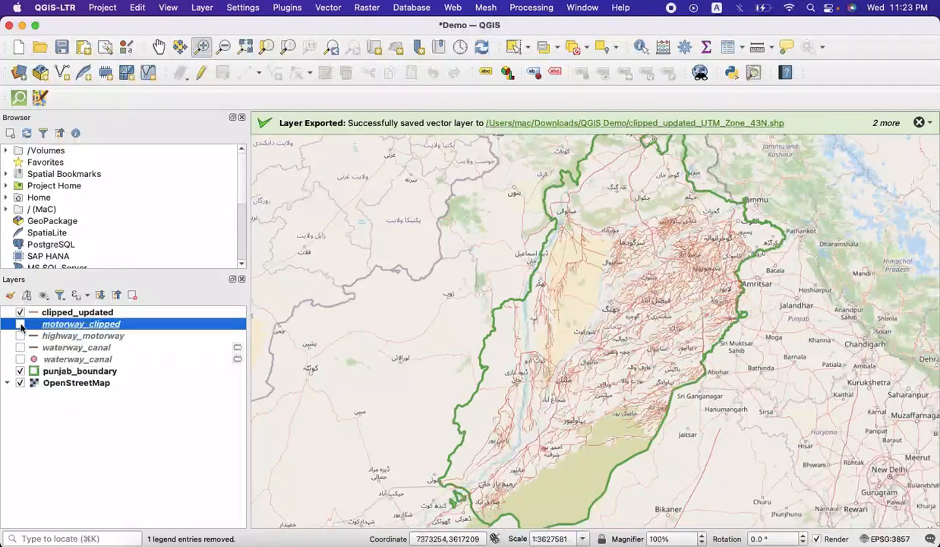
Step: Toggle clipped_updated on and off to examine the canals clipped to Punjab, leaving the layer hidden
left_click(20, 312)
left_click(20, 312)
left_click(20, 312)
left_click(21, 312)
left_click(21, 312)
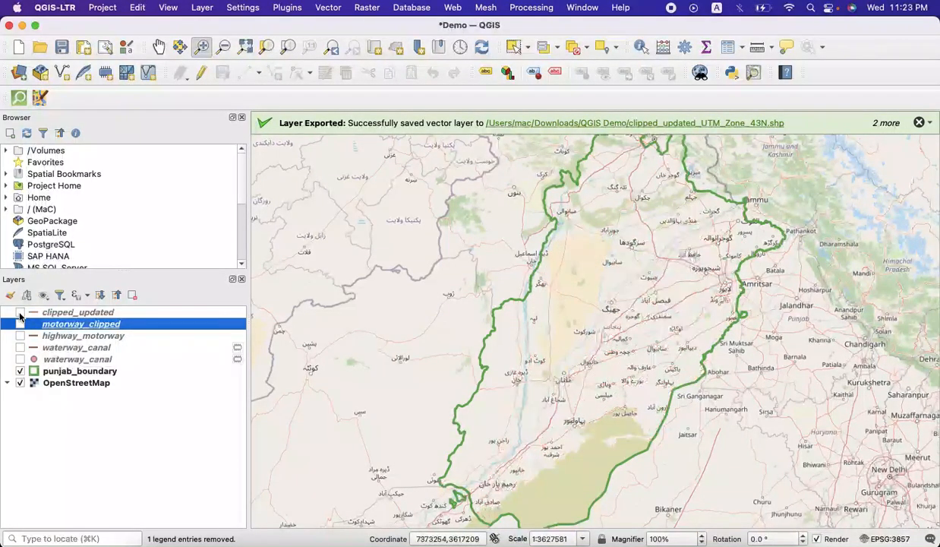
left_click(21, 313)
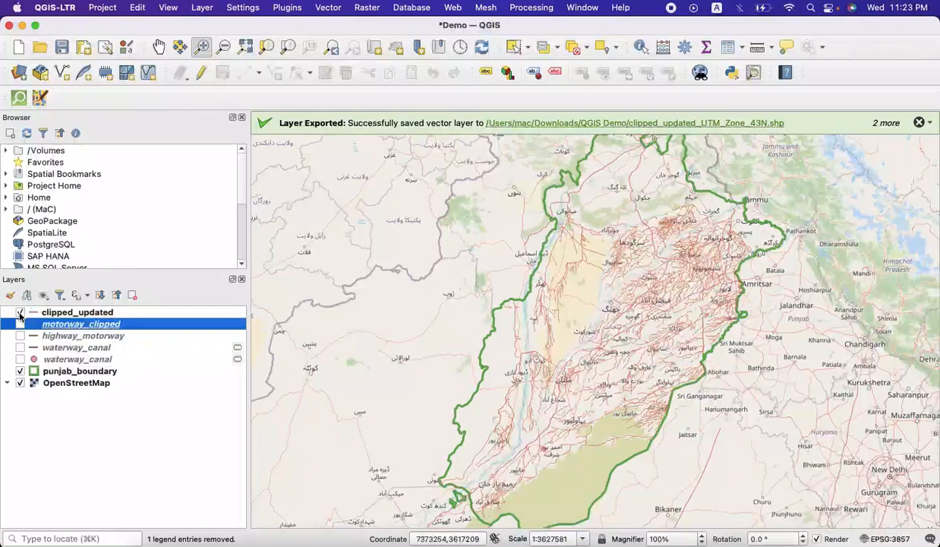
left_click(21, 312)
left_click(21, 312)
left_click(19, 312)
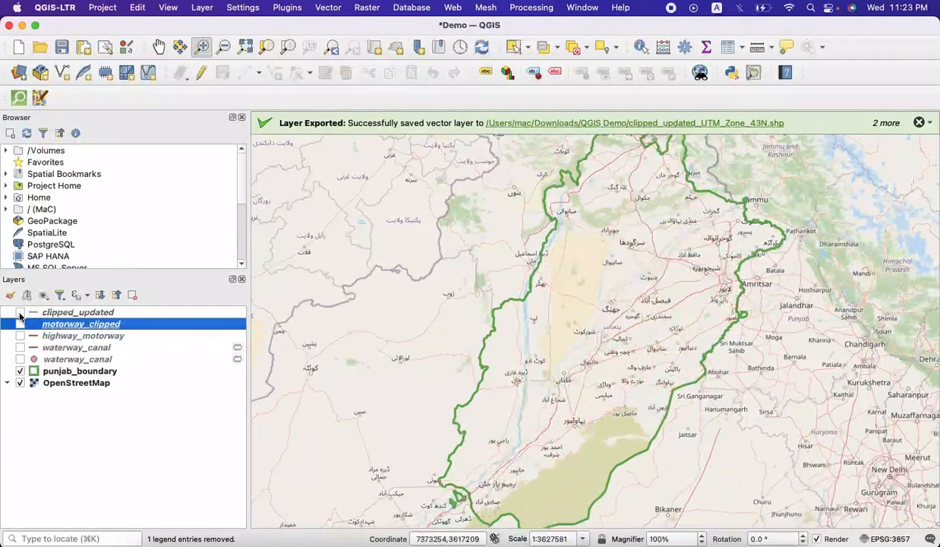
left_click(76, 400)
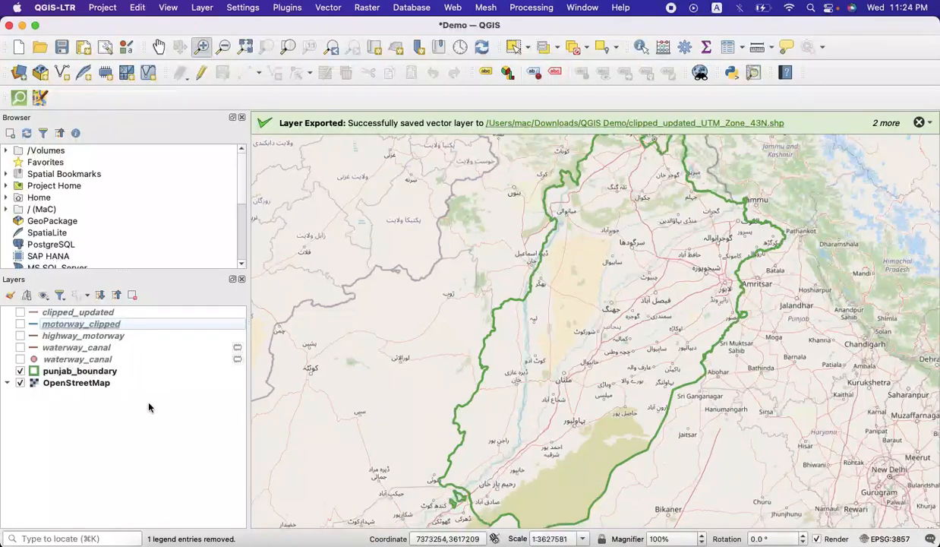
left_click(95, 14)
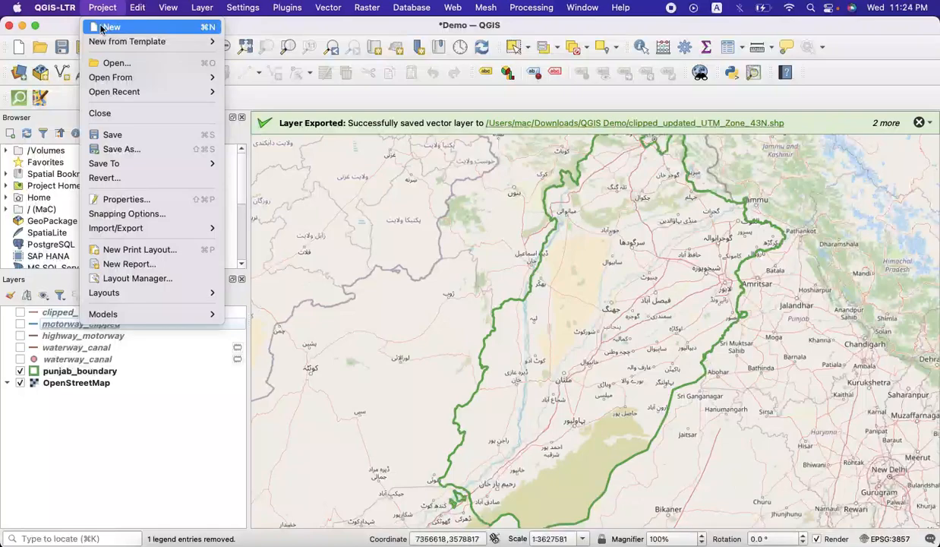
left_click(101, 28)
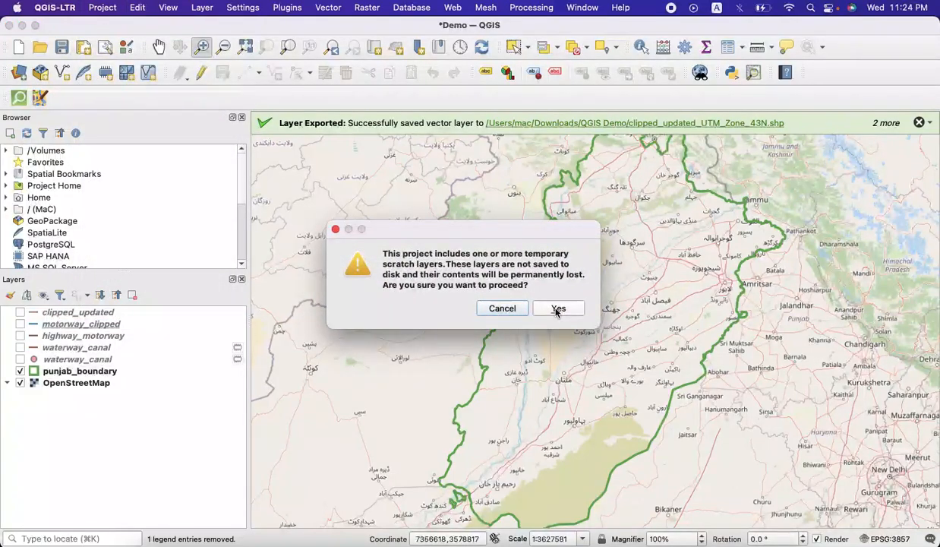
left_click(501, 308)
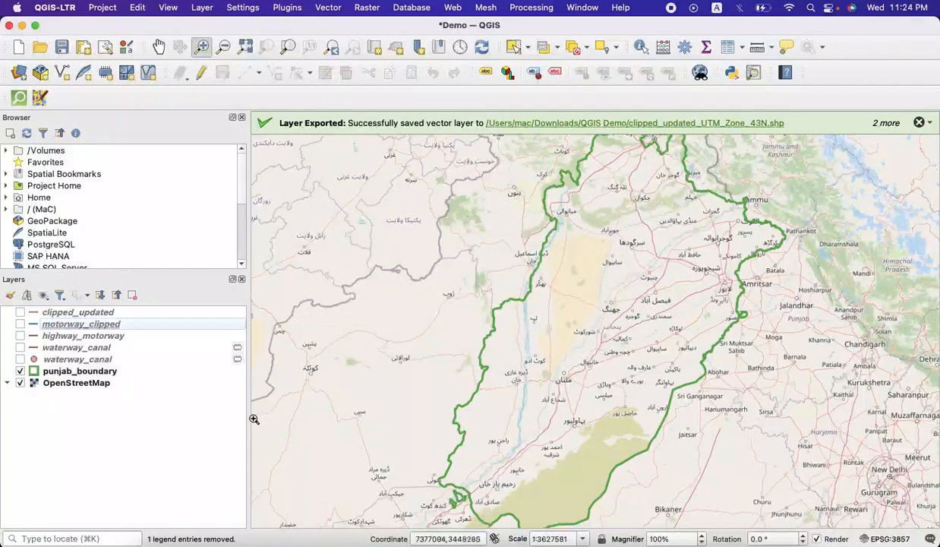
Step: Save the Demo project and start a new blank project, accepting the loss of the temporary scratch layers
key("super+s")
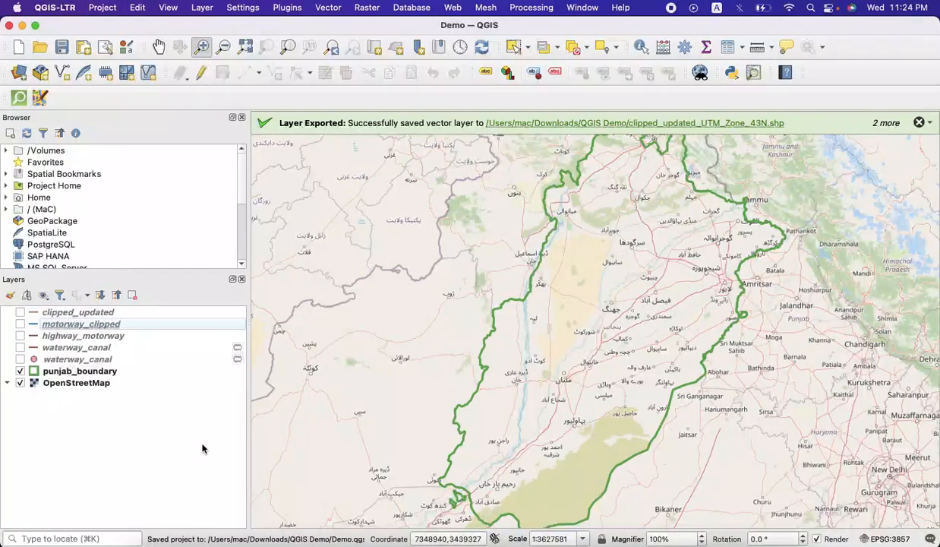
left_click(110, 11)
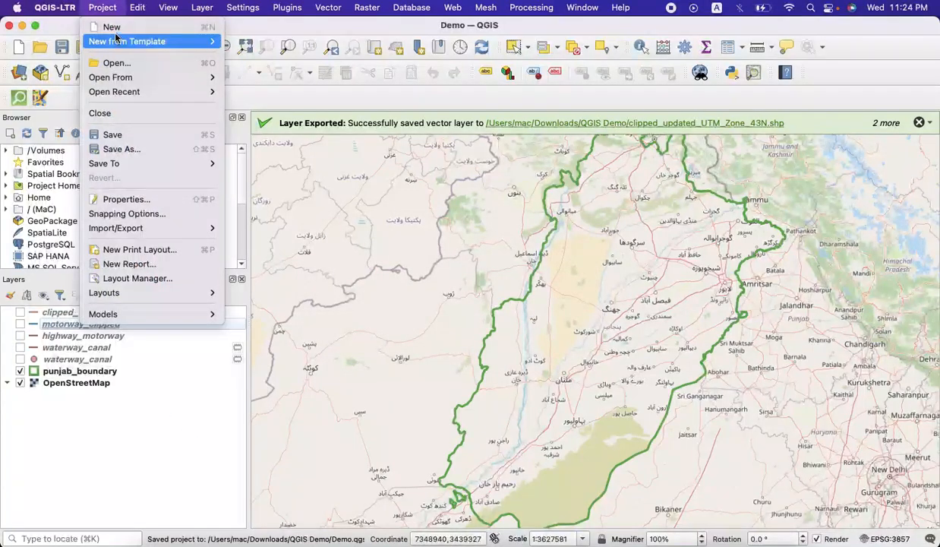
left_click(117, 32)
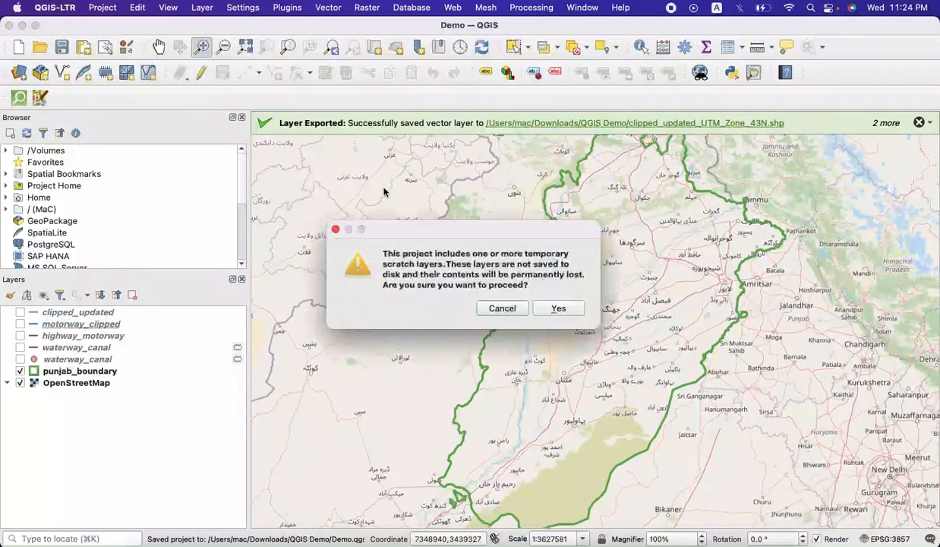
left_click(559, 311)
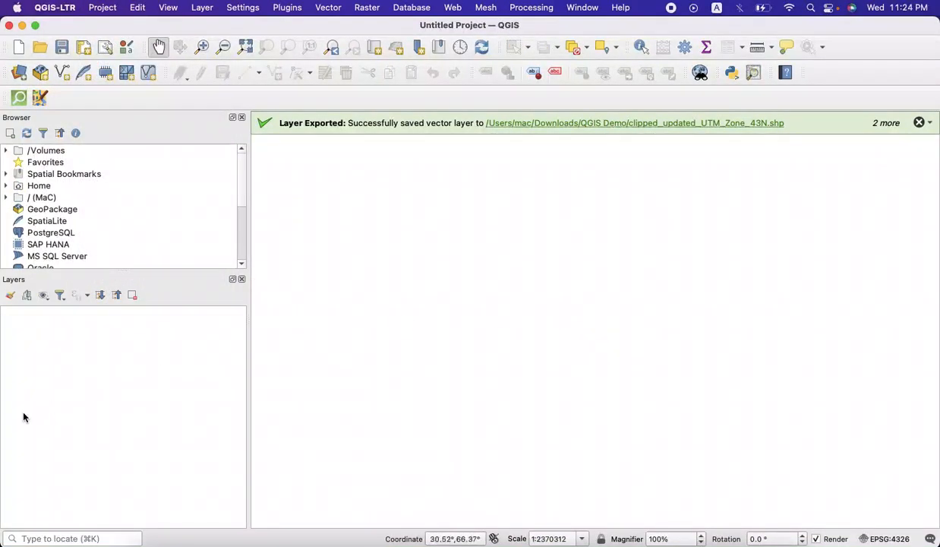
Step: Add the OpenStreetMap XYZ tiles as the base map and open the OSM place search tool
scroll(122, 234, "down", 5)
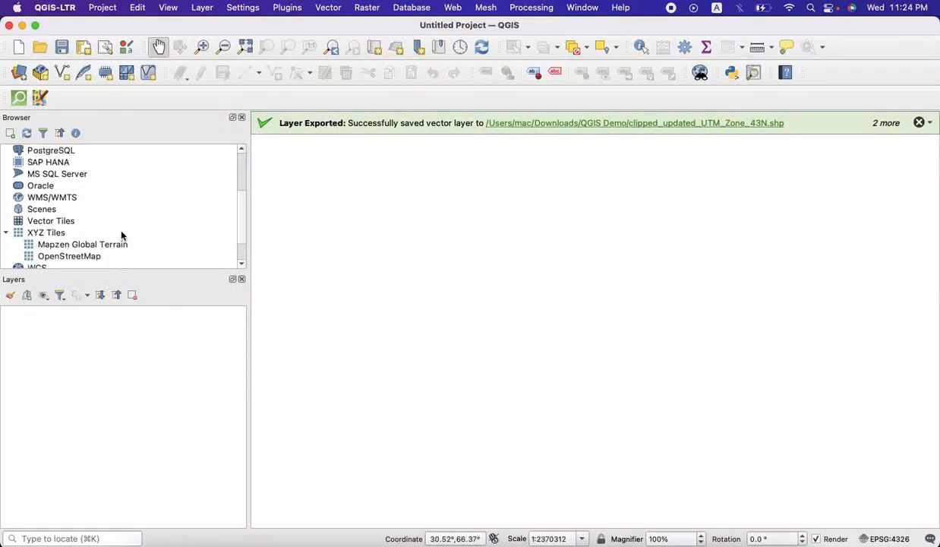
left_click_drag(76, 246, 83, 318)
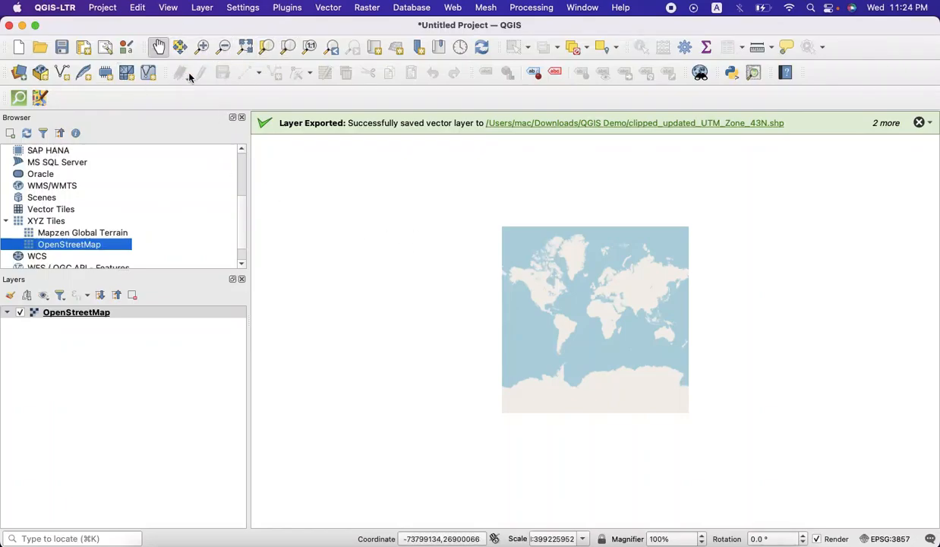
left_click(292, 12)
mouse_move(304, 70)
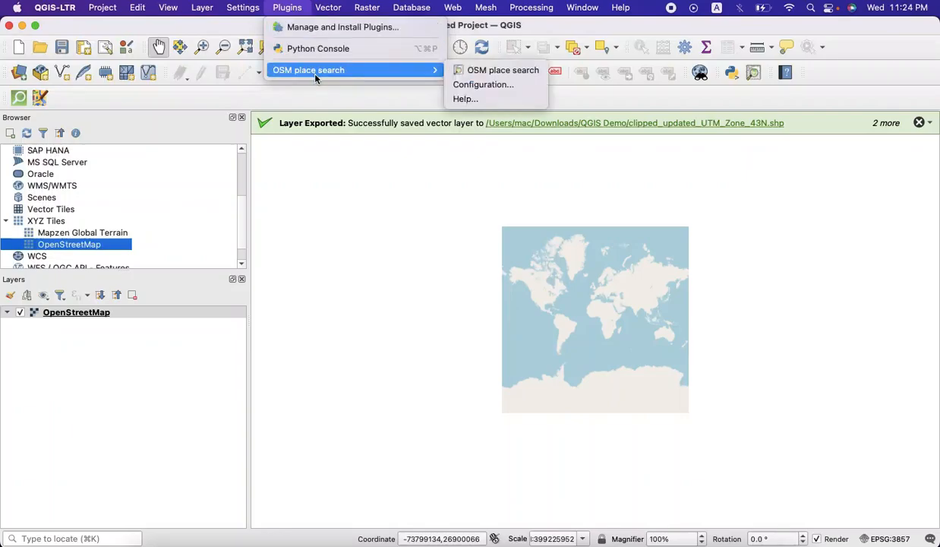
left_click(469, 72)
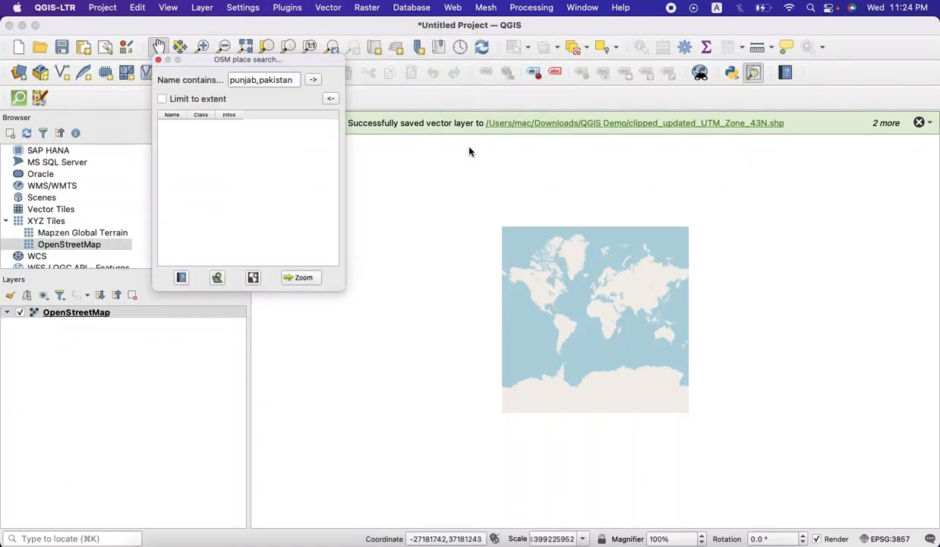
Step: Replace the previous place name in the OSM place search and search for India
key("BackSpace")
key("BackSpace")
key("BackSpace")
key("BackSpace")
key("BackSpace")
key("BackSpace")
key("BackSpace")
key("BackSpace")
key("BackSpace")
key("BackSpace")
key("BackSpace")
key("BackSpace")
key("BackSpace")
key("BackSpace")
key("BackSpace")
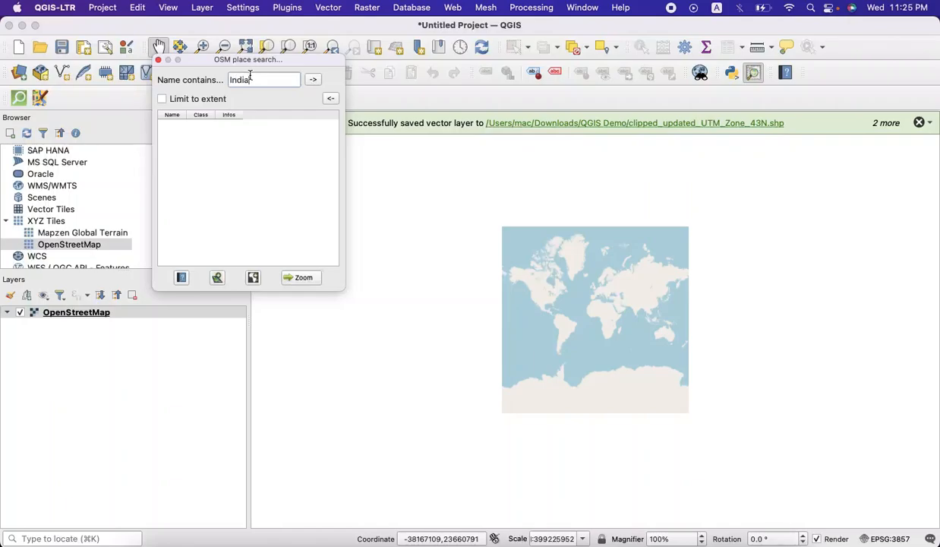
type("a")
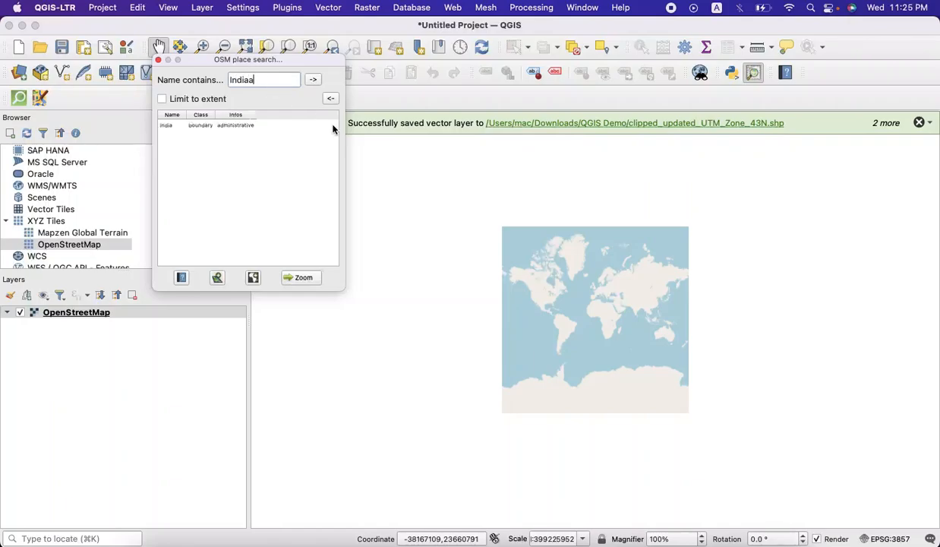
Step: Zoom to India's administrative boundary from the place search and load it as a vector layer
left_click(203, 126)
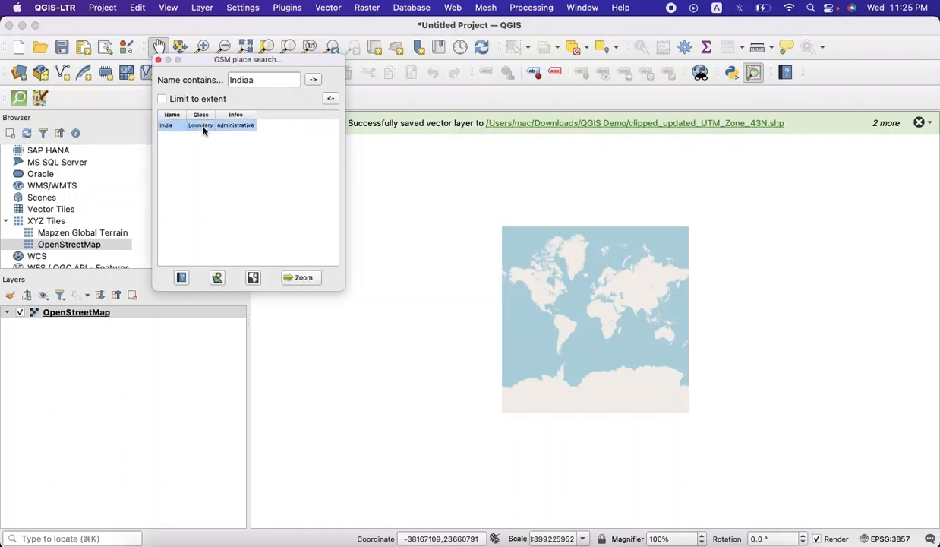
left_click(303, 278)
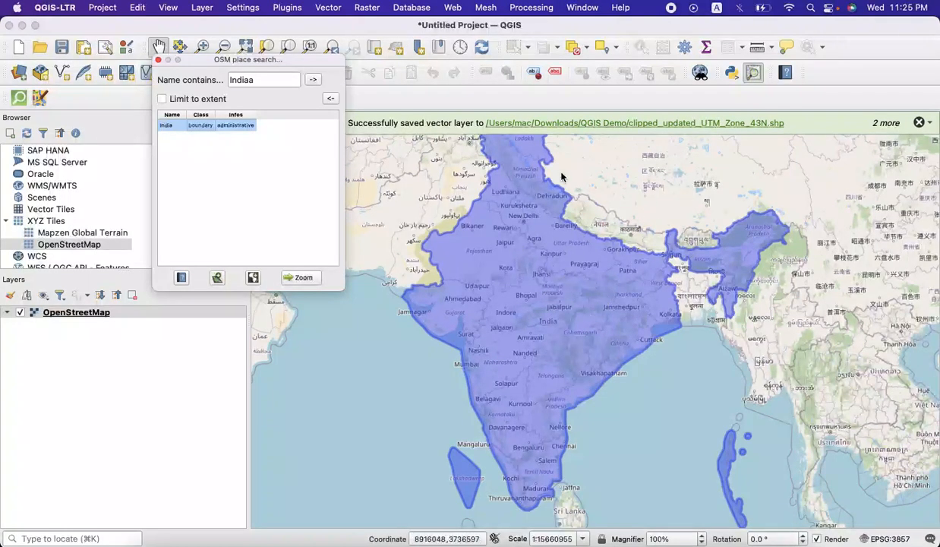
left_click(217, 278)
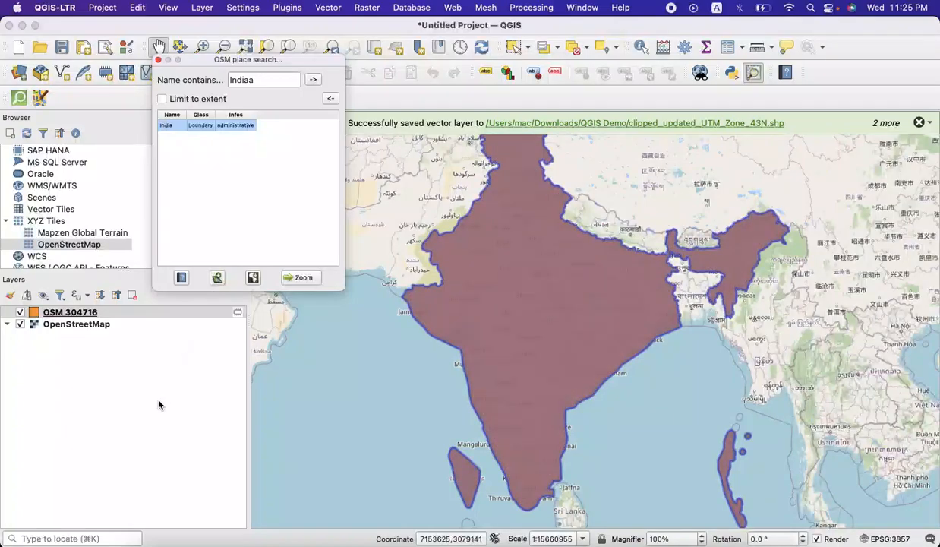
left_click(153, 385)
Step: Switch to the browser and examine Wikipedia's list of districts in India, including the Haryana preview, before returning to QGIS
key("ctrl+Right")
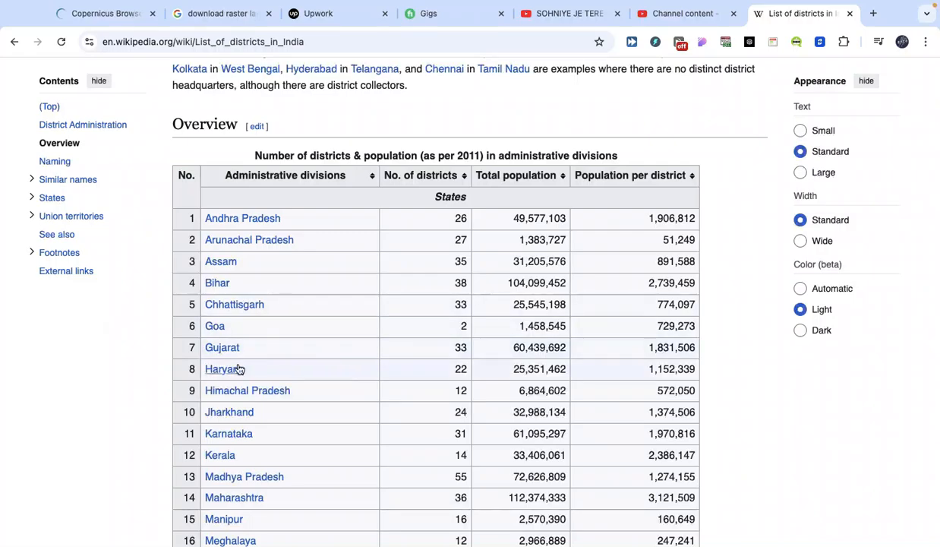
mouse_move(239, 372)
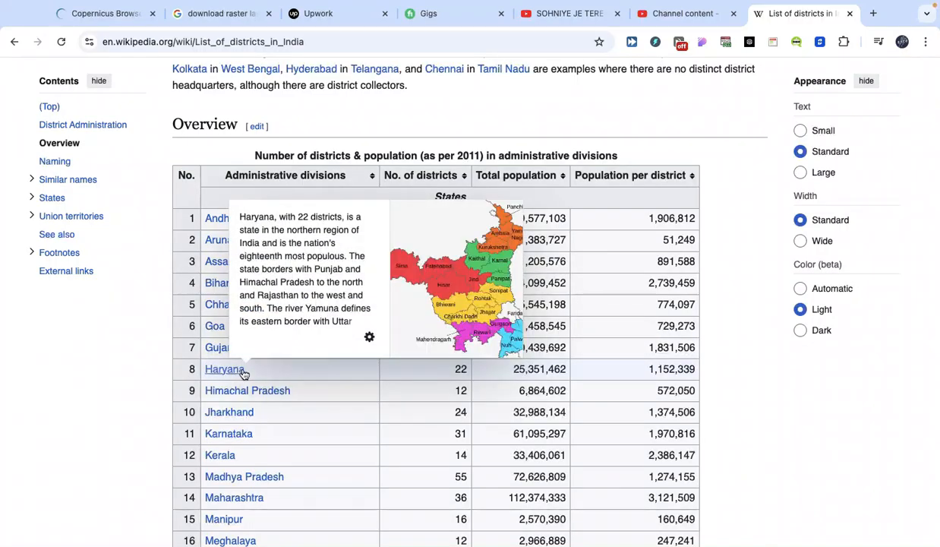
scroll(243, 372, "left", 5)
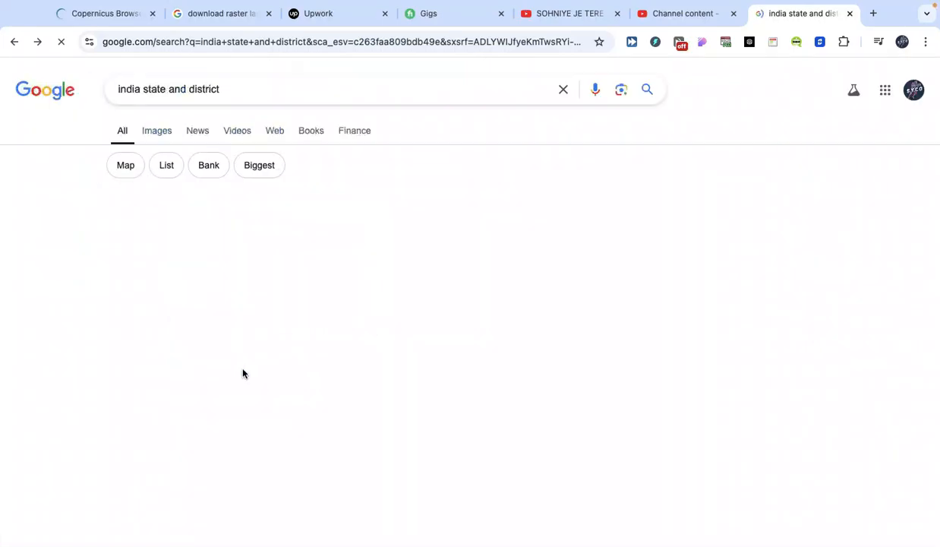
key("ctrl+Right")
key("ctrl+Left")
scroll(243, 373, "right", 3)
scroll(243, 373, "right", 3)
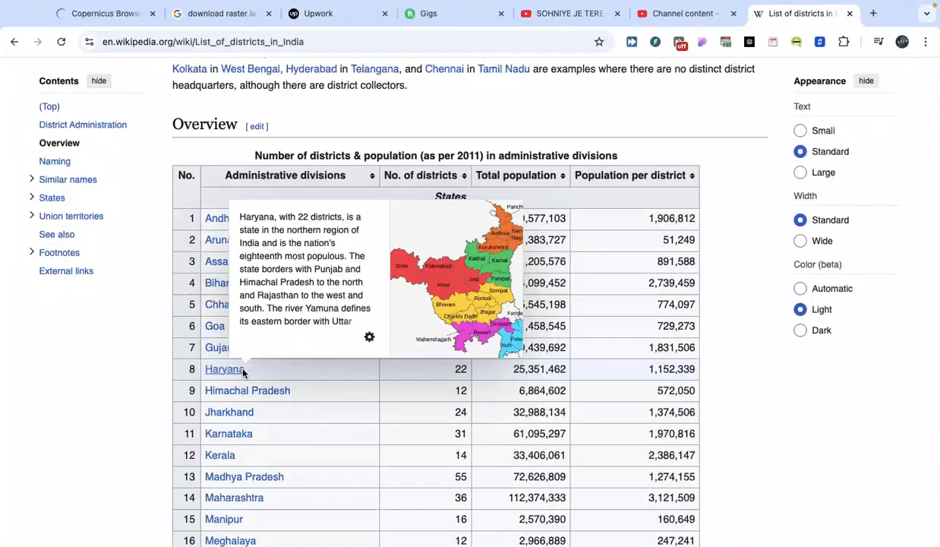
key("ctrl+Right")
Step: Search OSM places for haryana and select the Haryana, India administrative boundary
left_click(260, 80)
key("BackSpace")
key("BackSpace")
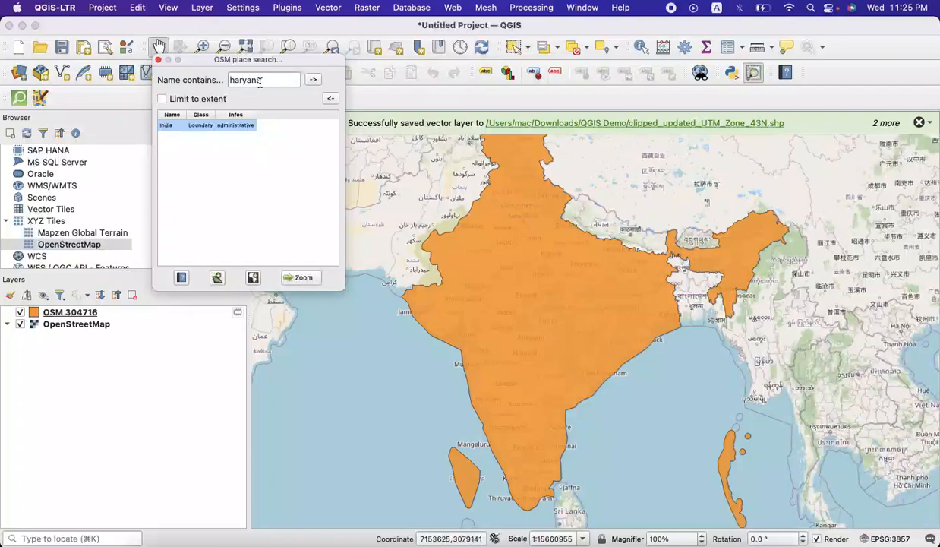
key("Return")
left_click(181, 129)
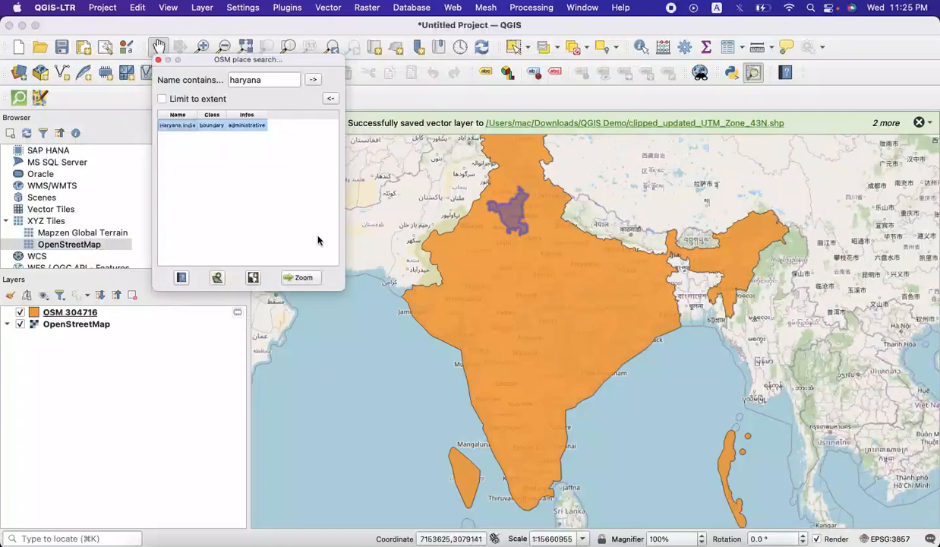
Step: Zoom to the Haryana boundary, load it as a vector layer, and close the place search
left_click(305, 278)
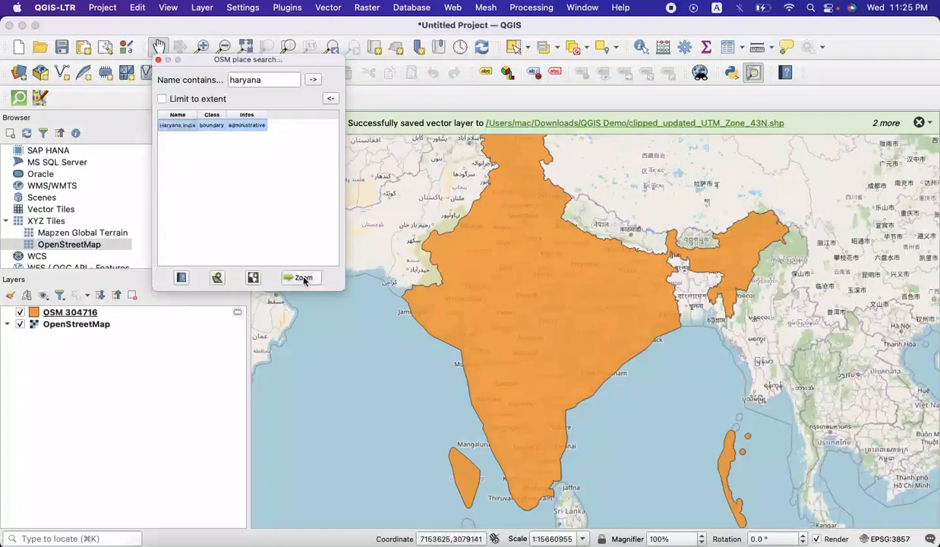
left_click(218, 279)
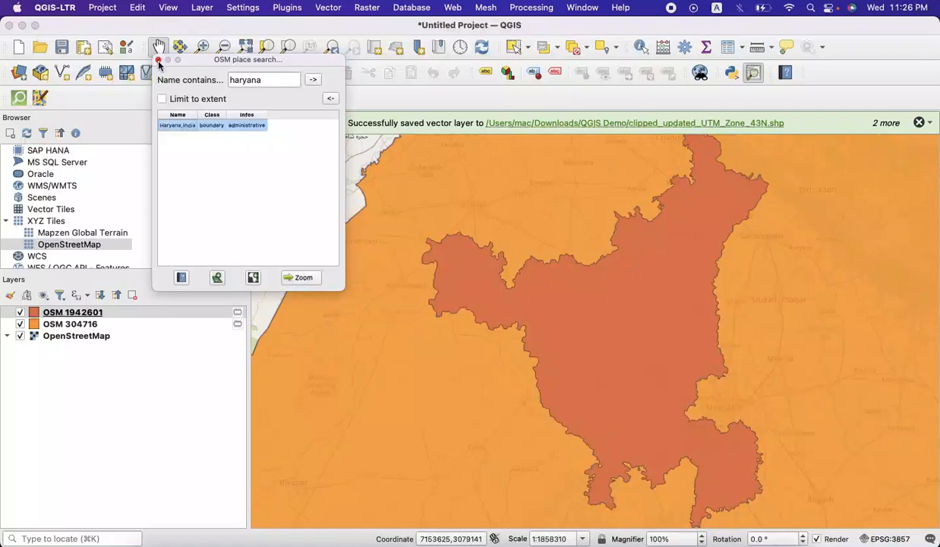
left_click(158, 61)
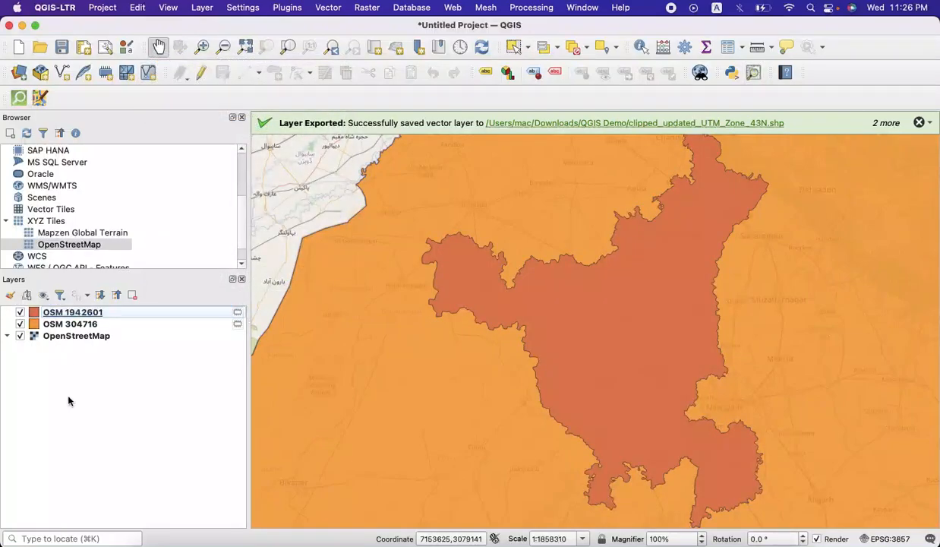
Step: Choose the outline red preset as the symbol for the India boundary layer, OSM 304716
left_click(33, 325)
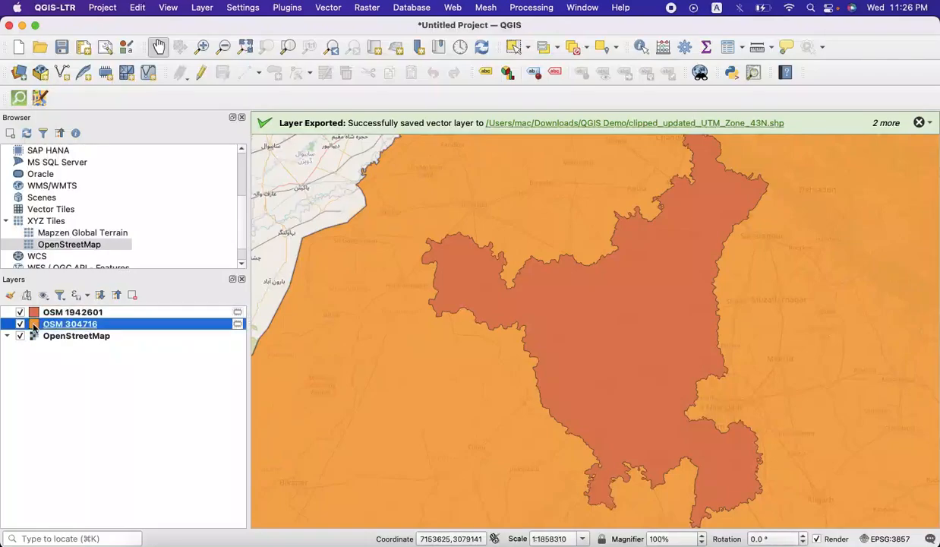
double_click(137, 328)
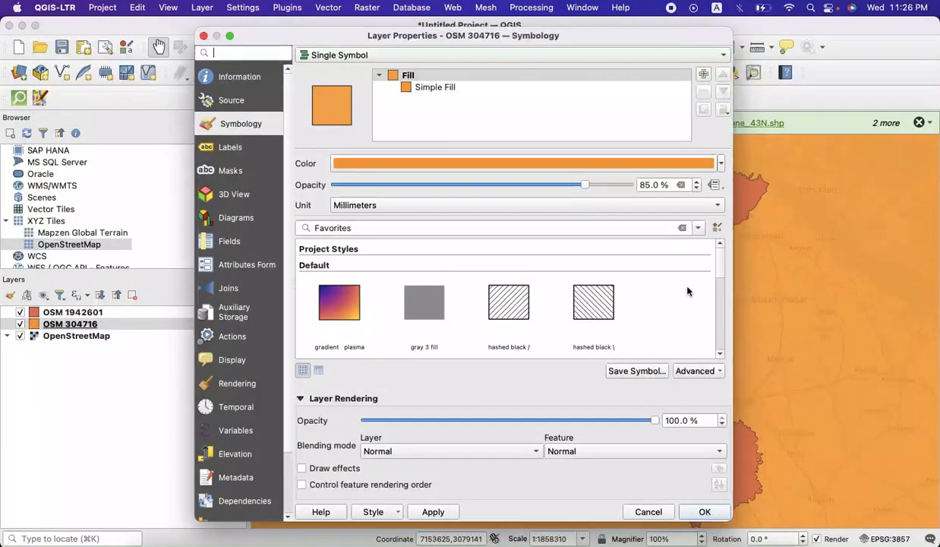
scroll(687, 291, "down", 2)
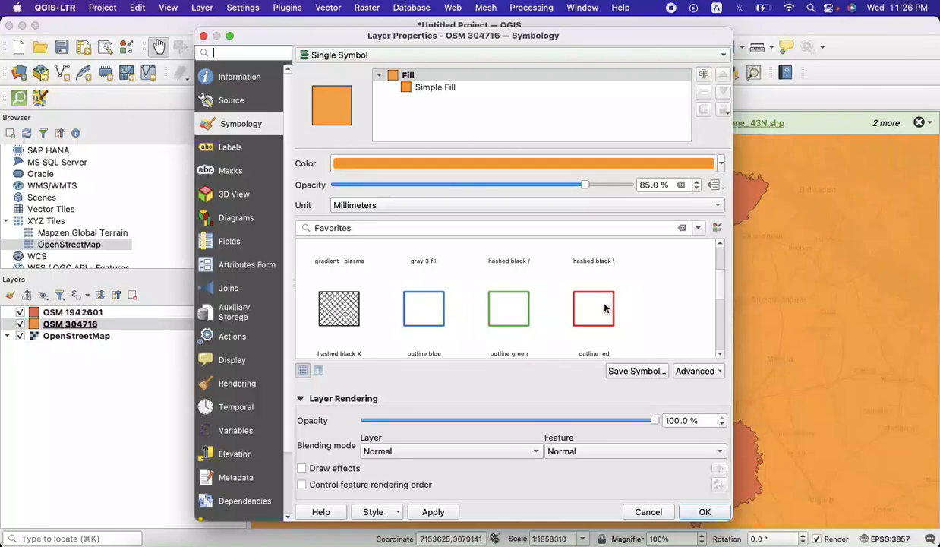
left_click(605, 307)
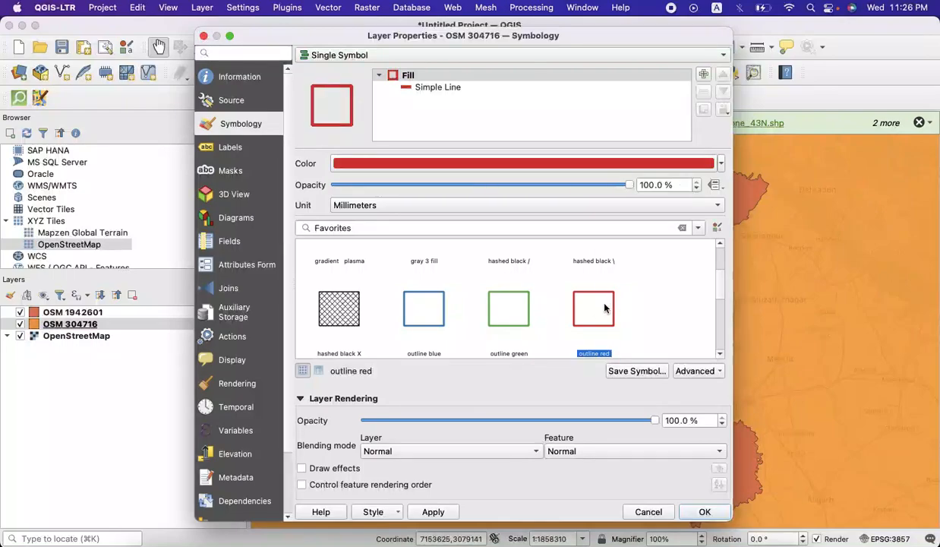
left_click(721, 163)
left_click(588, 220)
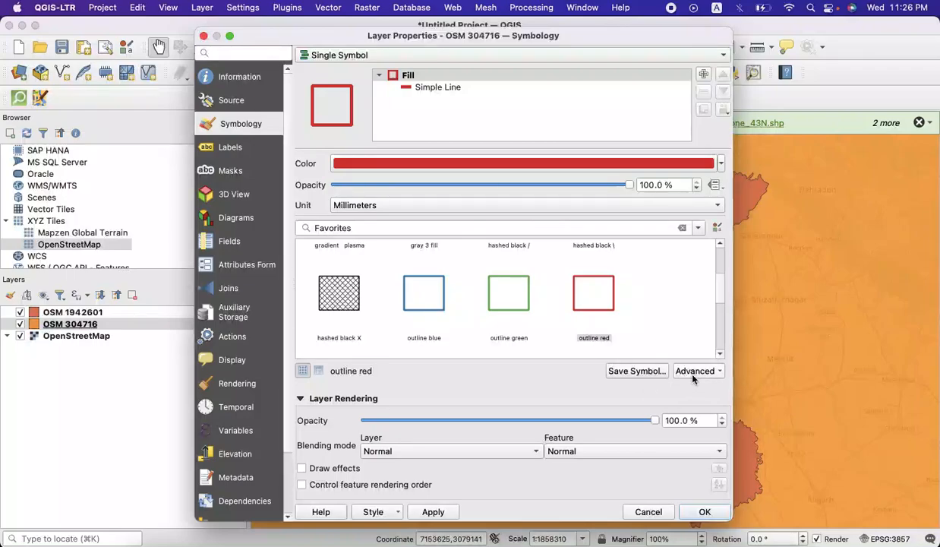
Step: Set the India outline's stroke width to 1.16 mm and apply the symbology
left_click(431, 89)
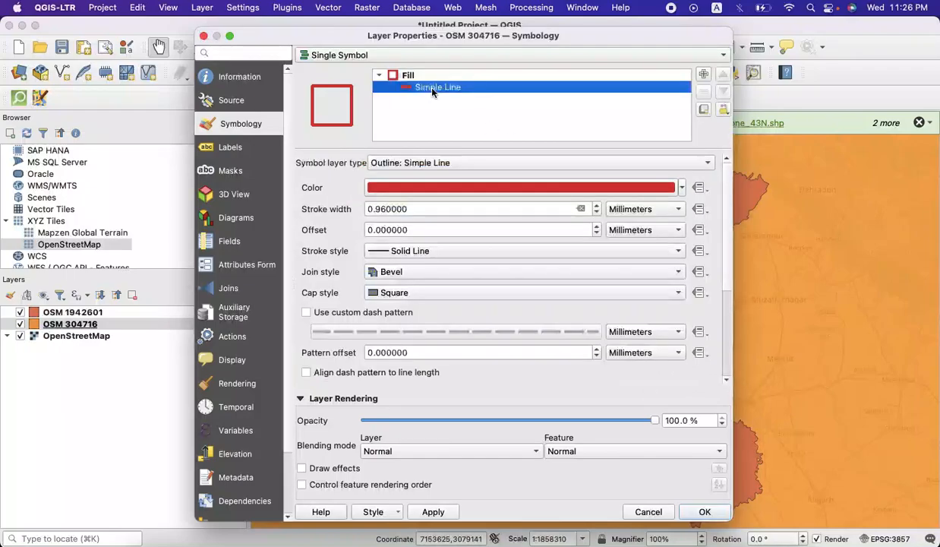
left_click(598, 205)
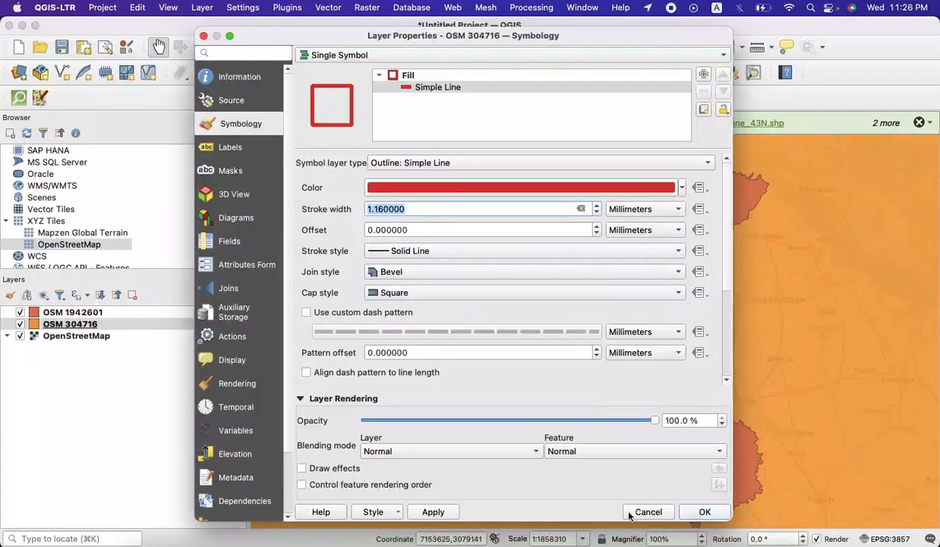
left_click(427, 512)
left_click(705, 511)
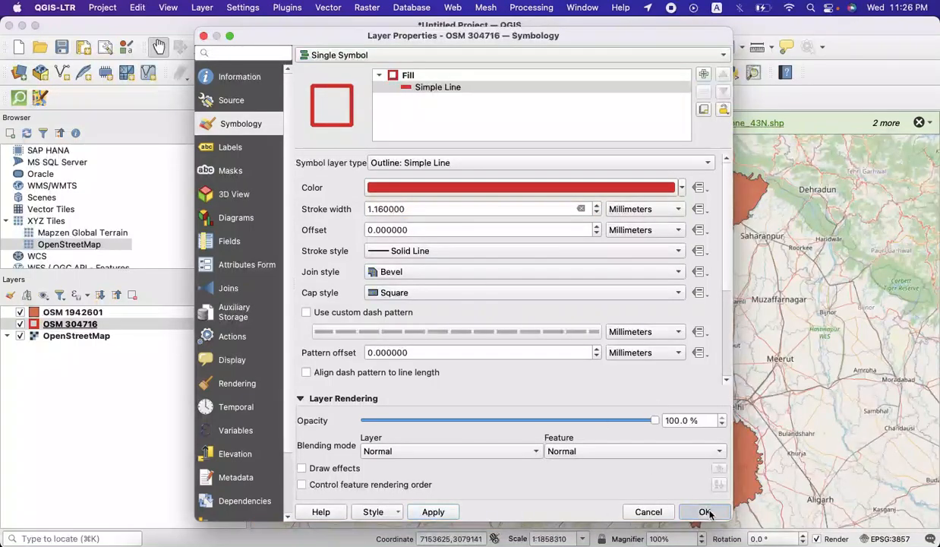
Step: Apply the outline green preset as the symbol for the Haryana boundary layer, OSM 1942601
scroll(524, 357, "down", 1)
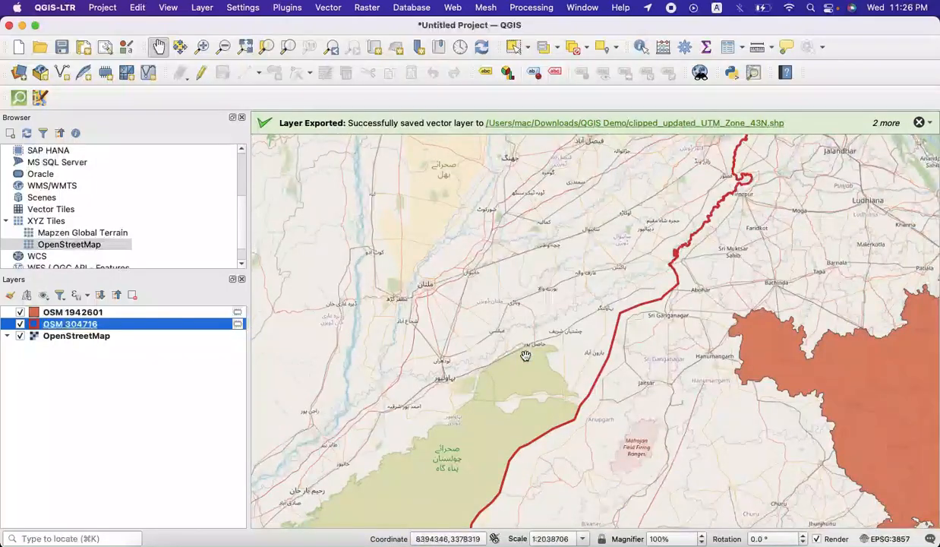
left_click_drag(762, 318, 494, 231)
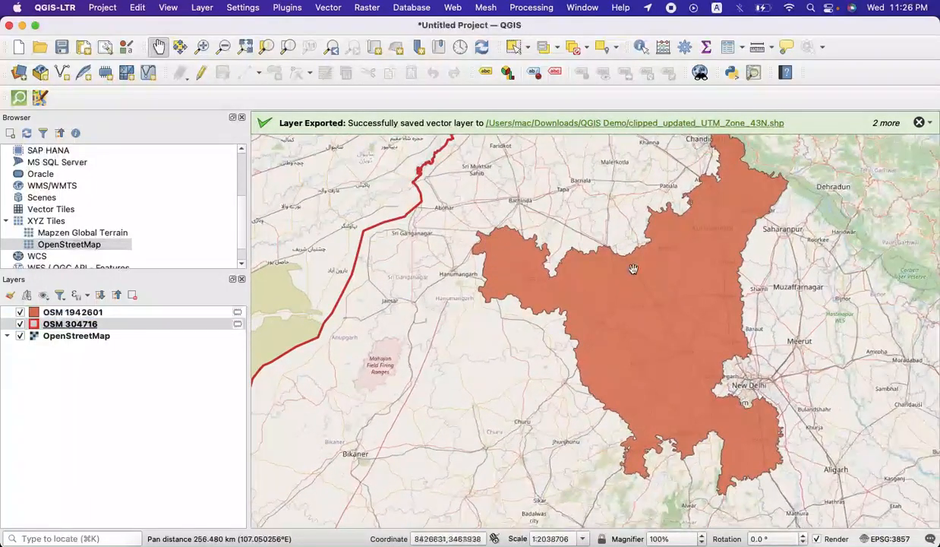
scroll(710, 297, "down", 4)
left_click_drag(709, 296, 456, 333)
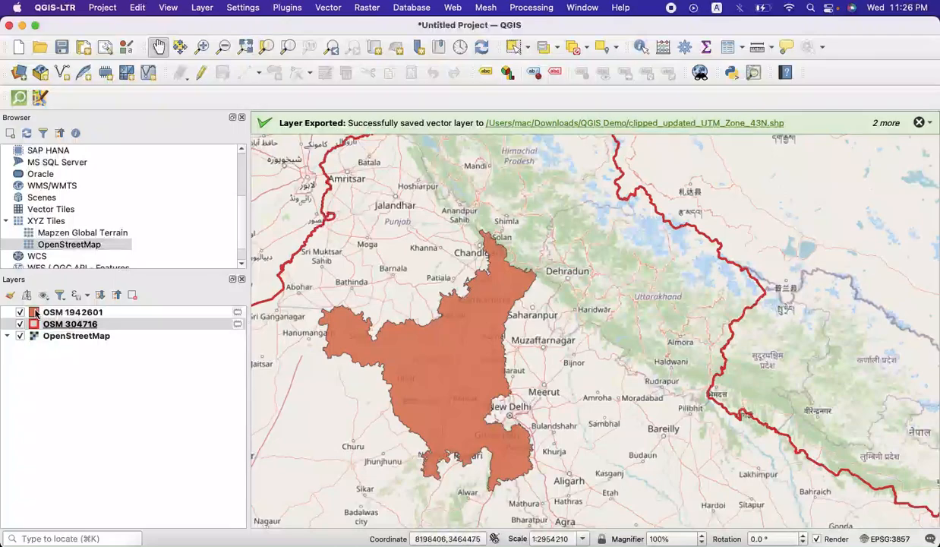
left_click(35, 313)
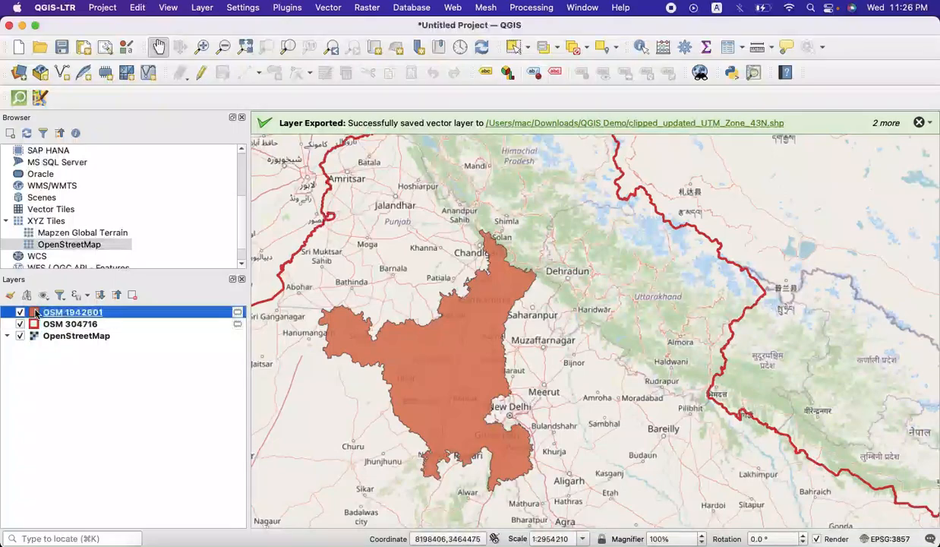
double_click(36, 313)
scroll(613, 332, "down", 2)
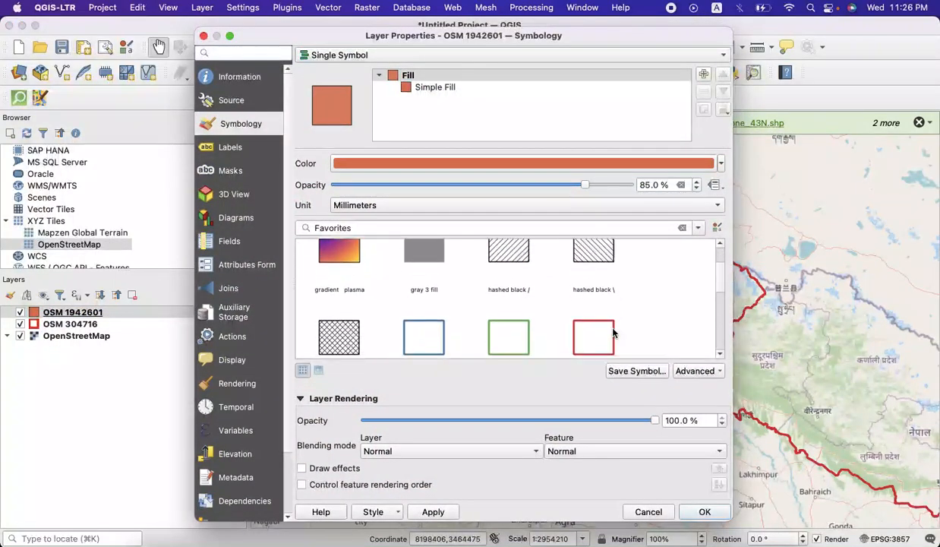
scroll(613, 332, "down", 2)
left_click(508, 287)
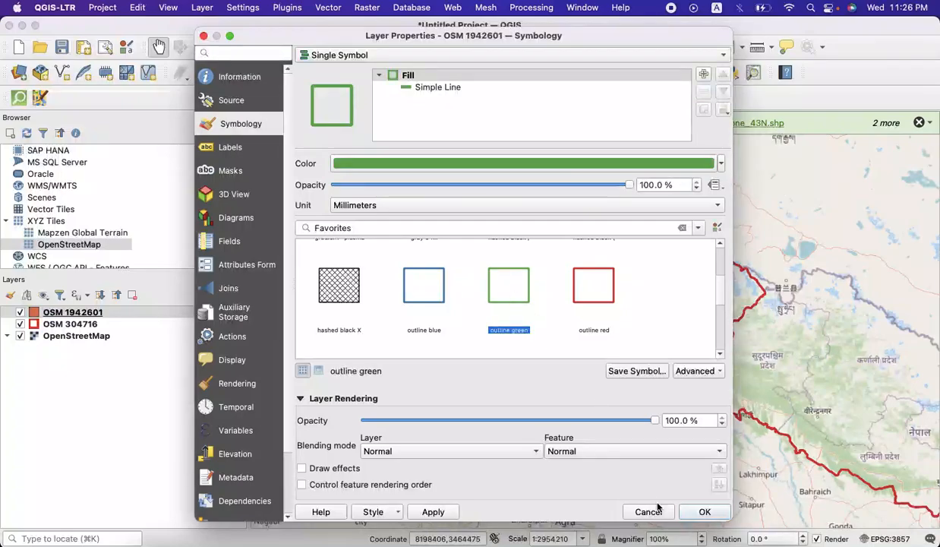
left_click(432, 510)
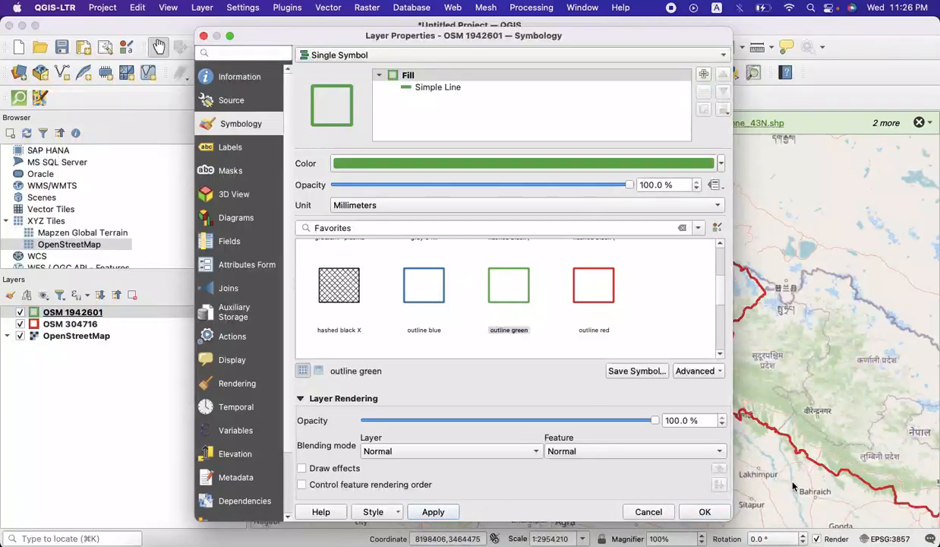
left_click(705, 511)
Step: Zoom the map so the whole Haryana boundary fills the canvas
left_click_drag(445, 343, 514, 313)
scroll(514, 312, "down", 1)
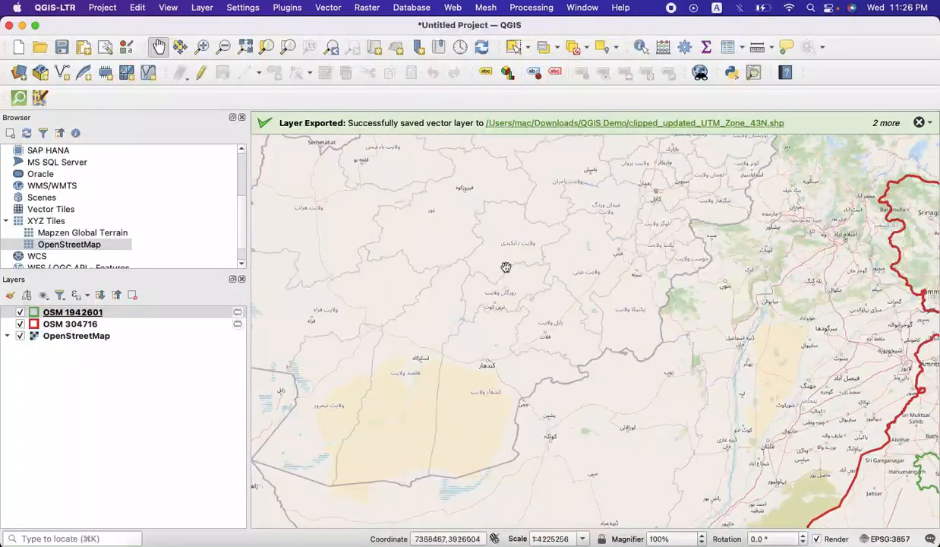
left_click(224, 55)
left_click(566, 289)
left_click(201, 47)
left_click(823, 421)
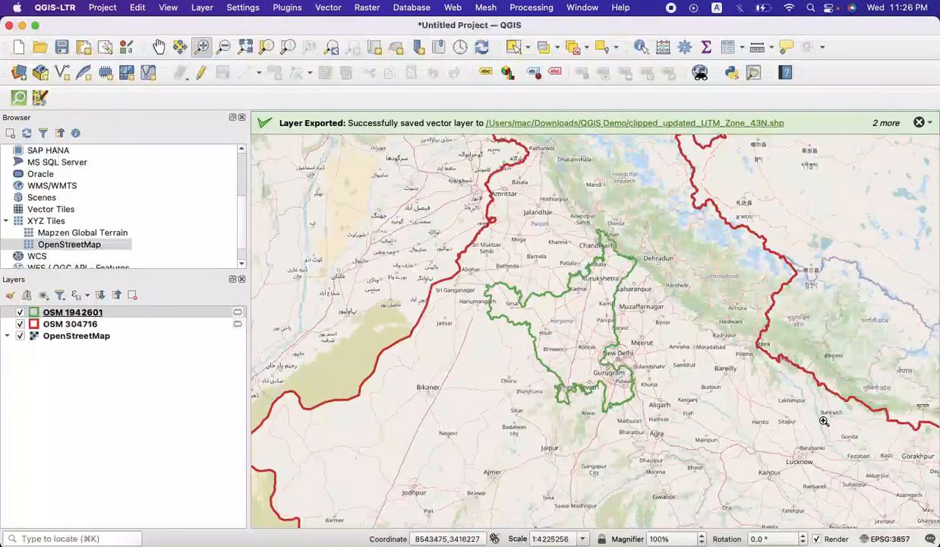
left_click(573, 314)
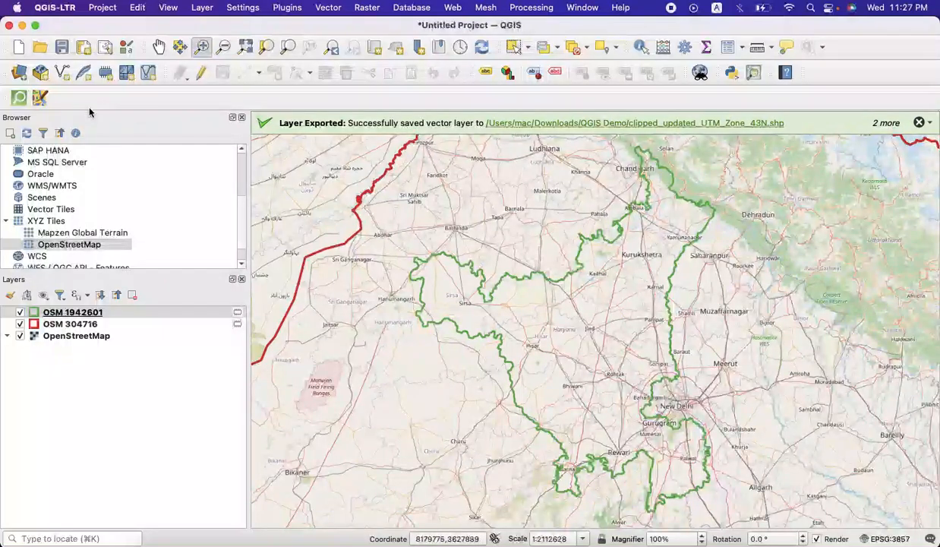
Step: Start a QuickOSM quick query using the Water/Water/Canal preset
left_click(18, 105)
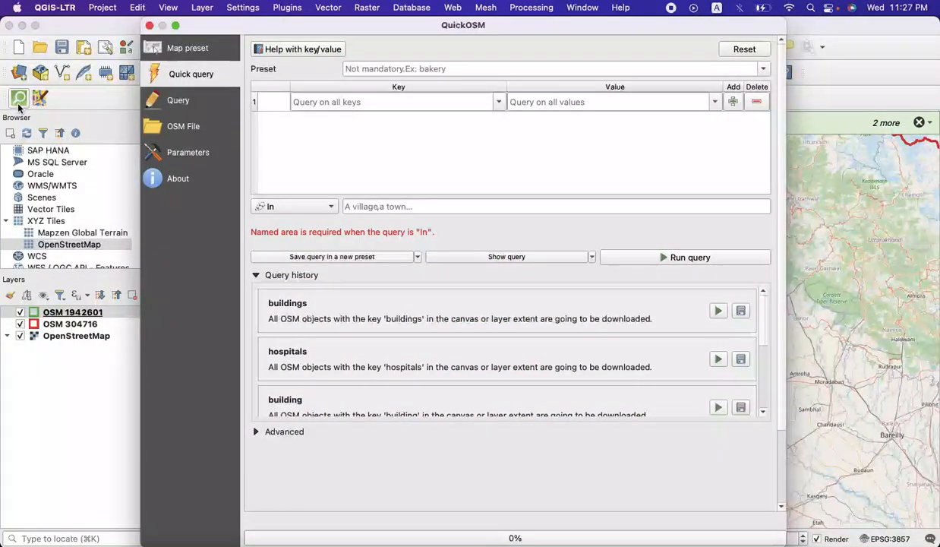
left_click(429, 68)
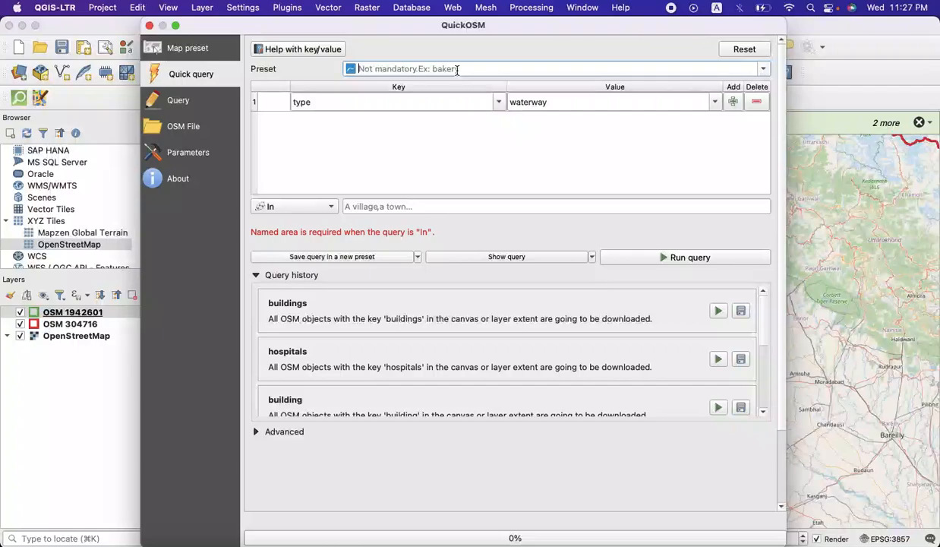
type("water")
key("BackSpace")
key("BackSpace")
key("BackSpace")
key("BackSpace")
key("BackSpace")
type("cana")
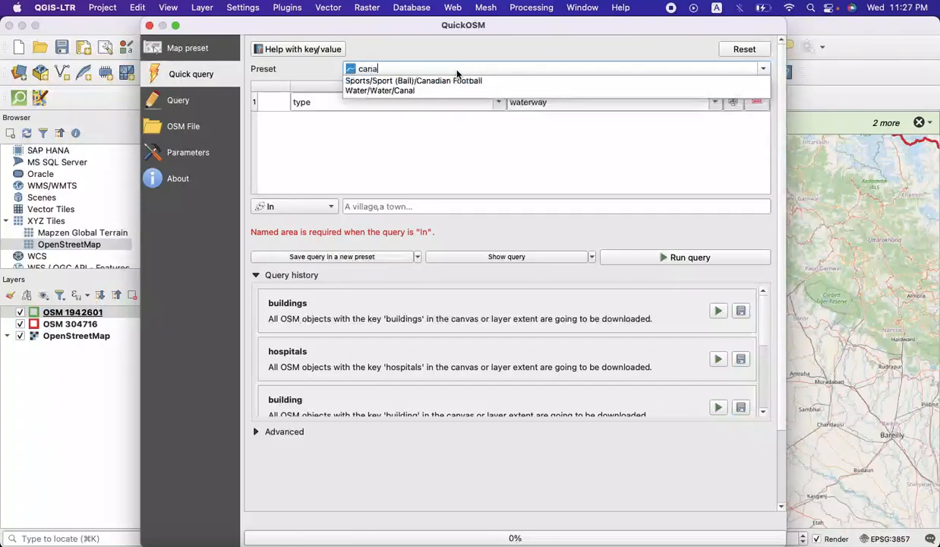
left_click(390, 92)
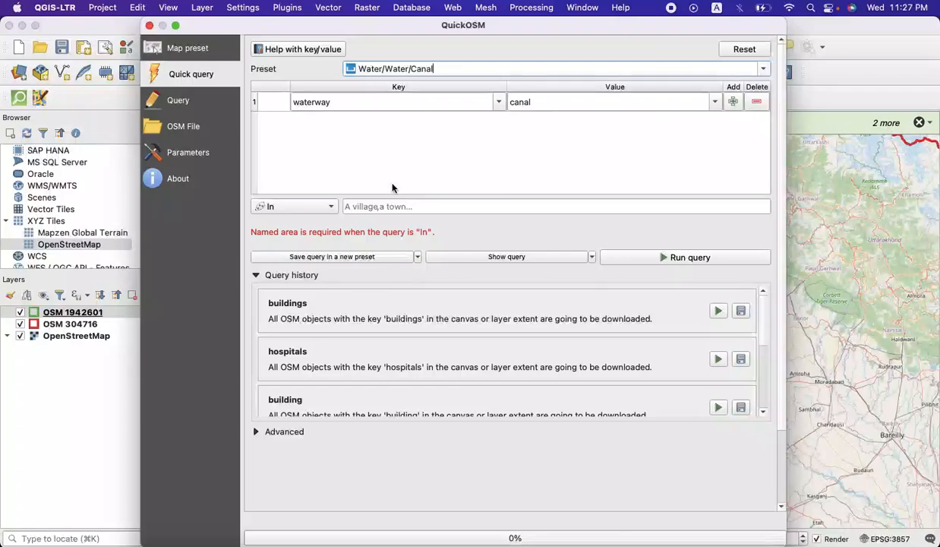
Step: Limit the canal query to the canvas extent, run it, and close QuickOSM
left_click(302, 205)
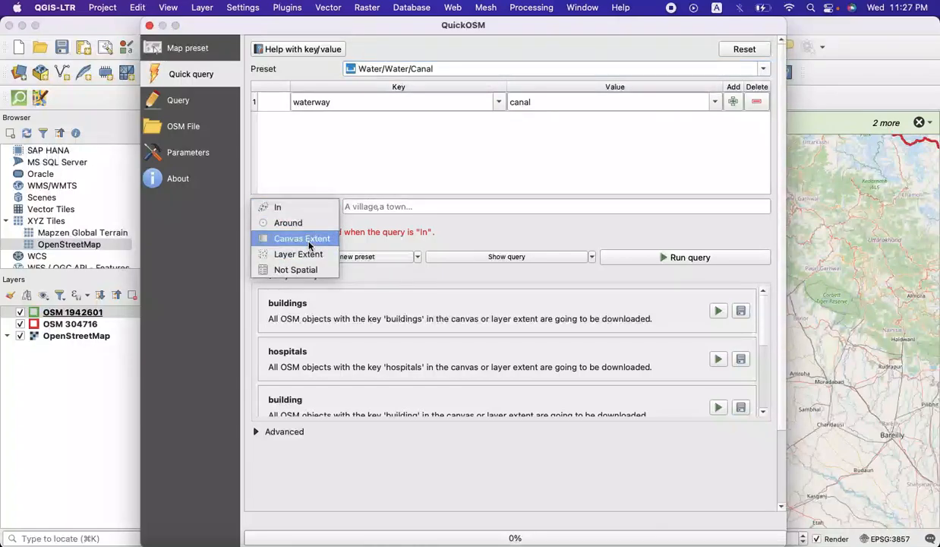
left_click(300, 238)
left_click(735, 258)
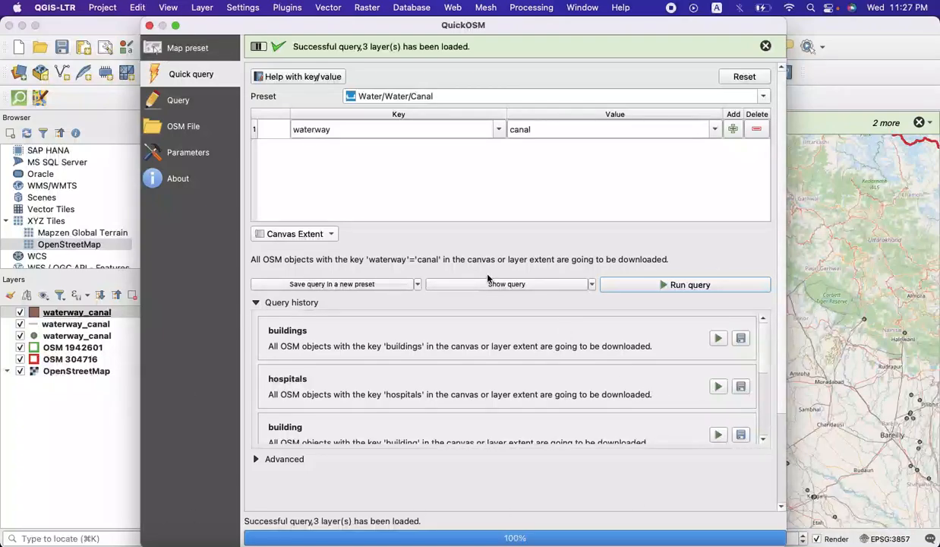
left_click(150, 27)
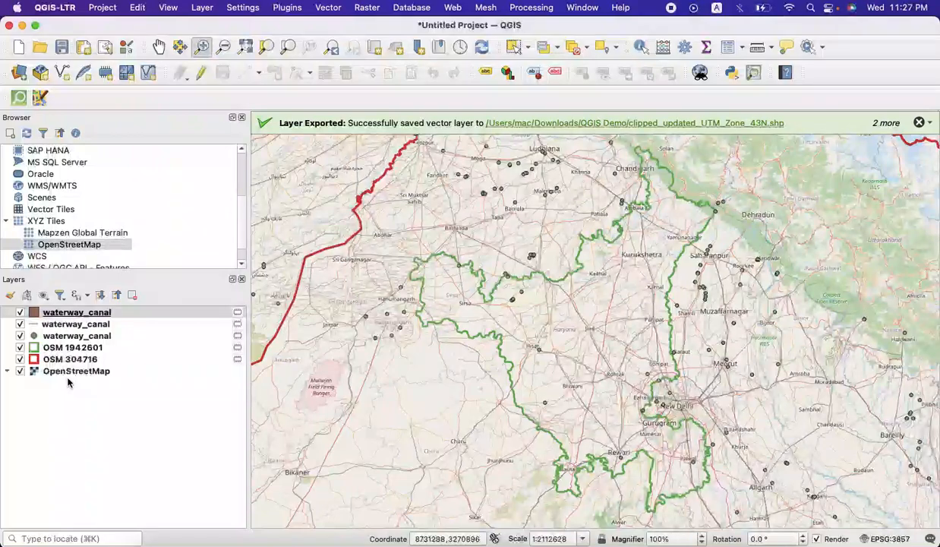
Step: Hide the polygon and point waterway_canal layers, leaving the line layer visible
left_click(20, 314)
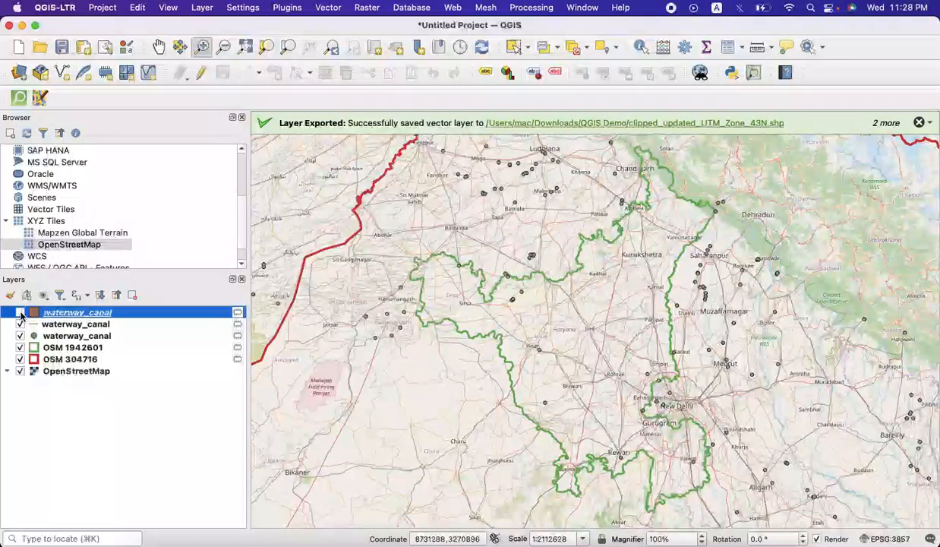
left_click(21, 313)
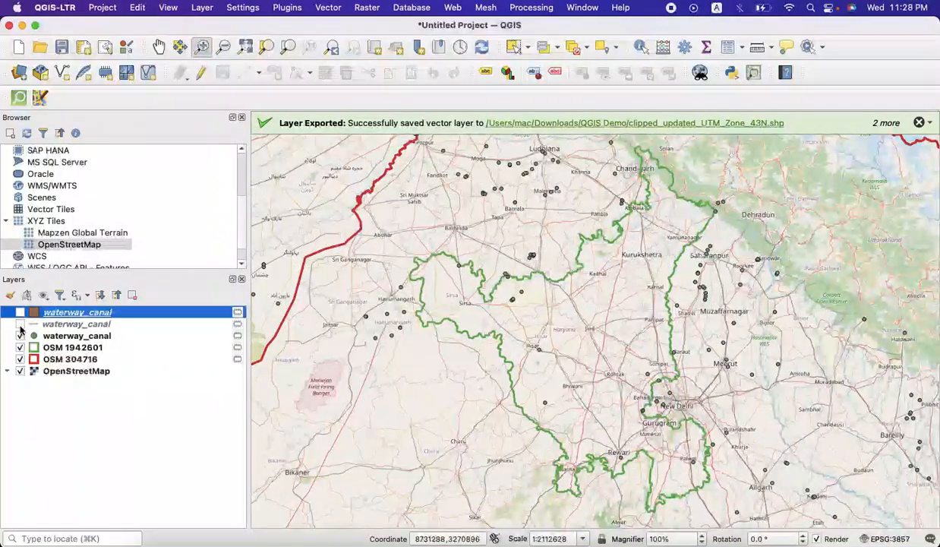
left_click(20, 327)
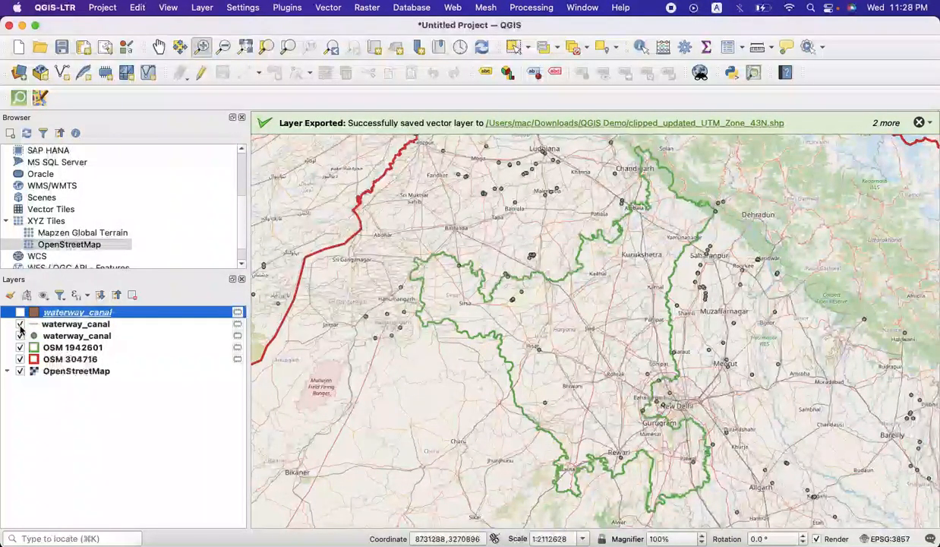
left_click(20, 325)
left_click(21, 335)
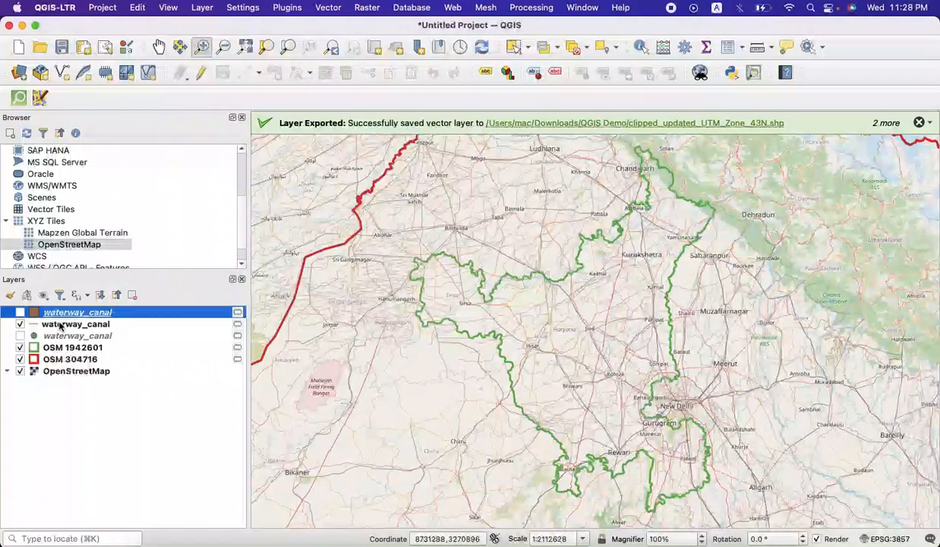
Step: Change the waterway_canal line layer's color to bright orange and apply the symbology
left_click(36, 327)
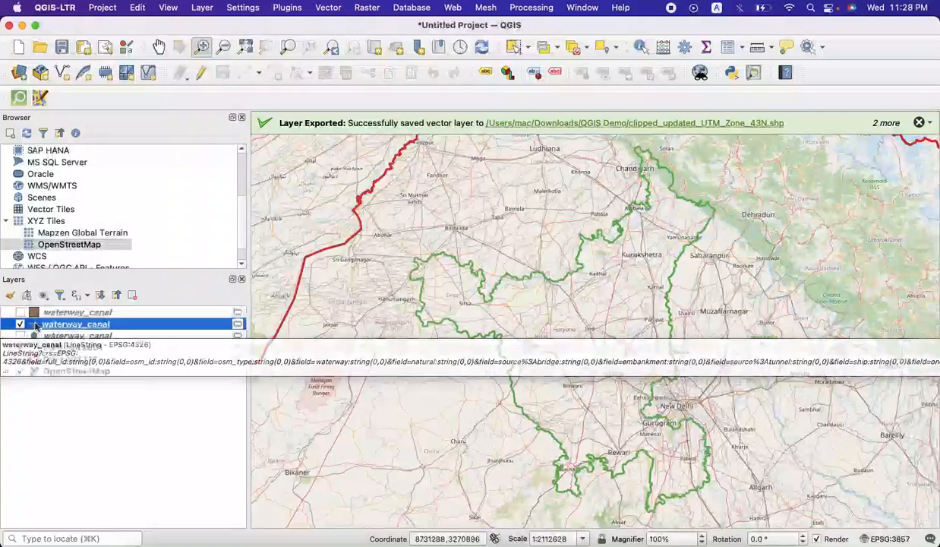
double_click(36, 325)
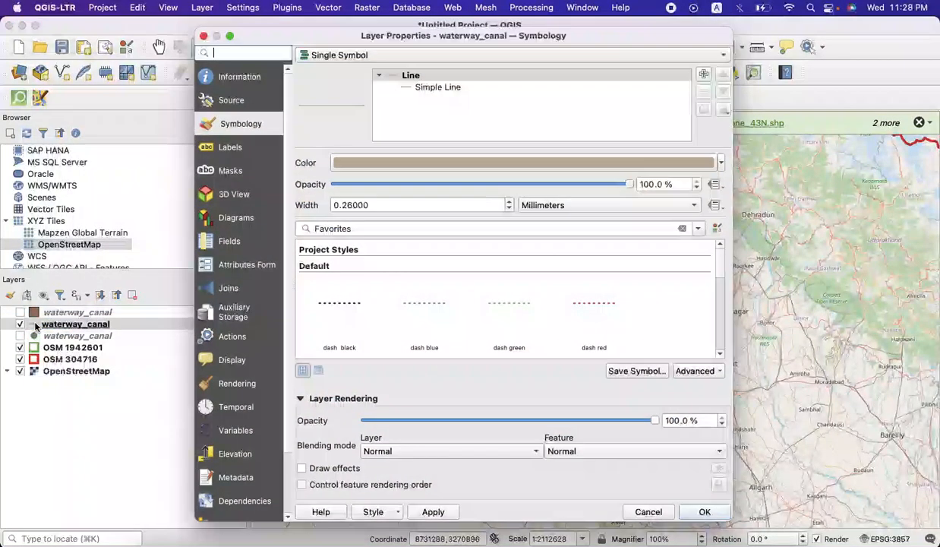
left_click(722, 165)
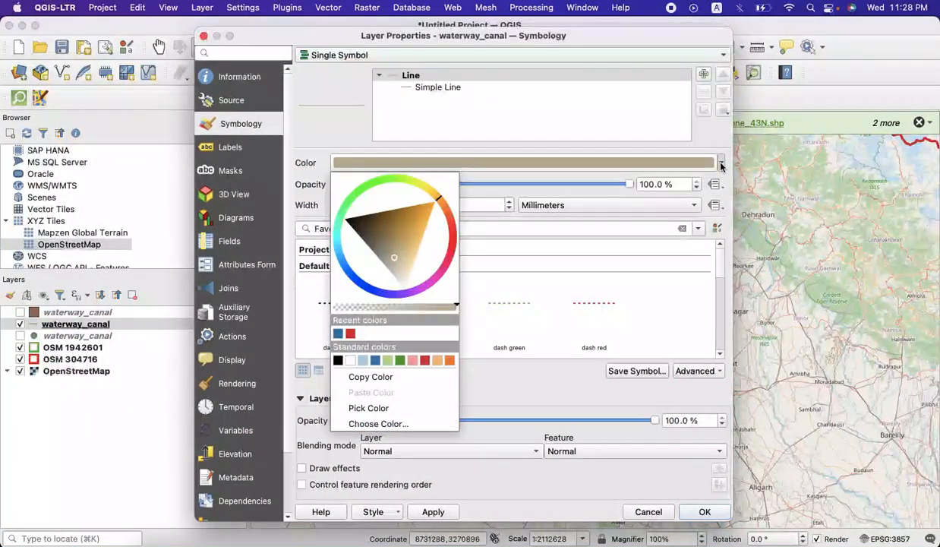
mouse_move(393, 259)
left_mouse_down()
mouse_move(435, 206)
mouse_move(437, 220)
mouse_move(441, 185)
mouse_move(438, 197)
left_mouse_up()
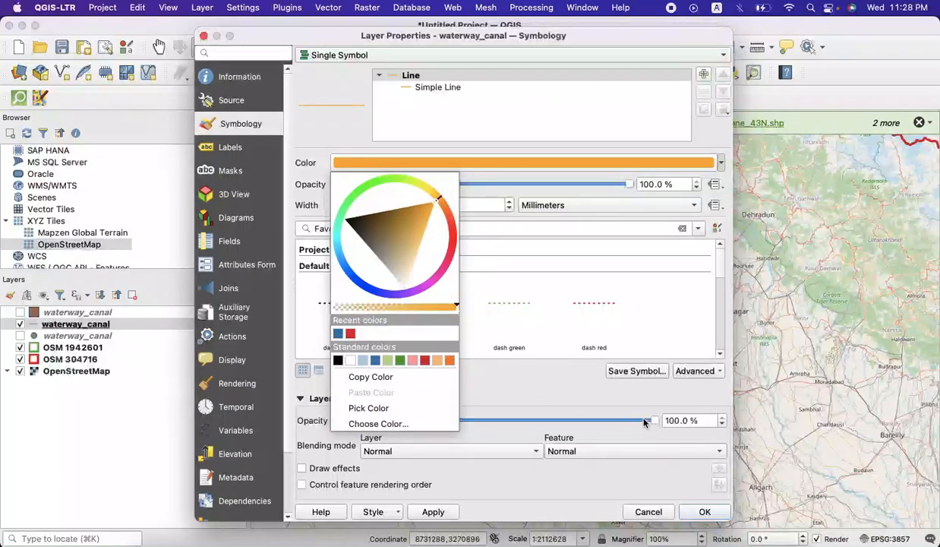
left_click(595, 392)
left_click(442, 512)
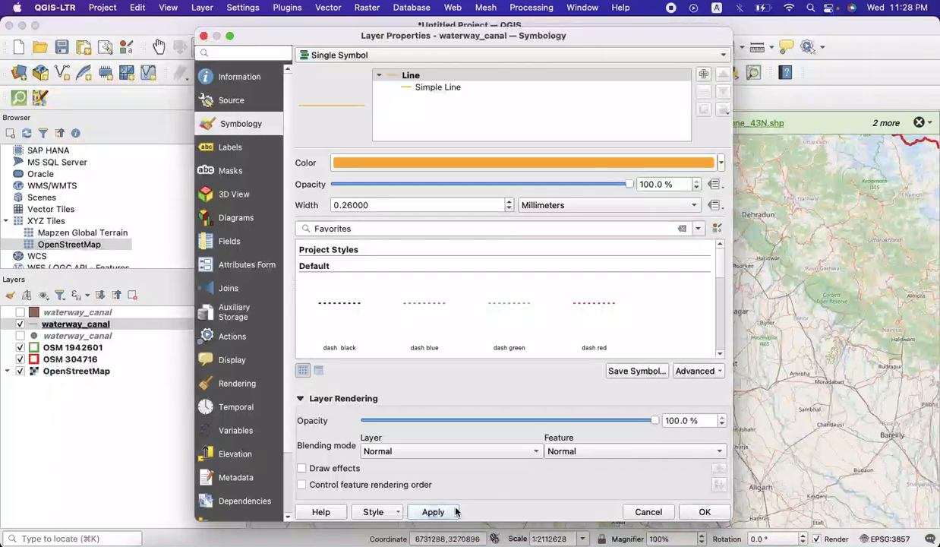
left_click(704, 511)
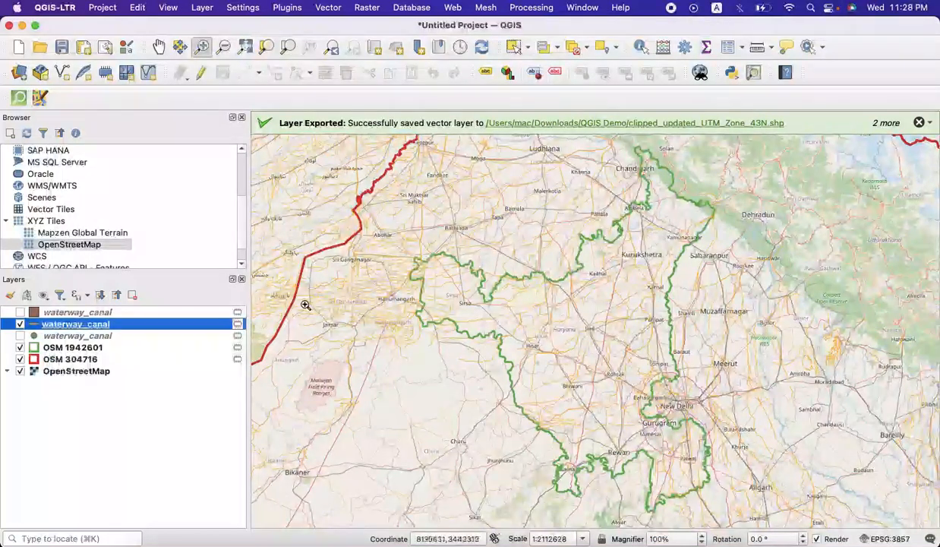
Step: Toggle the canal line layer's visibility to compare it with the basemap, including close up between Hisar and New Delhi
left_click(20, 324)
left_click(20, 324)
left_click(20, 324)
left_click(20, 325)
left_click(20, 326)
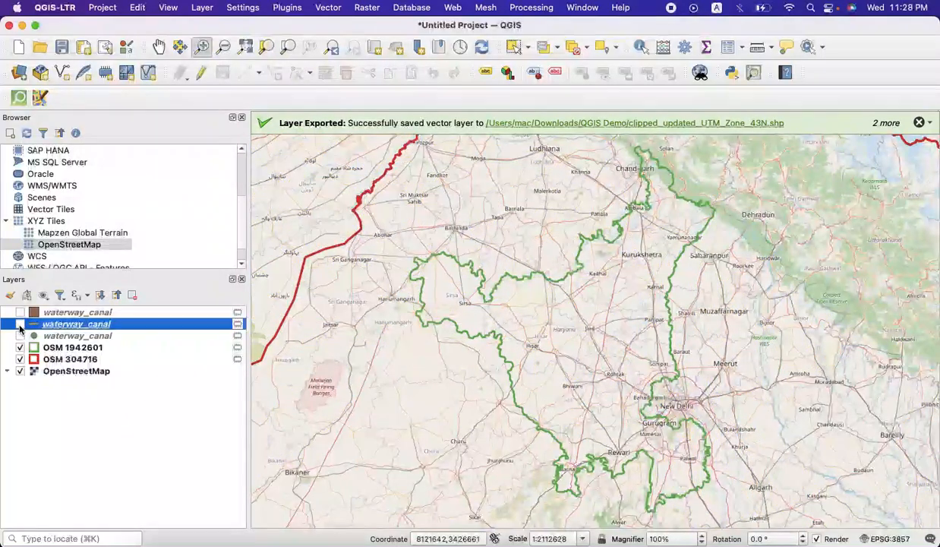
left_click(203, 49)
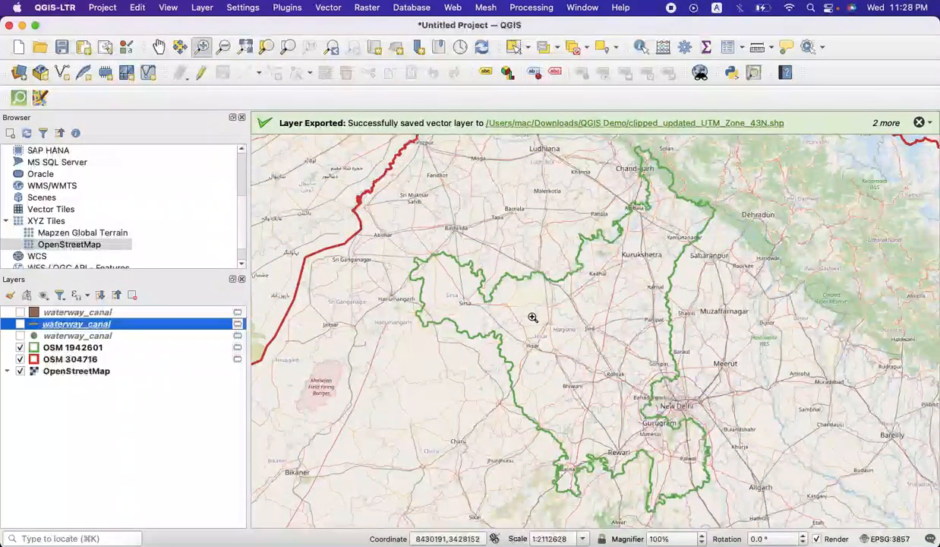
left_click_drag(520, 274, 726, 445)
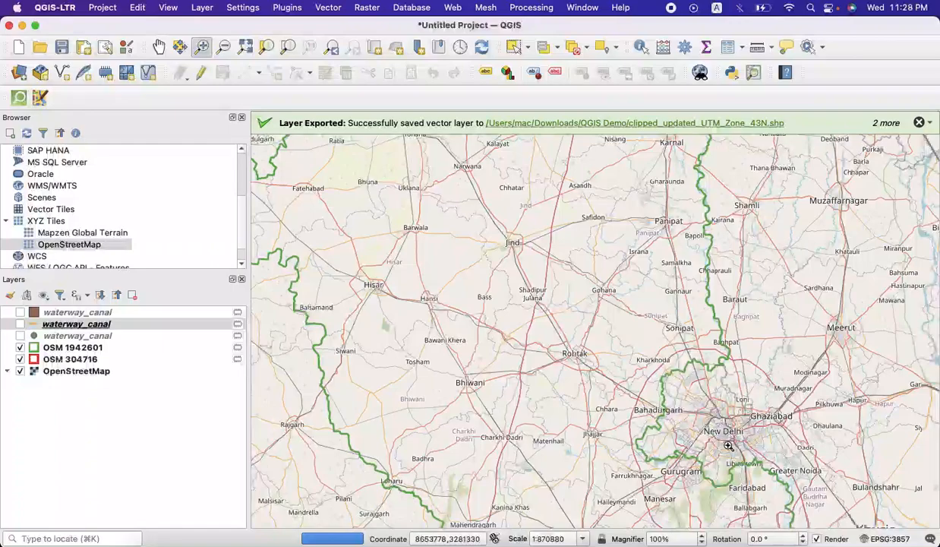
left_click(21, 324)
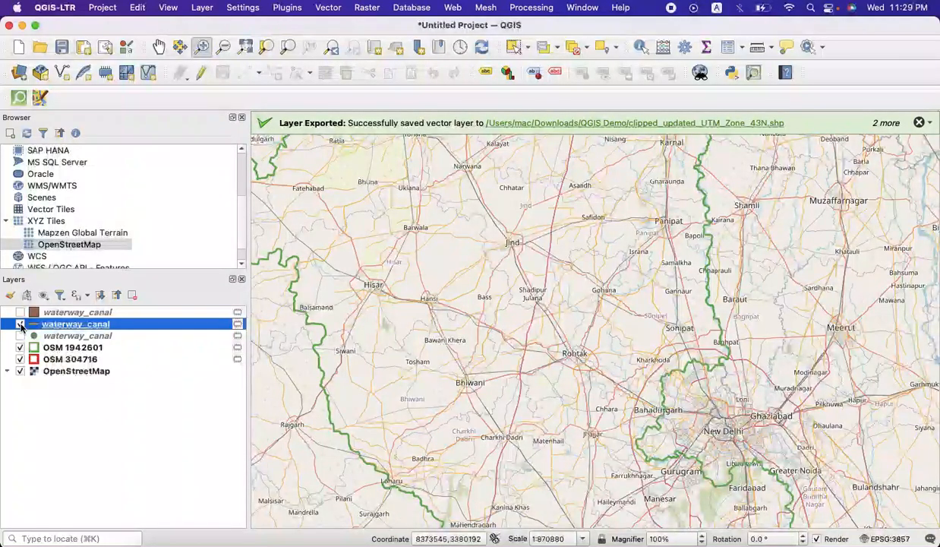
left_click(21, 324)
Step: Open the Buffer tool for the waterway_canal line layer, check its distance unit, and close it without running
left_click(144, 383)
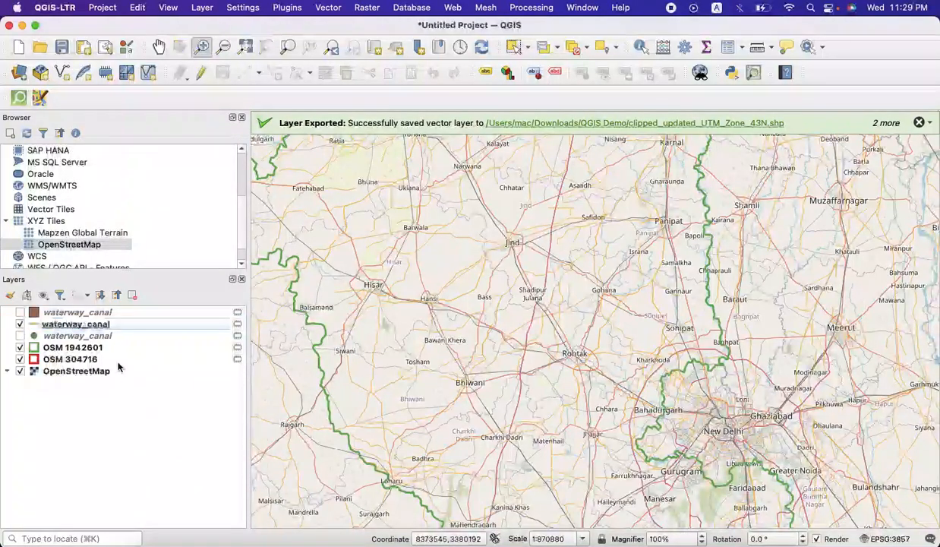
left_click(68, 325)
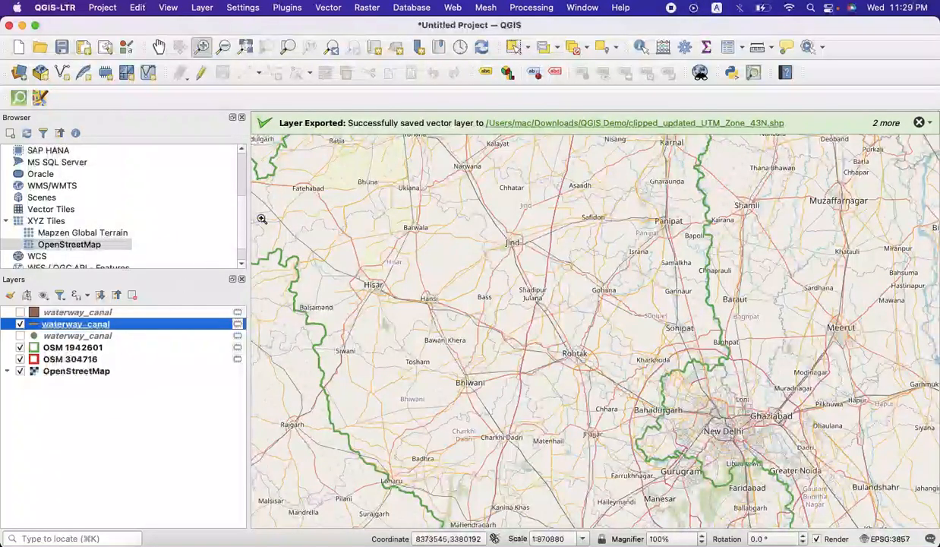
left_click(335, 10)
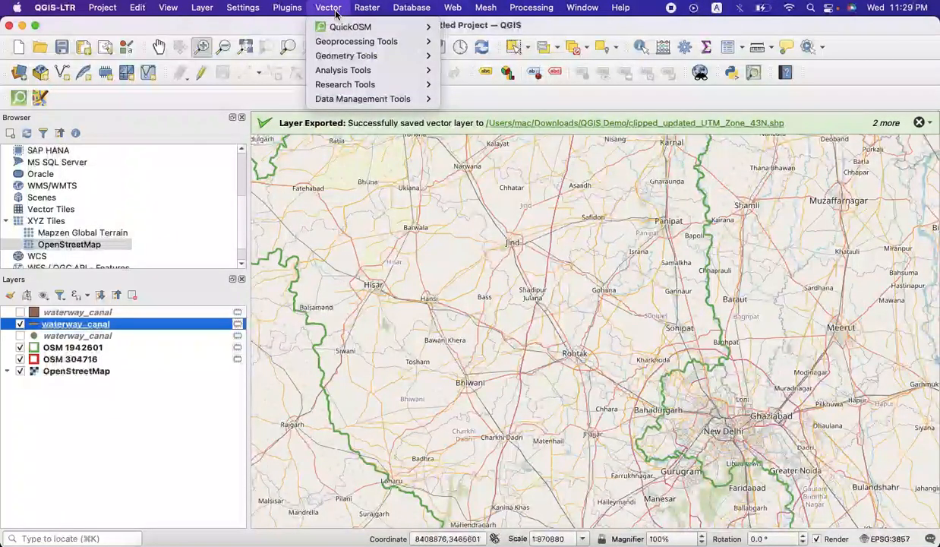
mouse_move(353, 42)
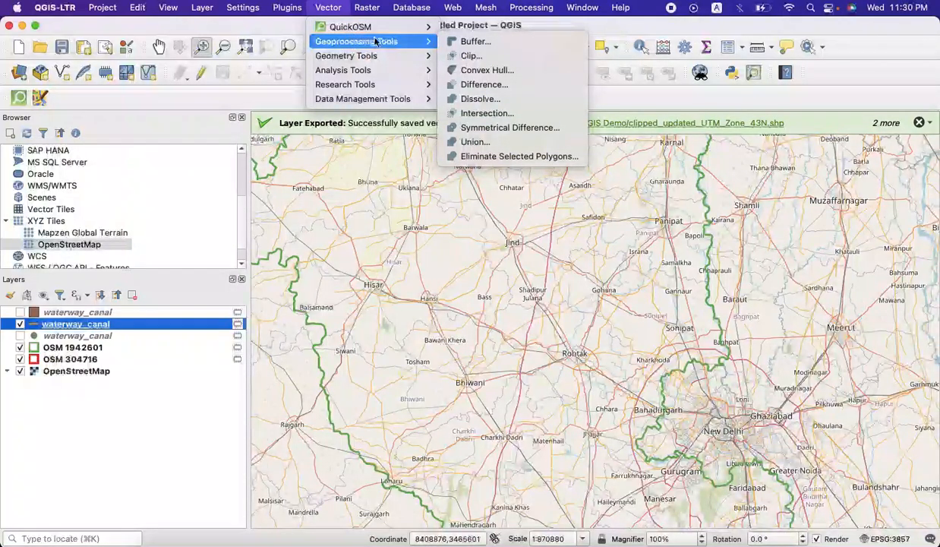
left_click(480, 44)
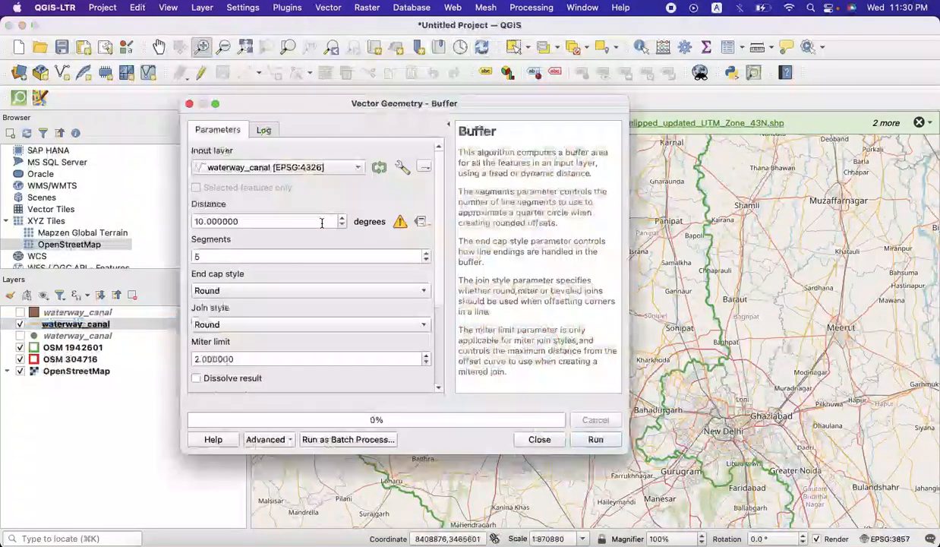
left_click(328, 8)
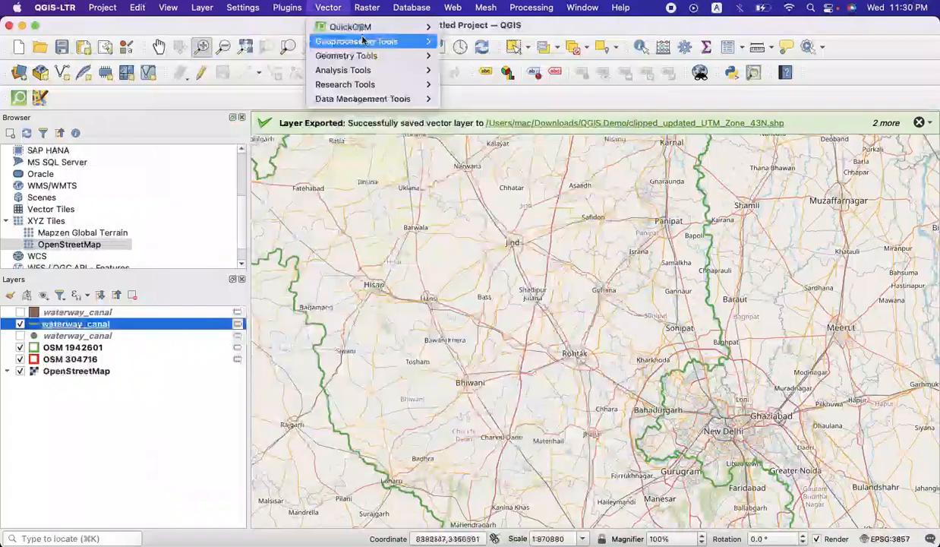
mouse_move(362, 42)
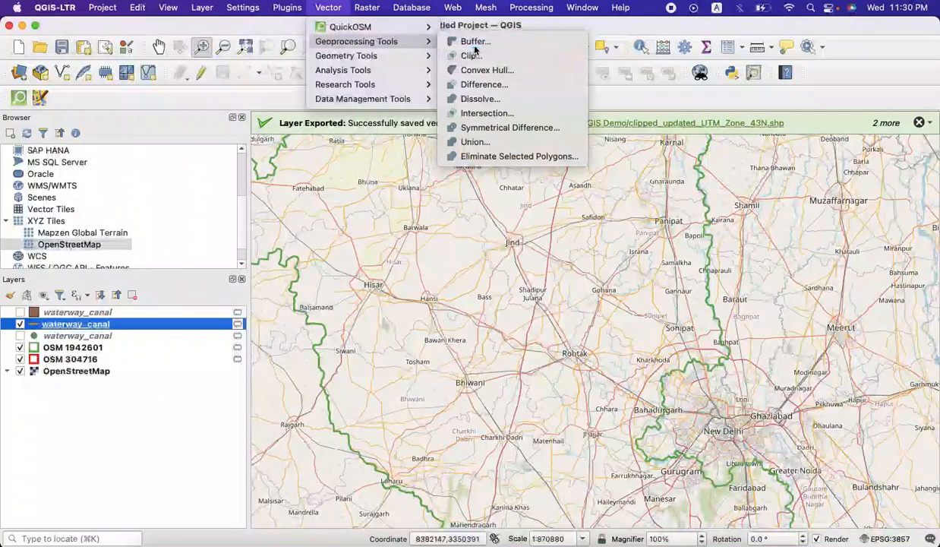
left_click(475, 44)
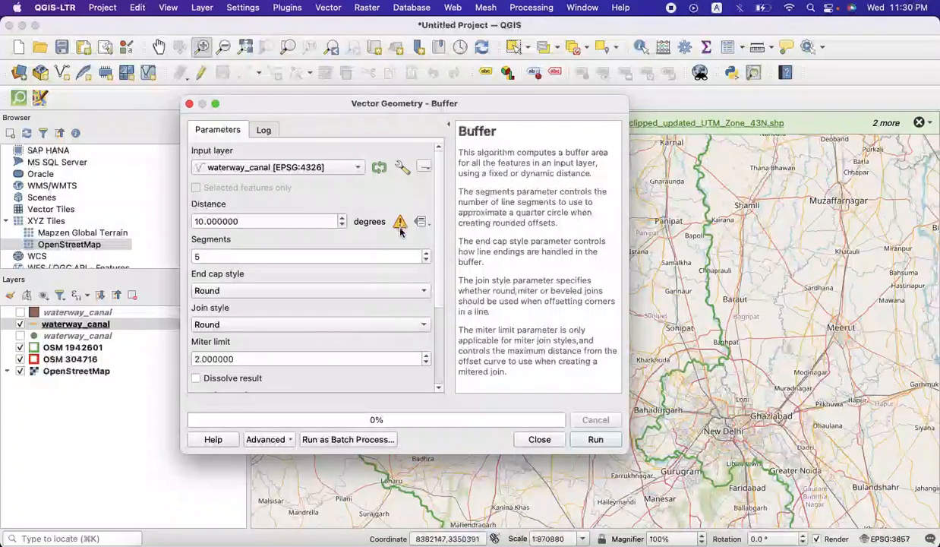
left_click(539, 440)
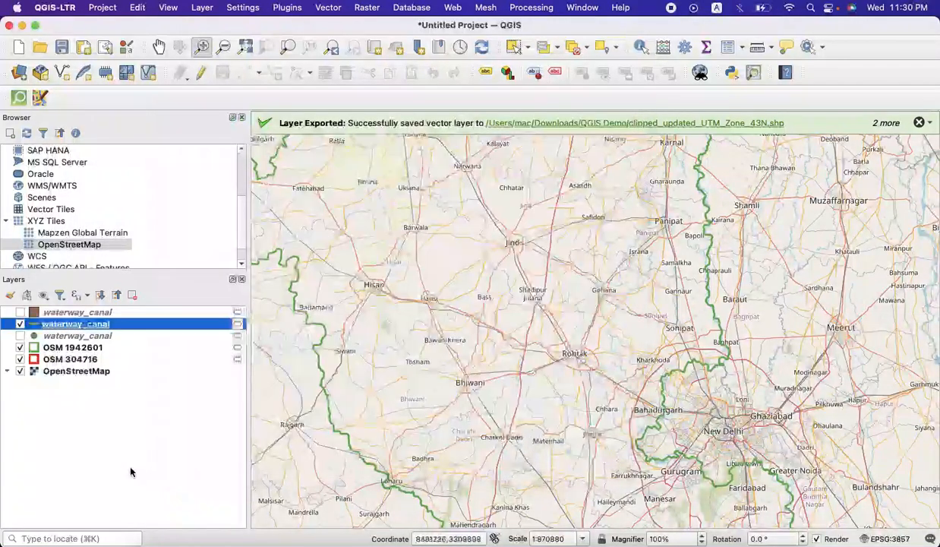
Step: Start exporting the features of the waterway_canal line layer to a new vector file
left_click(100, 325)
right_click(100, 325)
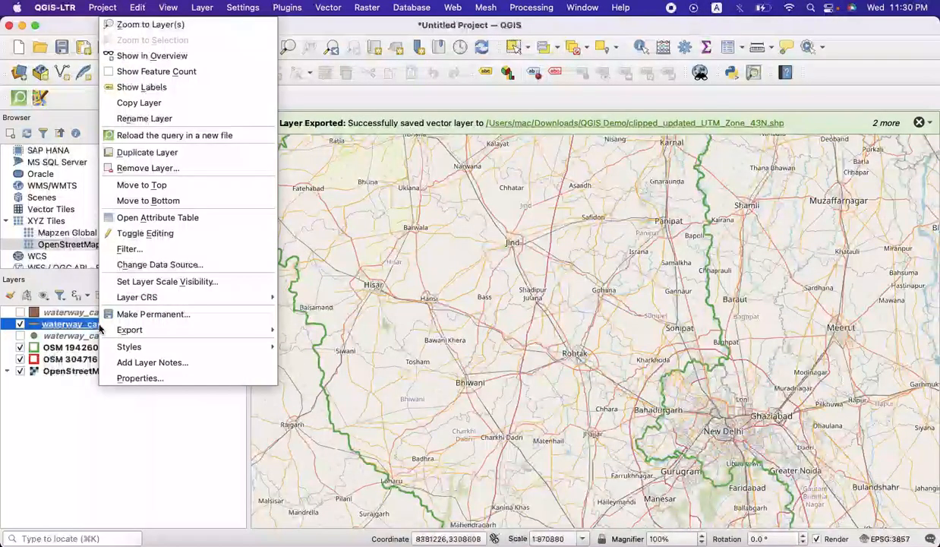
mouse_move(258, 330)
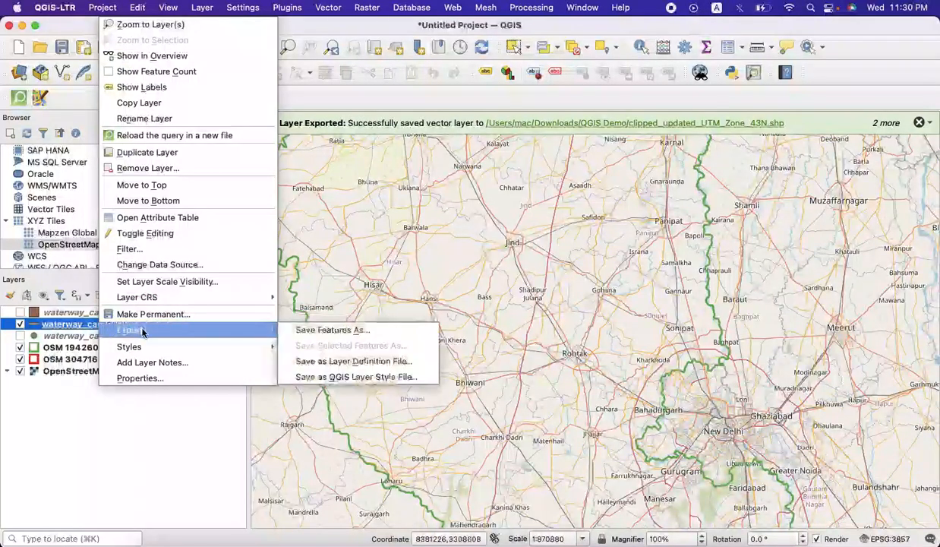
left_click(292, 331)
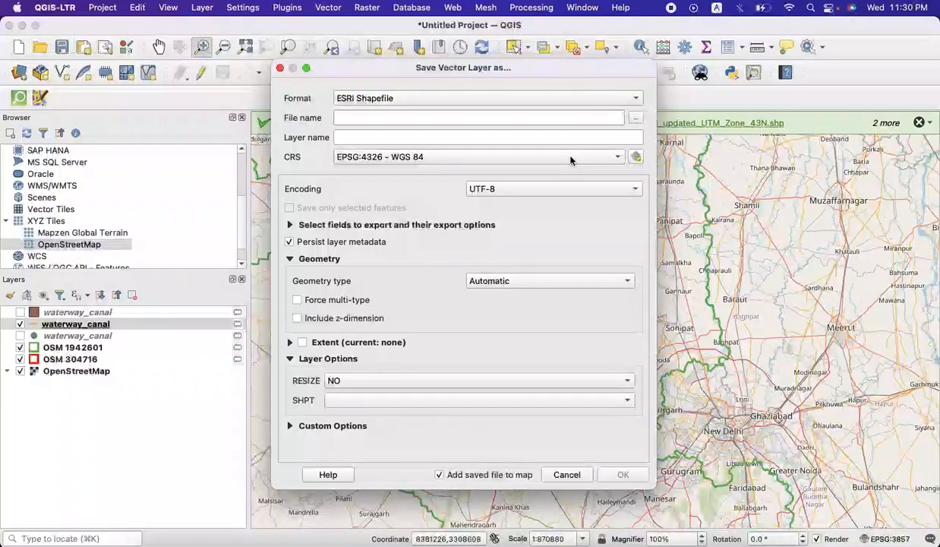
Step: Switch to Google Chrome, search "gujrat, india comes in which zone like 43N or 44 N", and expand the question about Gujarat's UTM zone
mouse_move(422, 541)
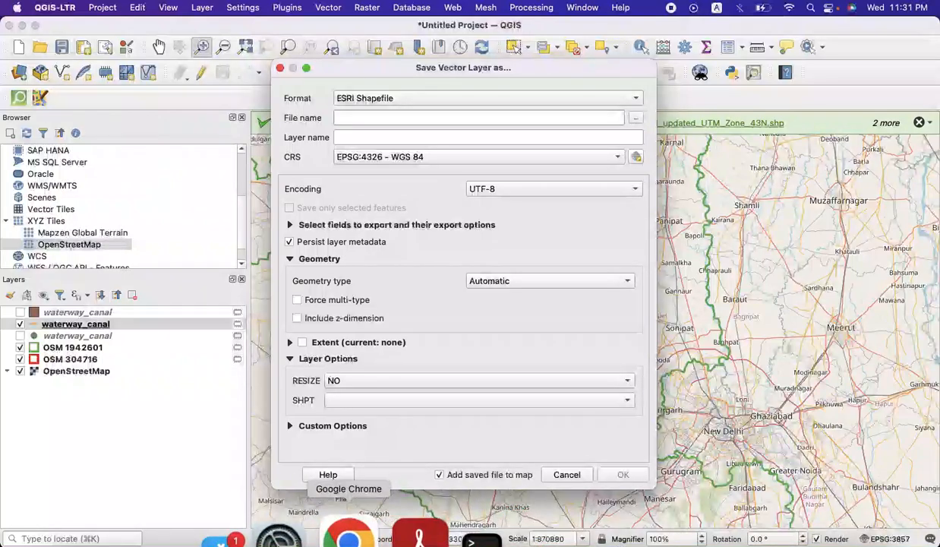
left_click(352, 537)
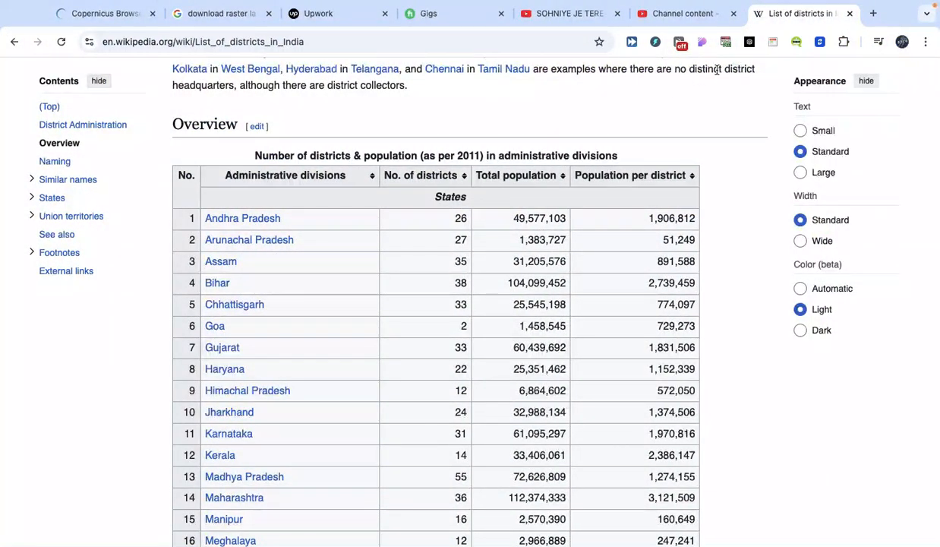
left_click(542, 44)
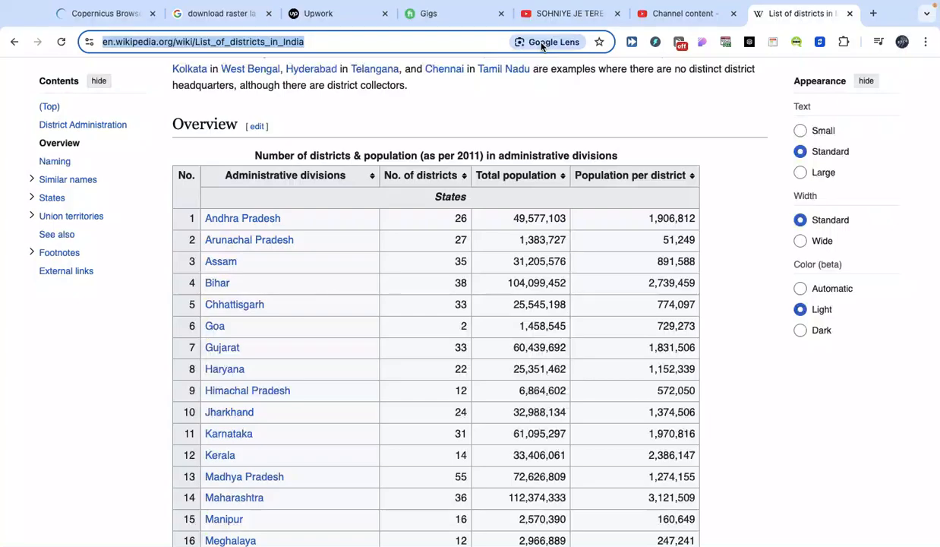
type("gujrat, india comes in which zone like 43N or 44 N")
key("Return")
scroll(151, 341, "down", 1)
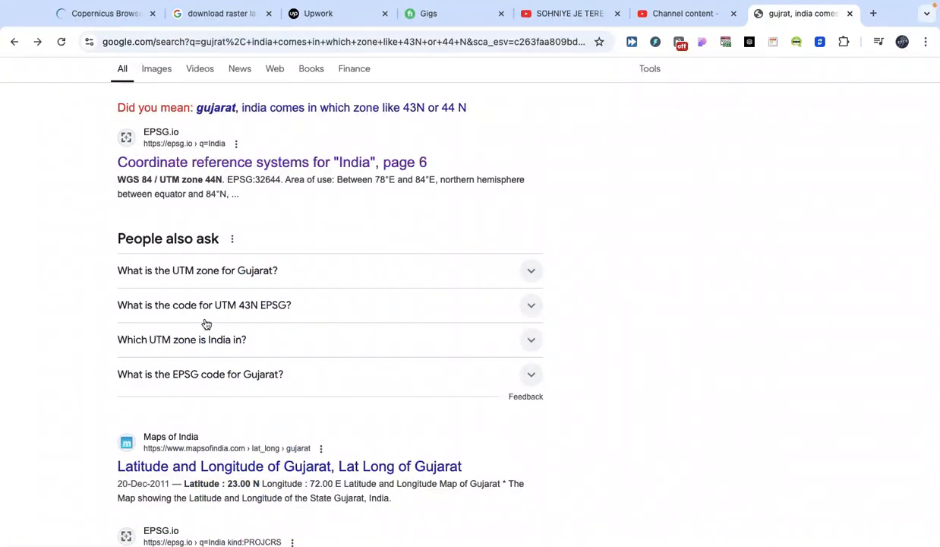
left_click(243, 271)
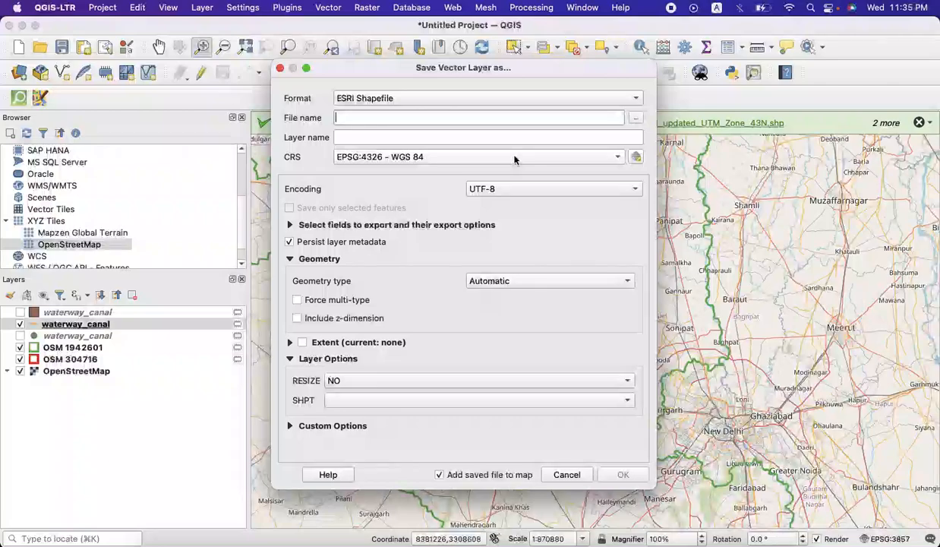
Step: Set the export file to waterway_canal_updated_UTM_ZONE_42N in the QGIS Demo folder
left_click(636, 118)
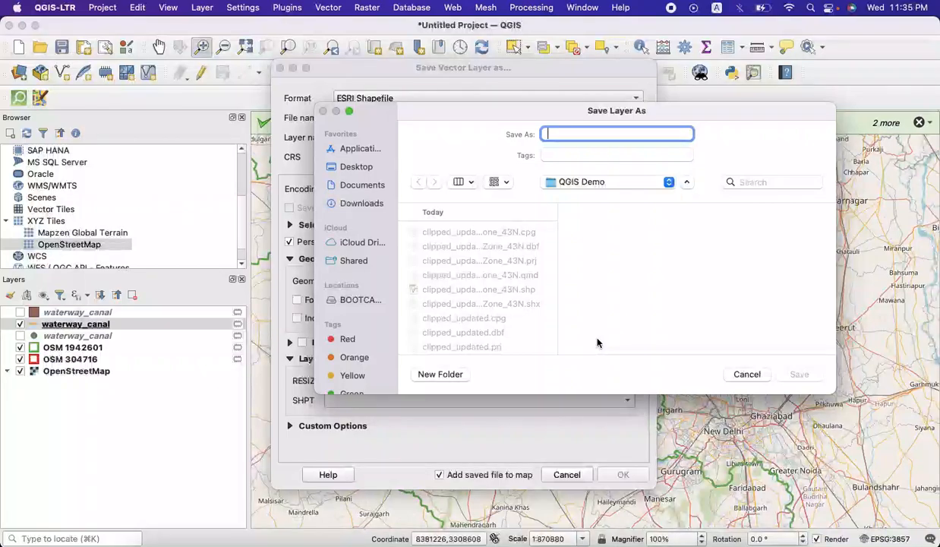
type("water")
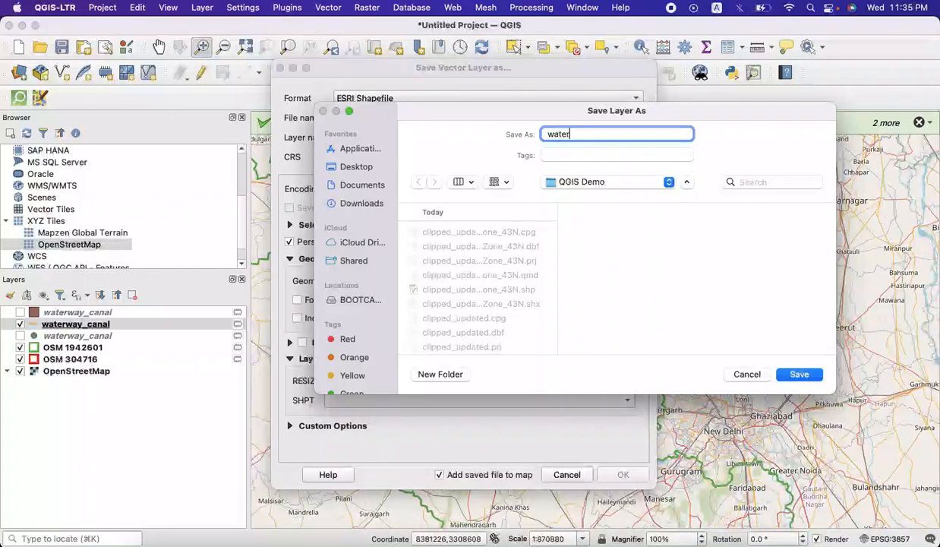
type("way_canal_updated_U")
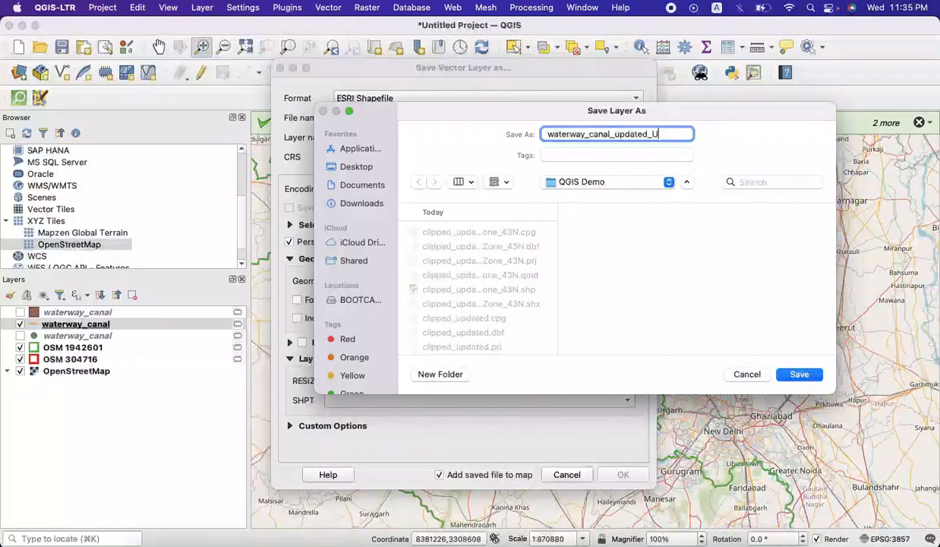
type("TM_ZONE_")
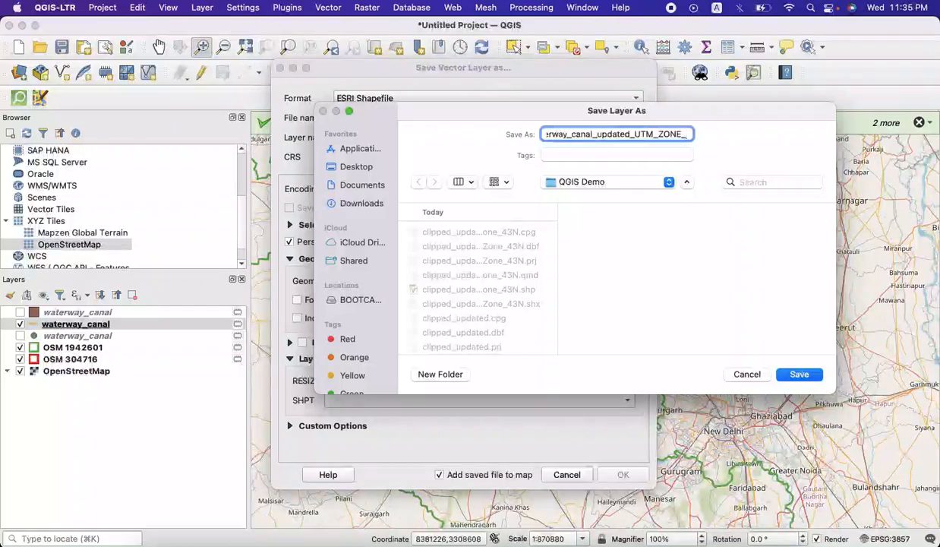
type("42N")
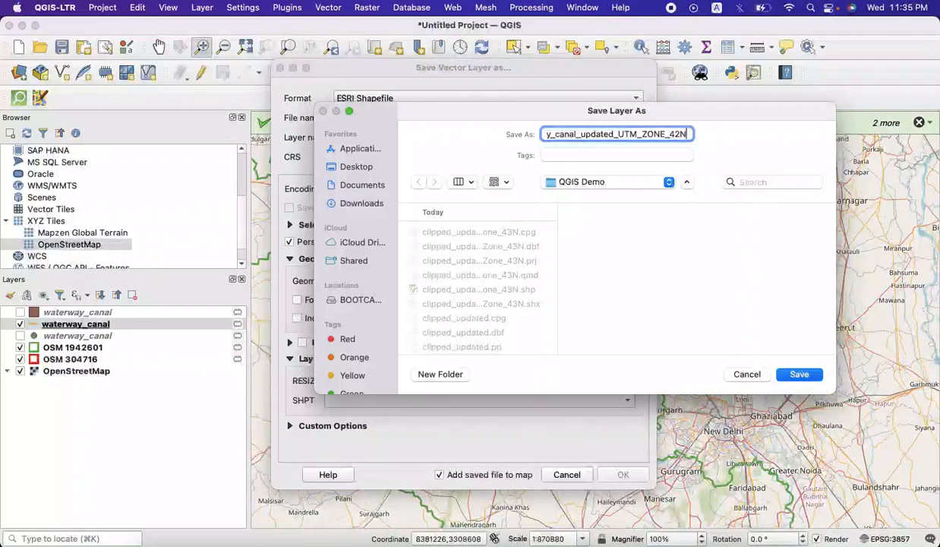
key("Return")
Step: Set the export CRS to WGS 84 / UTM zone 42N (EPSG:32642) and export the canal layer, adding it to the map
left_click(636, 157)
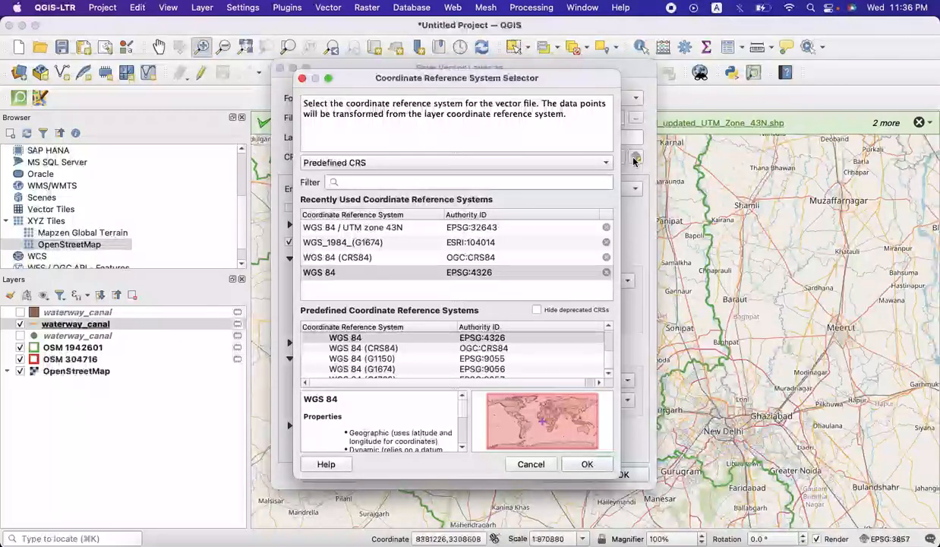
type("UTM zone")
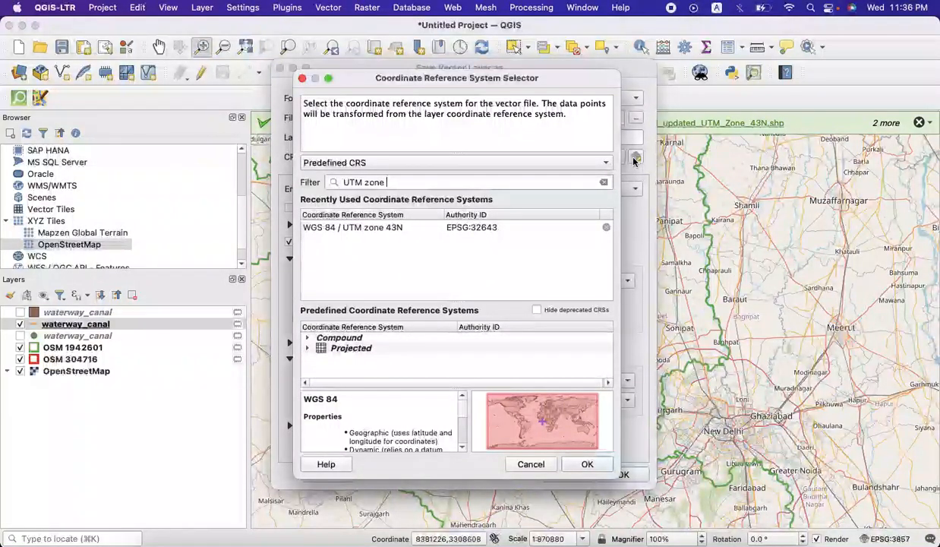
type(" 42")
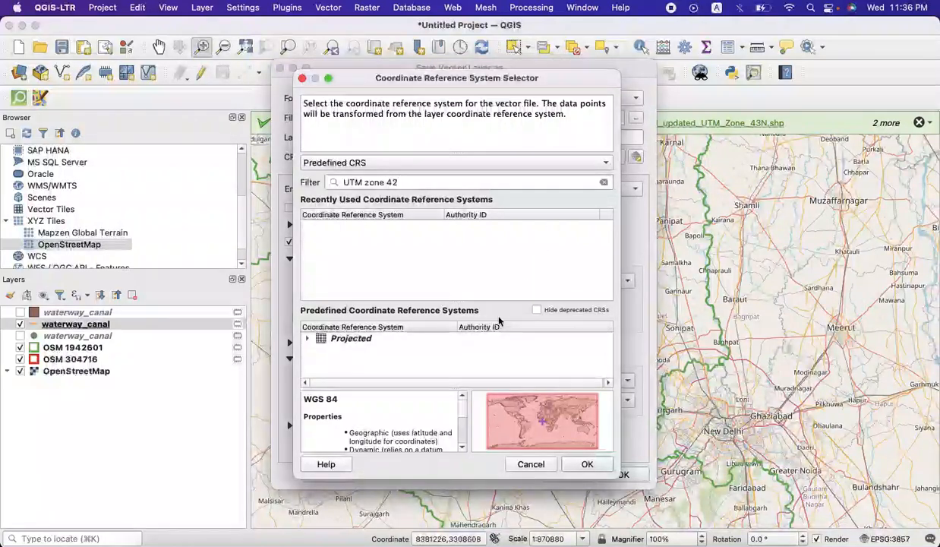
left_click(309, 339)
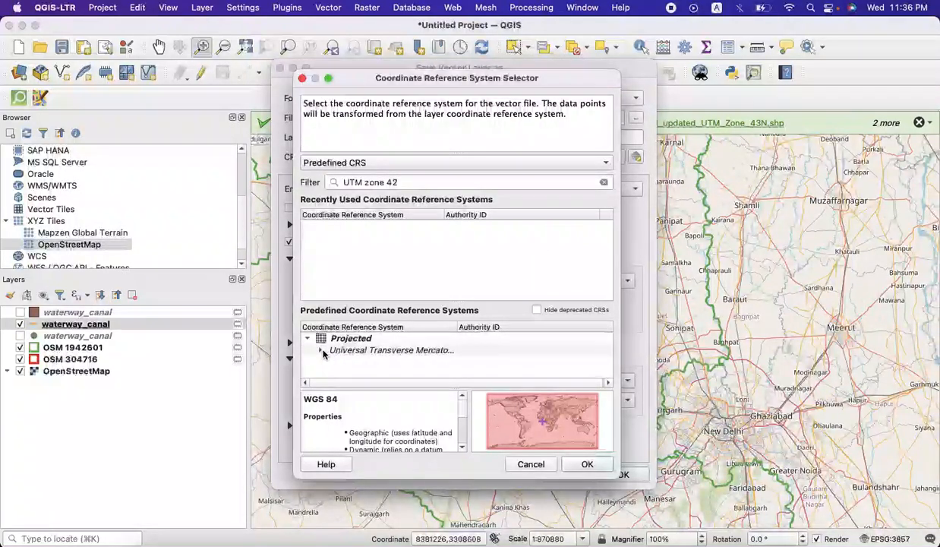
left_click(319, 350)
scroll(395, 369, "down", 2)
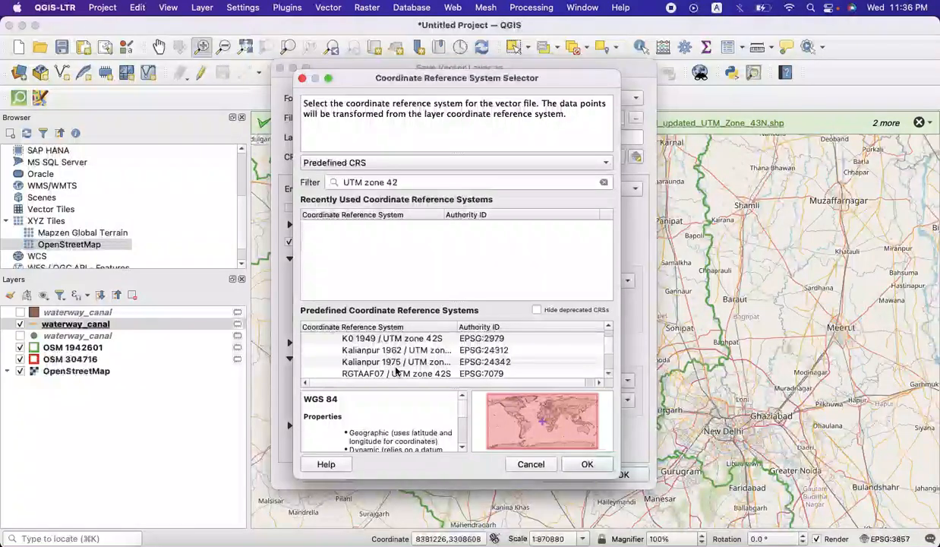
scroll(395, 369, "up", 1)
scroll(395, 370, "up", 1)
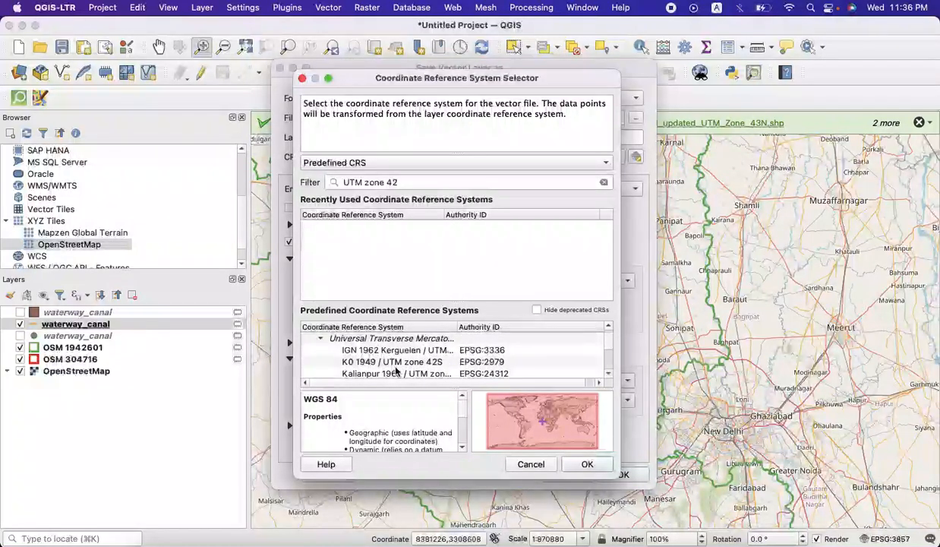
scroll(395, 369, "down", 4)
scroll(395, 370, "down", 1)
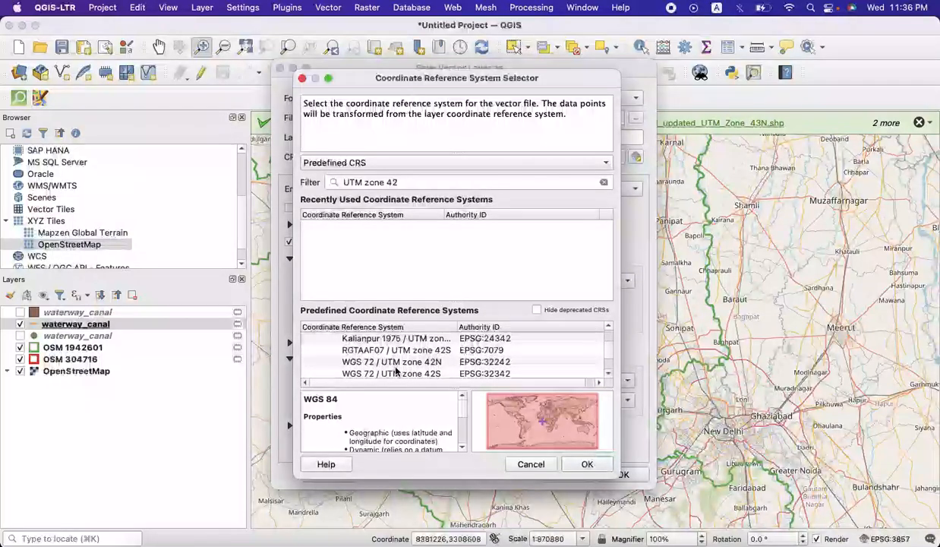
scroll(395, 370, "down", 2)
left_click(395, 366)
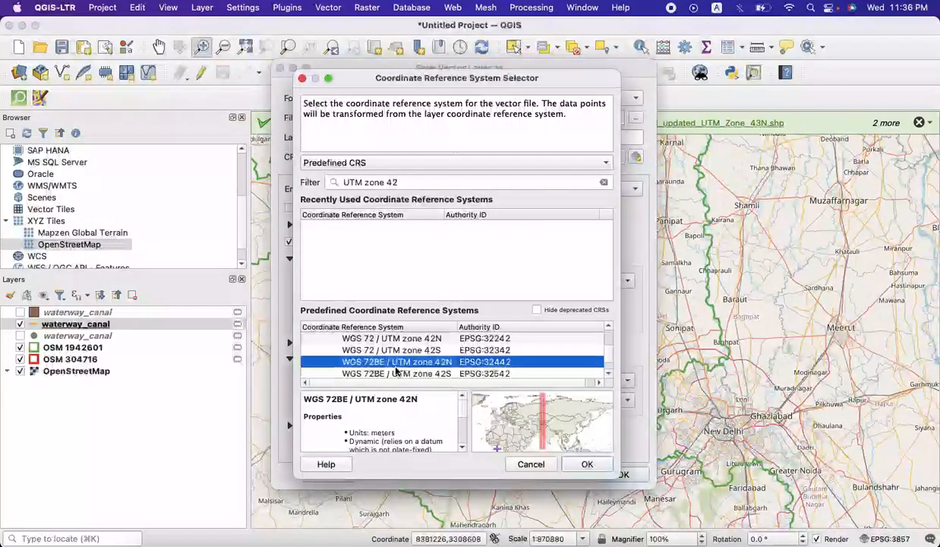
scroll(394, 370, "down", 2)
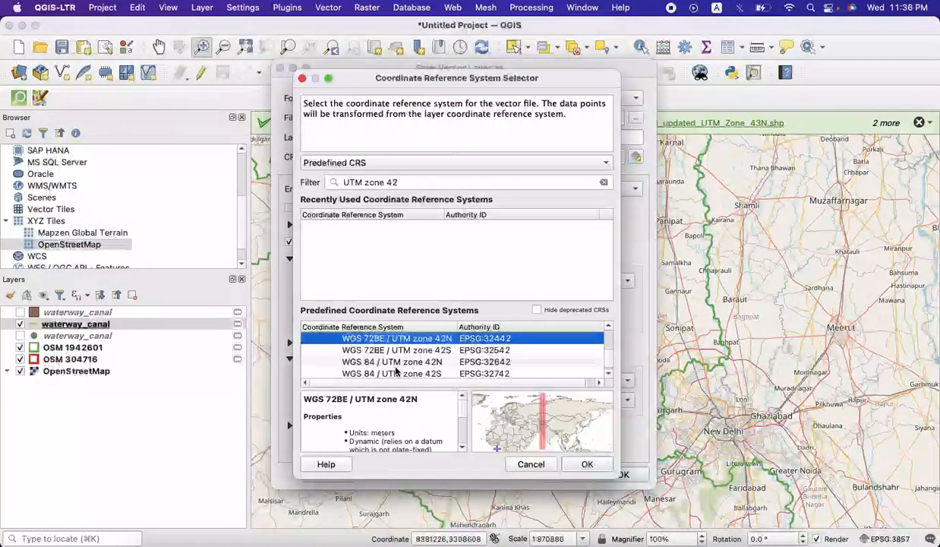
left_click(385, 363)
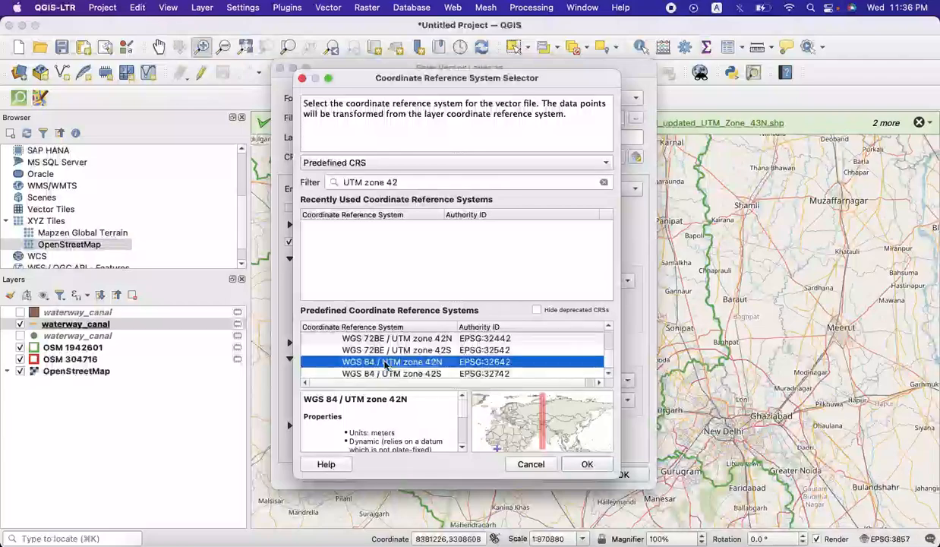
left_click(587, 466)
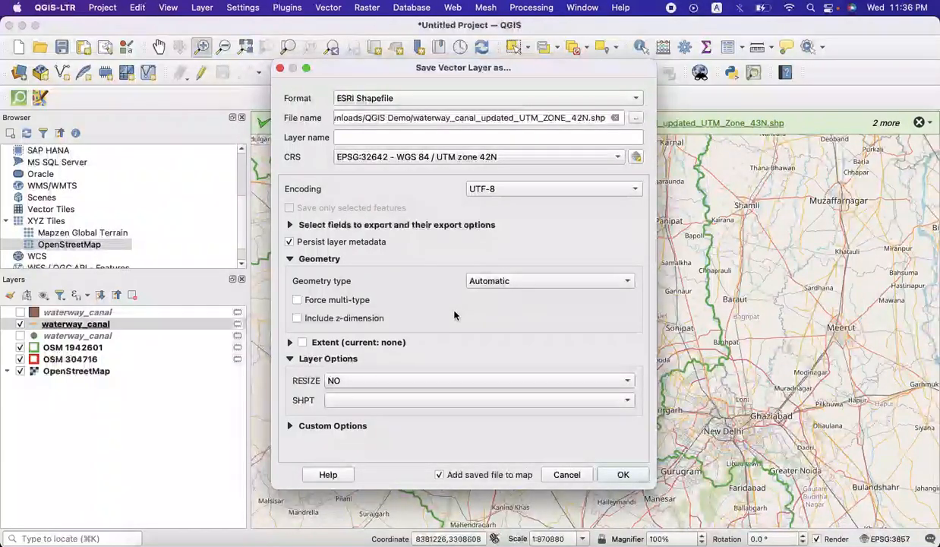
left_click(622, 475)
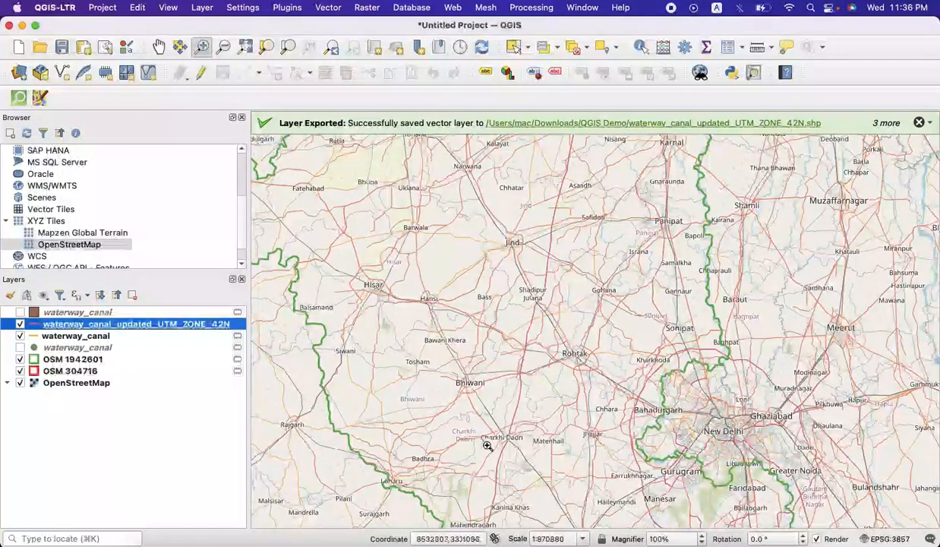
left_click(19, 323)
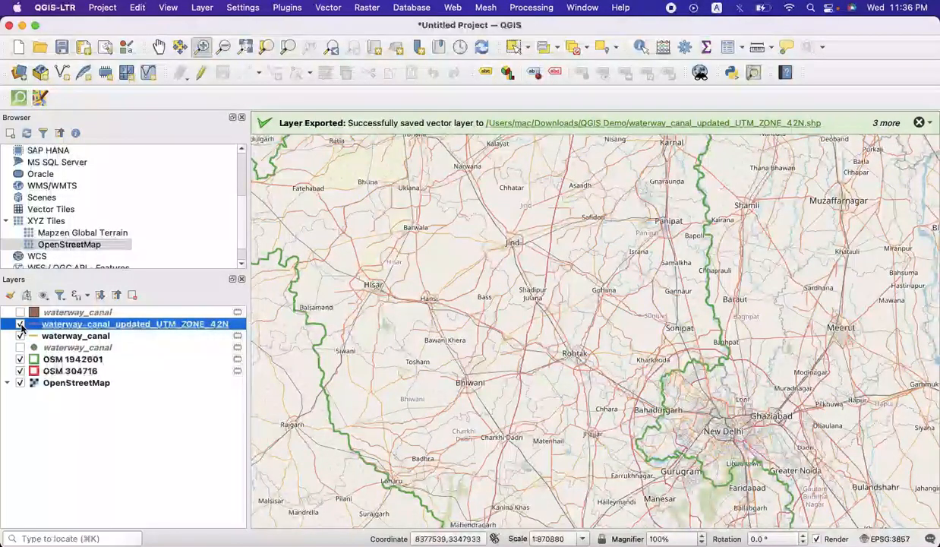
Step: Remove the original waterway_canal line layer from the project, leaving the reprojected UTM copy hidden
left_click(20, 335)
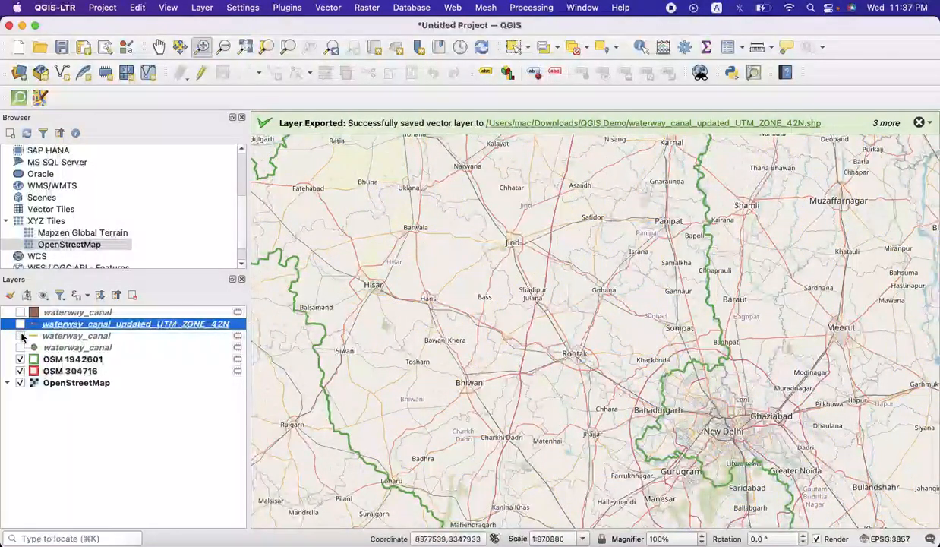
left_click(59, 336)
right_click(67, 342)
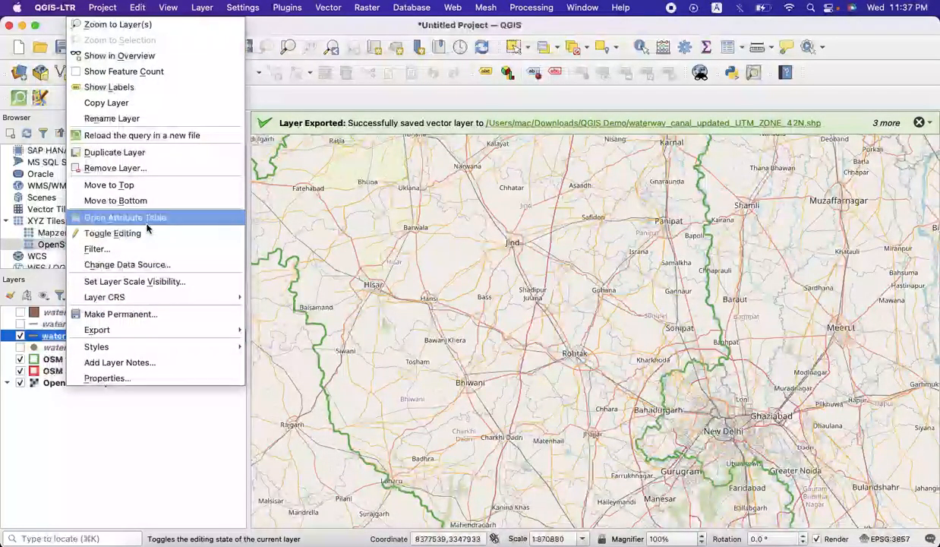
left_click(131, 168)
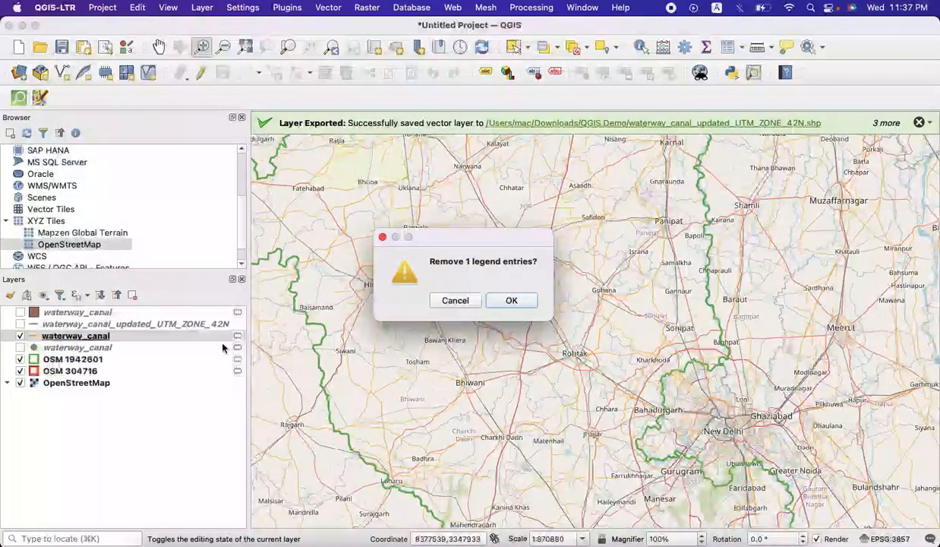
left_click(509, 299)
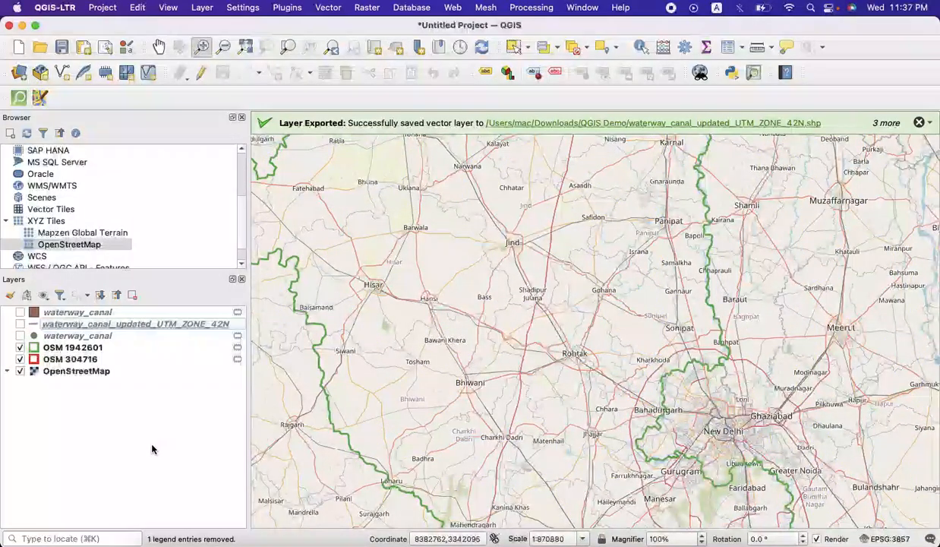
Step: Buffer the waterway_canal_updated_UTM_ZONE_42N layer by 500 meters with round caps and joins, outputting to a temporary layer
left_click(331, 8)
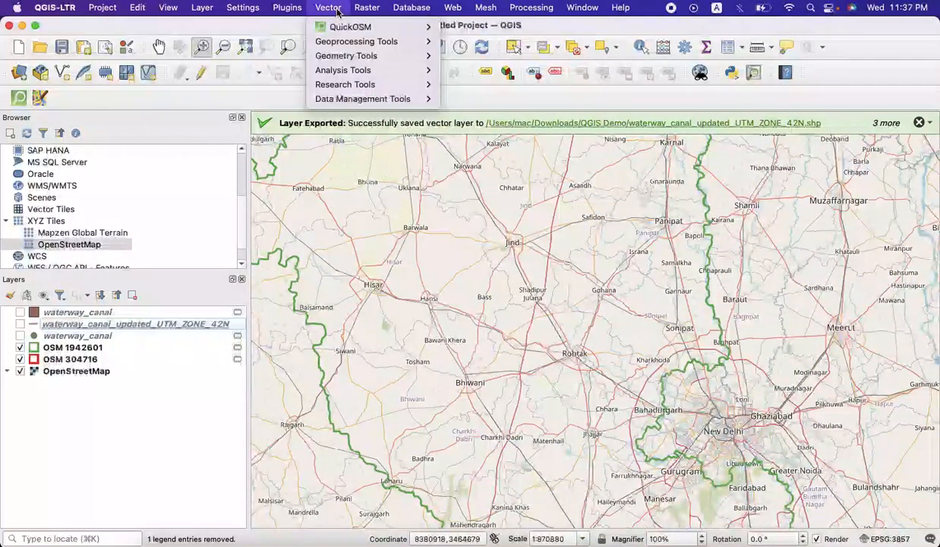
mouse_move(359, 42)
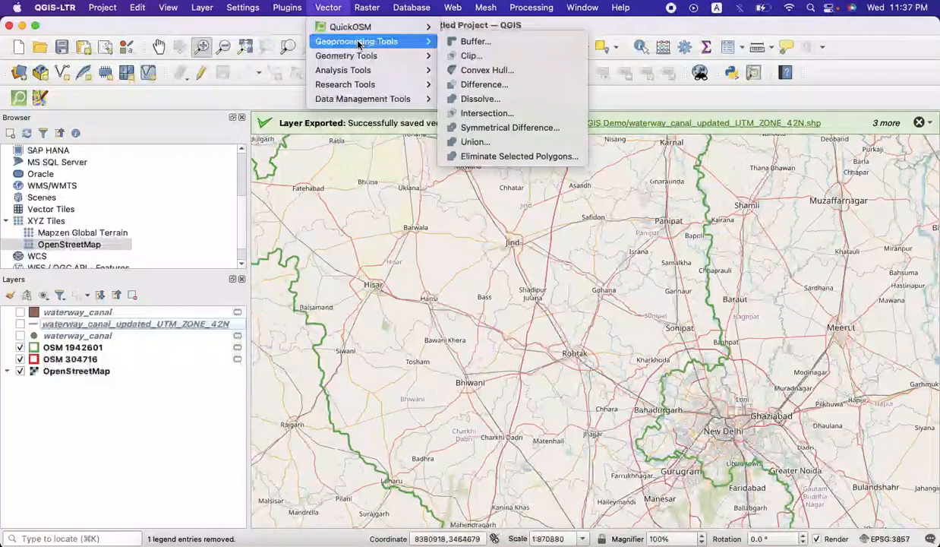
left_click(472, 41)
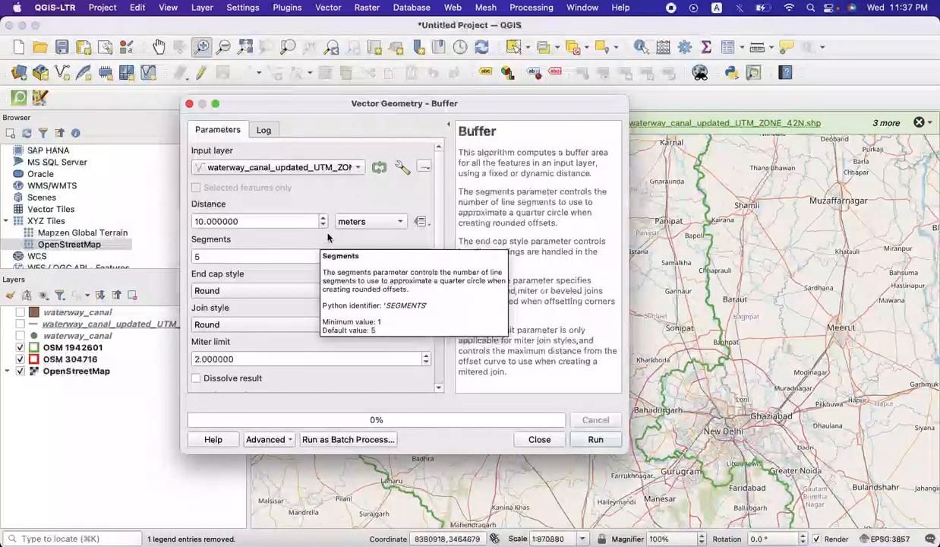
left_click(363, 221)
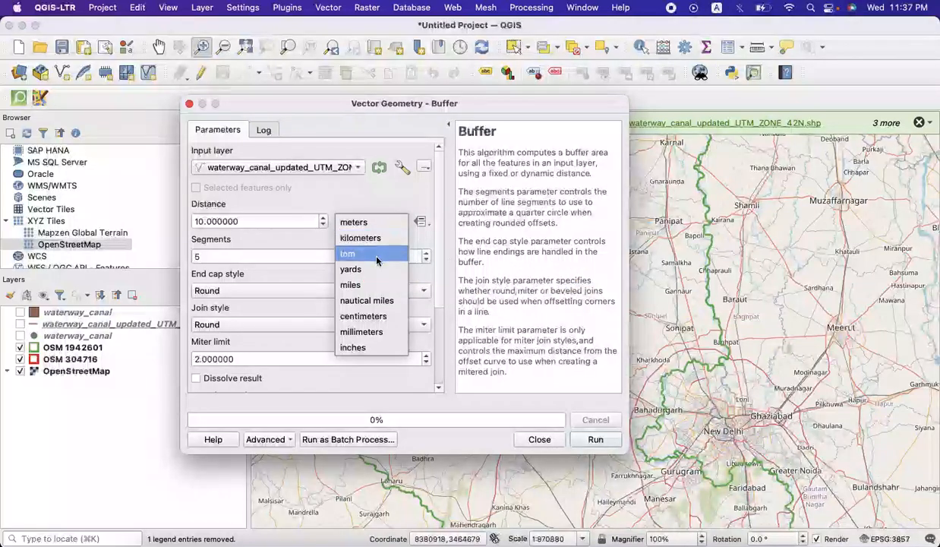
left_click(310, 243)
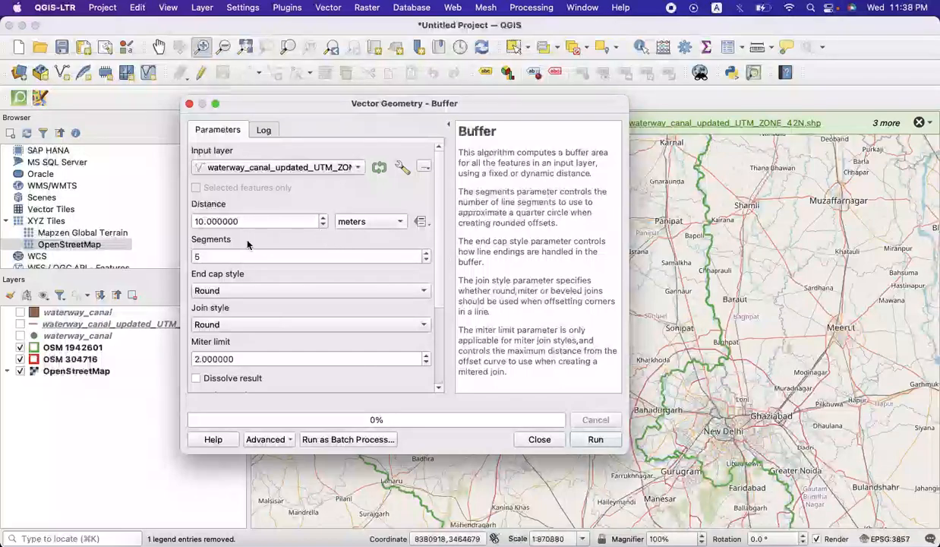
key("BackSpace")
type("500")
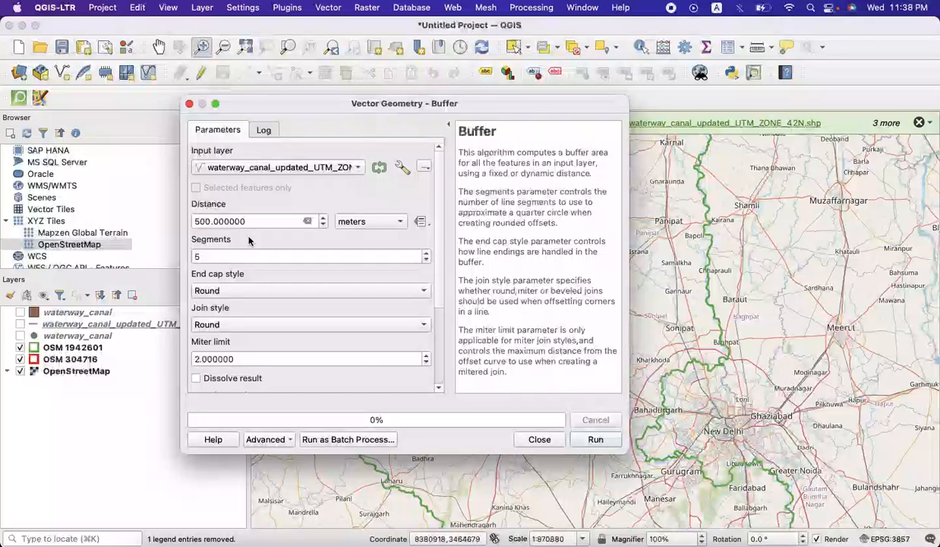
scroll(248, 240, "down", 5)
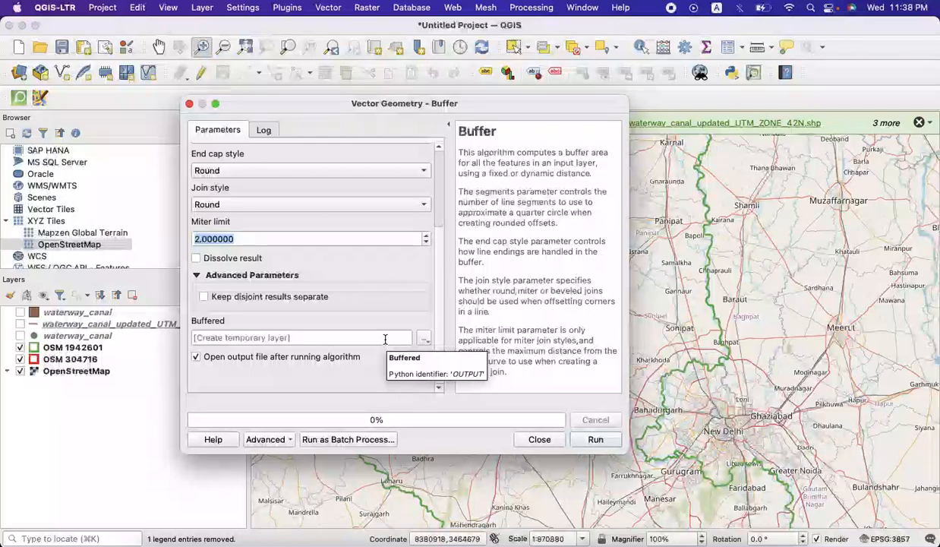
left_click(595, 438)
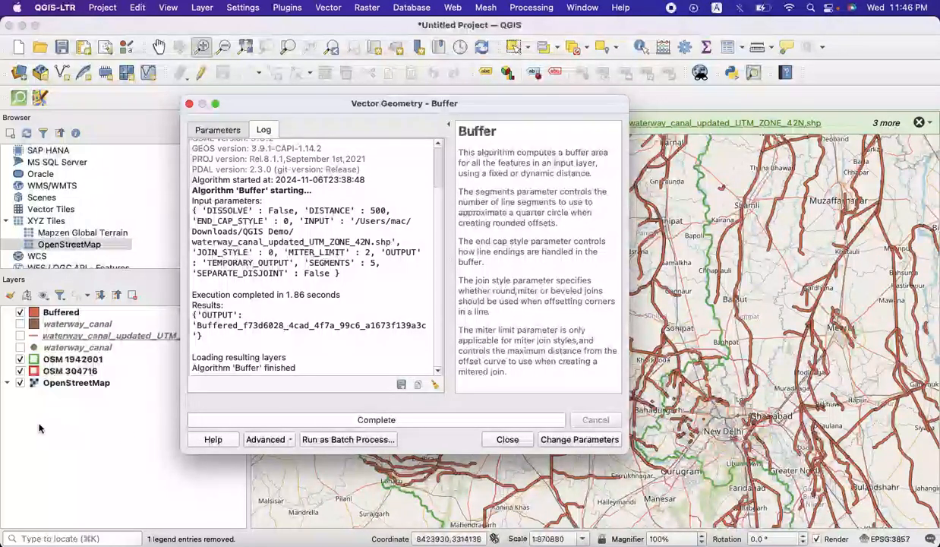
Step: Toggle the Buffered layer's visibility repeatedly to examine the canal buffers against the base map
left_click(59, 315)
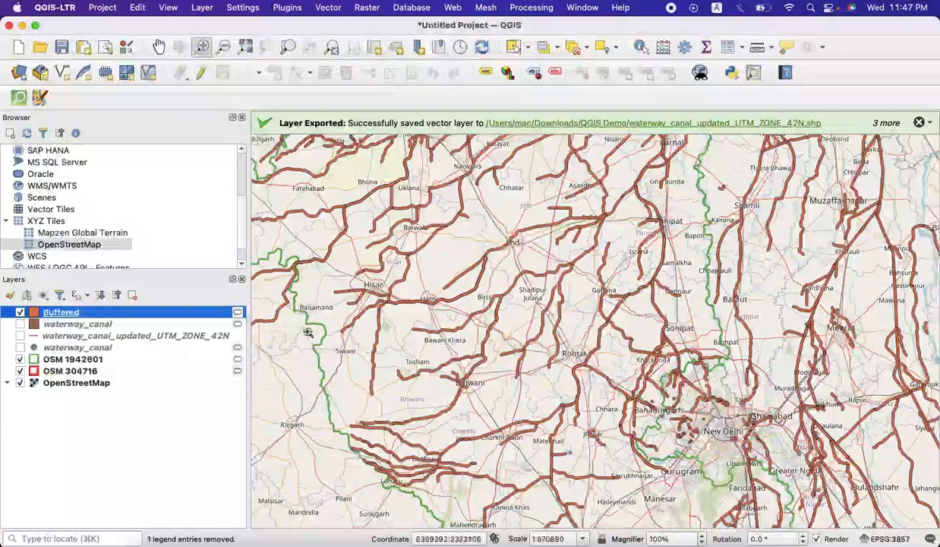
left_click(20, 312)
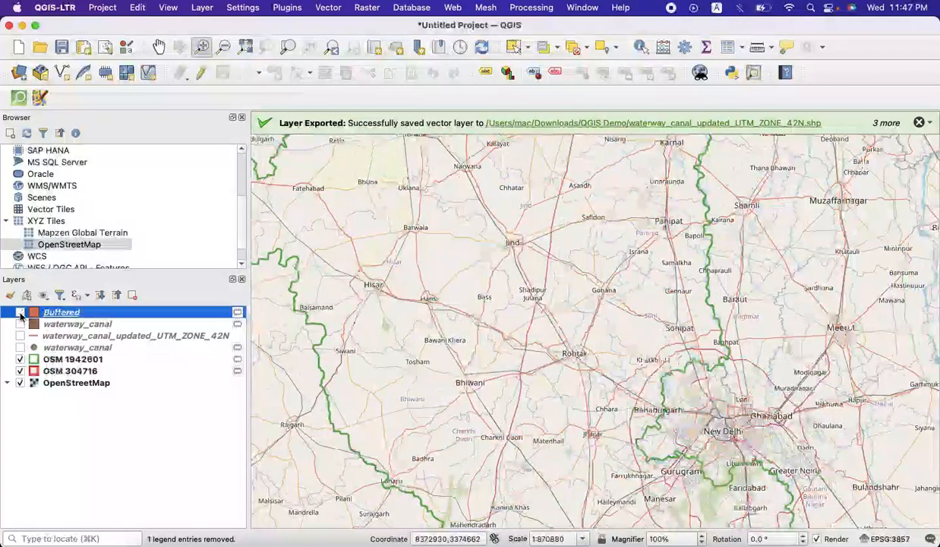
left_click(20, 312)
left_click(20, 312)
left_click(20, 312)
left_click(20, 312)
left_click(20, 312)
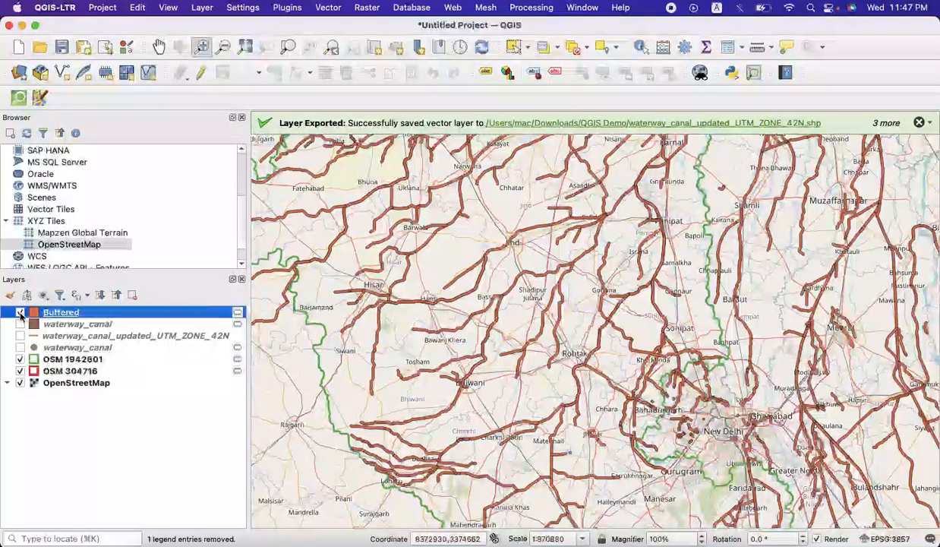
left_click(19, 312)
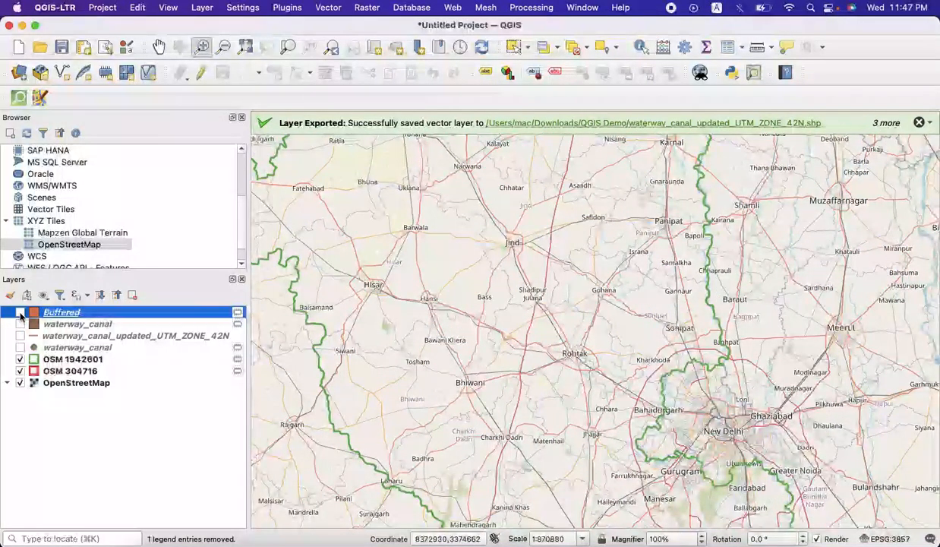
Step: Show the waterway_canal_updated_UTM_ZONE_42N layer, keeping the waterway_canal polygon layer hidden
left_click(20, 323)
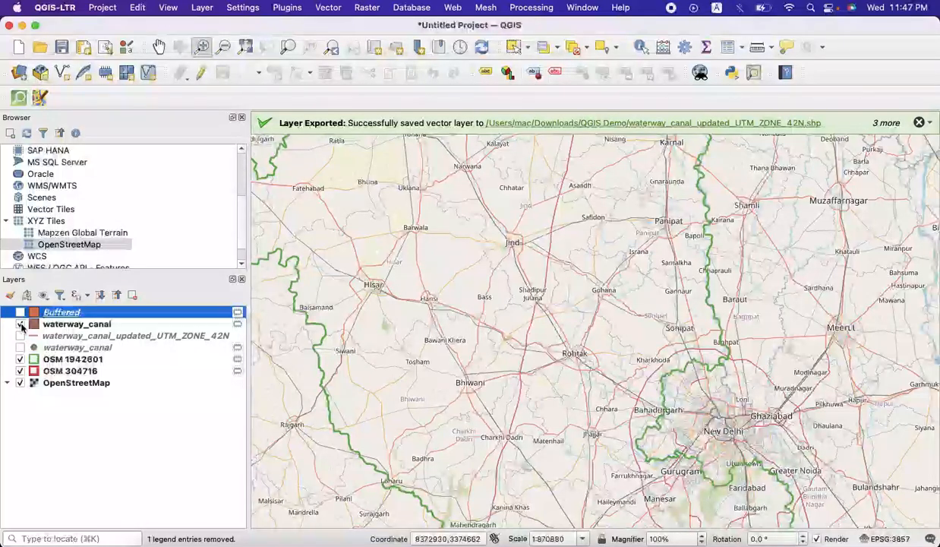
left_click(21, 324)
left_click(21, 335)
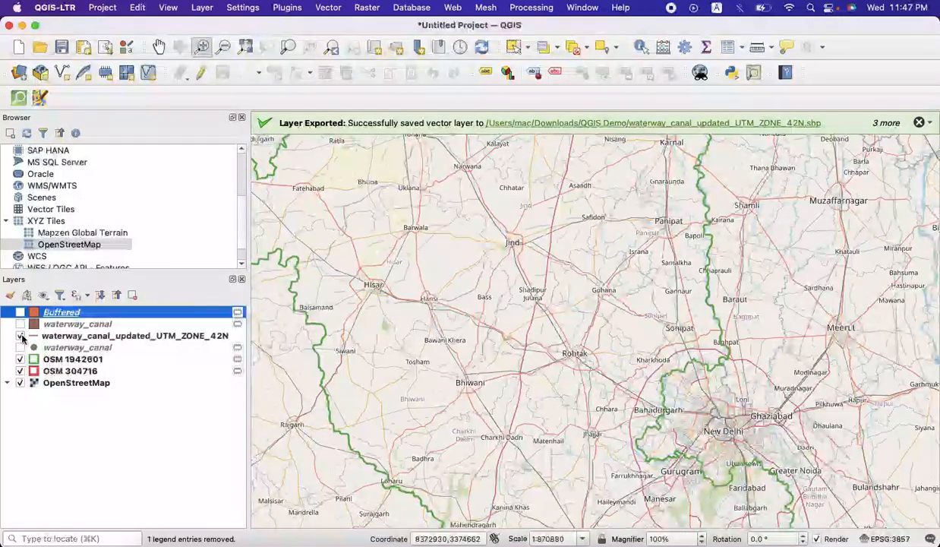
left_click(22, 336)
left_click(20, 336)
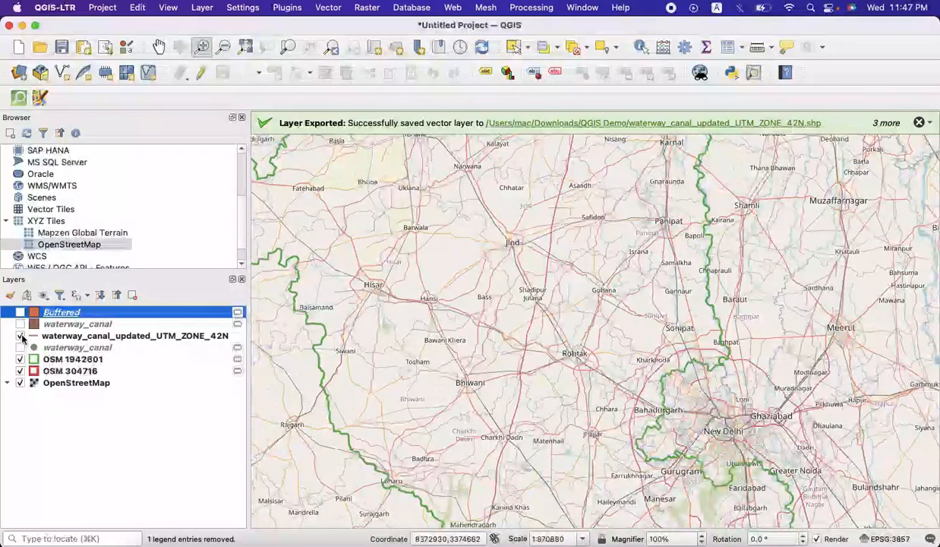
Step: Style the Buffered layer with the outline green symbol and show it on the map
left_click(20, 313)
left_click(21, 313)
left_click(20, 313)
double_click(38, 316)
scroll(569, 326, "down", 3)
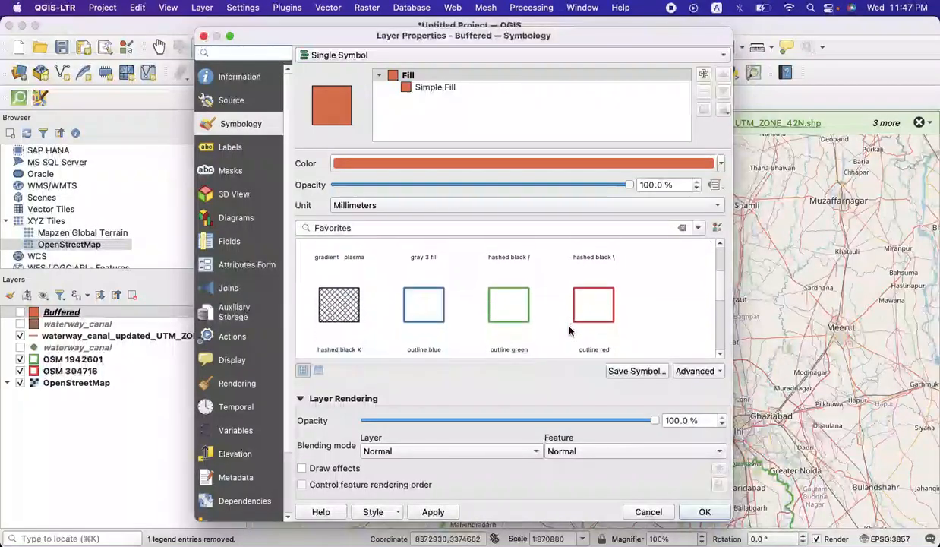
left_click(506, 319)
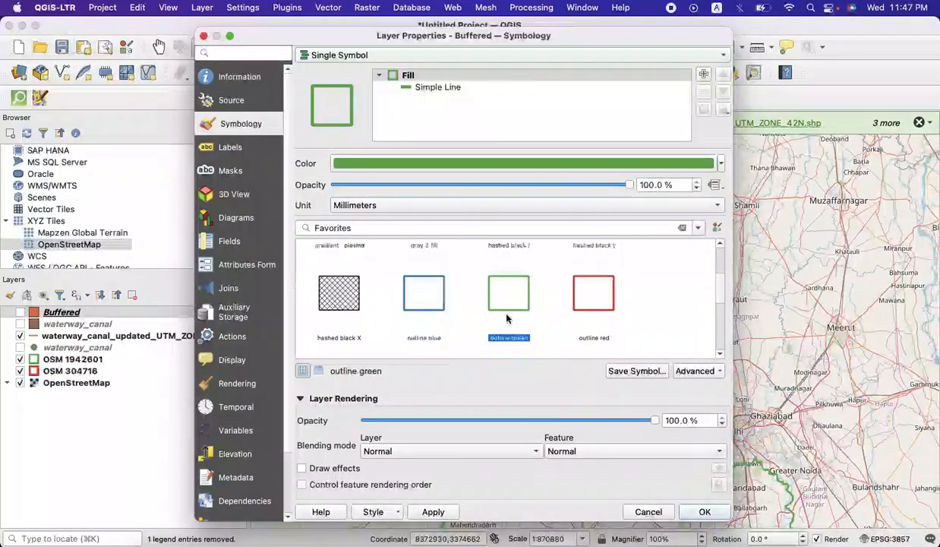
left_click(715, 509)
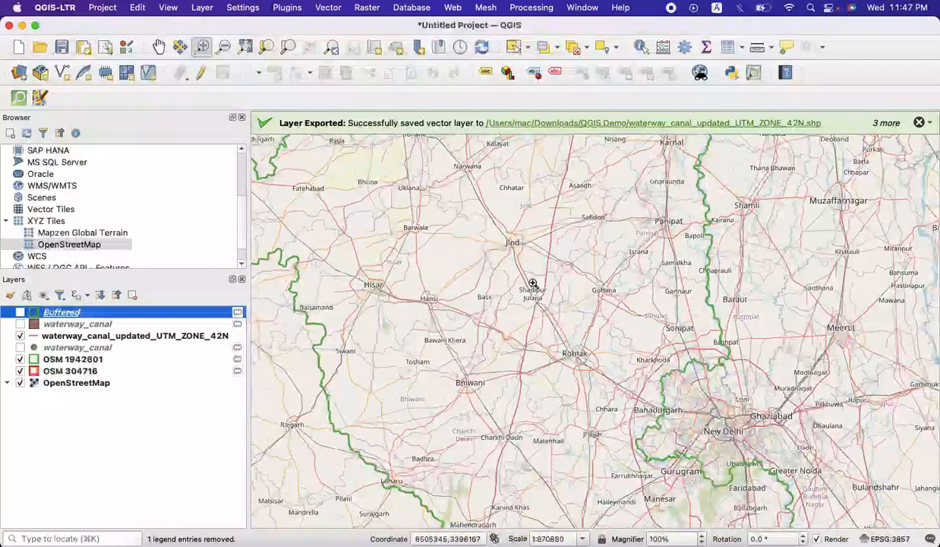
left_click(20, 312)
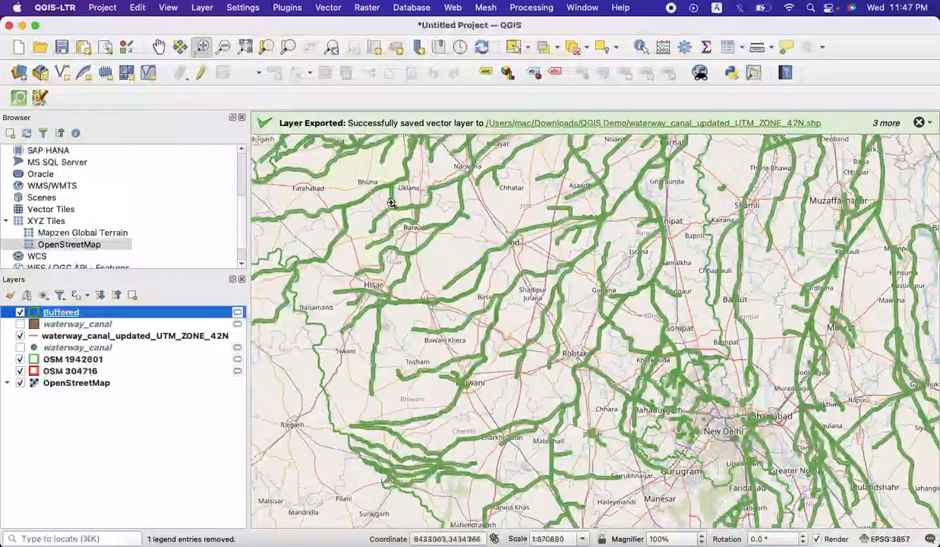
Step: Compare the buffer outlines with the canal lines around Hansi by toggling the visibility of both layers
left_click_drag(364, 173, 571, 394)
left_click_drag(453, 220, 666, 442)
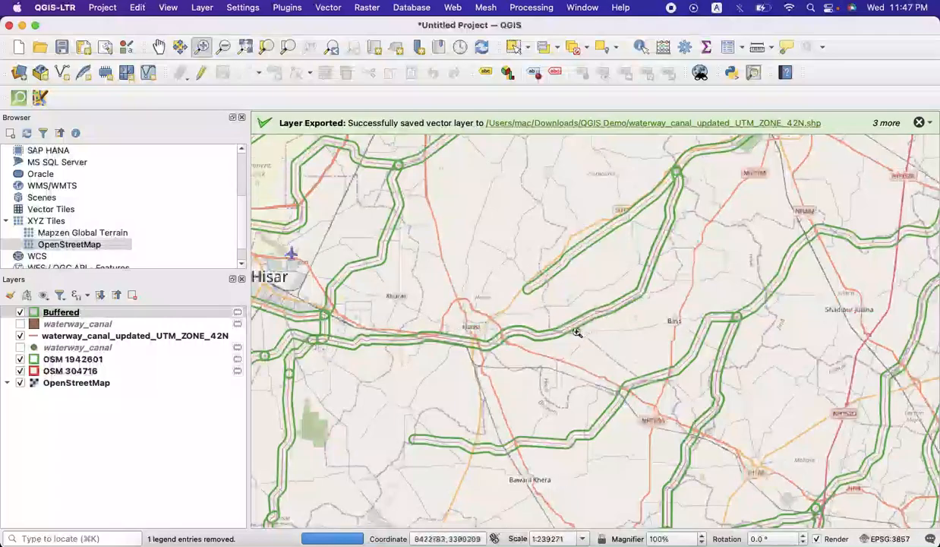
left_click(19, 335)
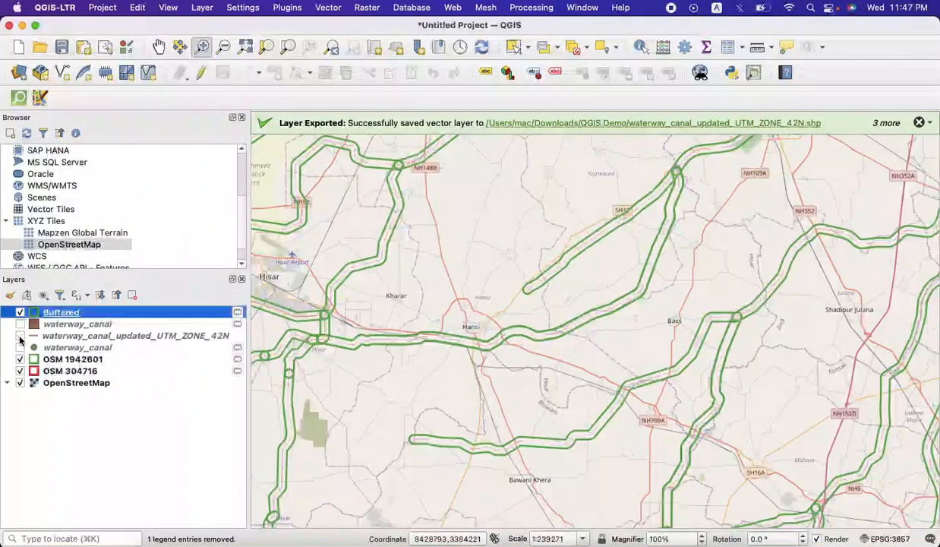
left_click(20, 336)
left_click(20, 337)
left_click(19, 336)
left_click(20, 337)
left_click(20, 336)
left_click(19, 337)
left_click(20, 336)
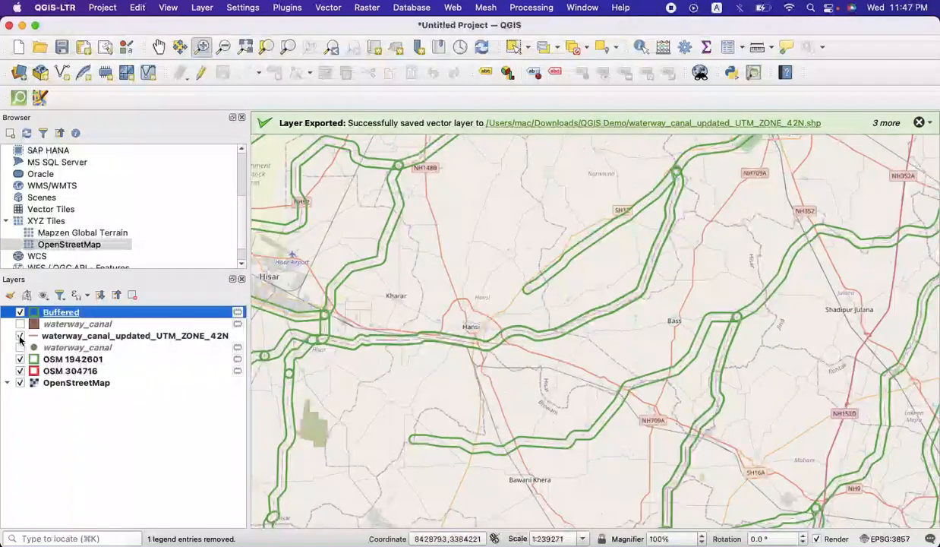
left_click(19, 337)
left_click(20, 336)
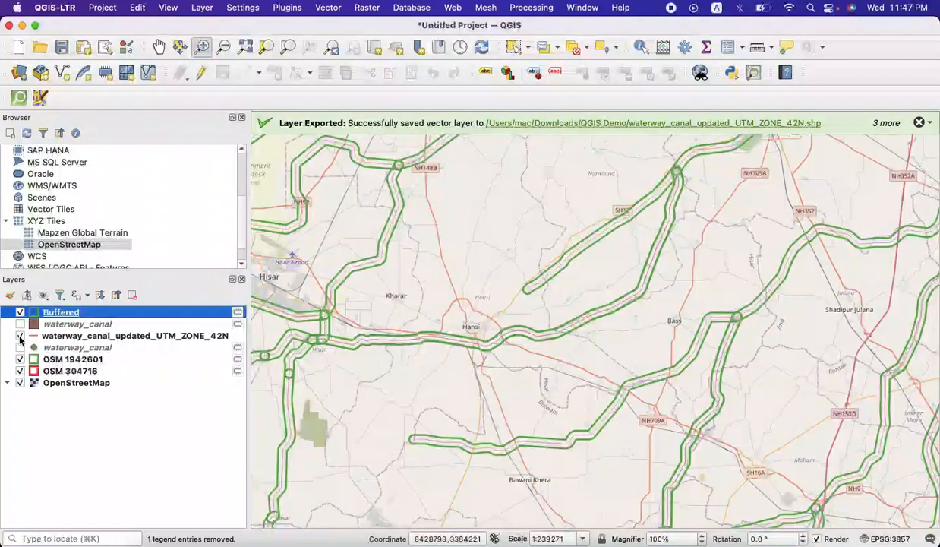
left_click(19, 312)
left_click(19, 312)
left_click(20, 312)
left_click(20, 312)
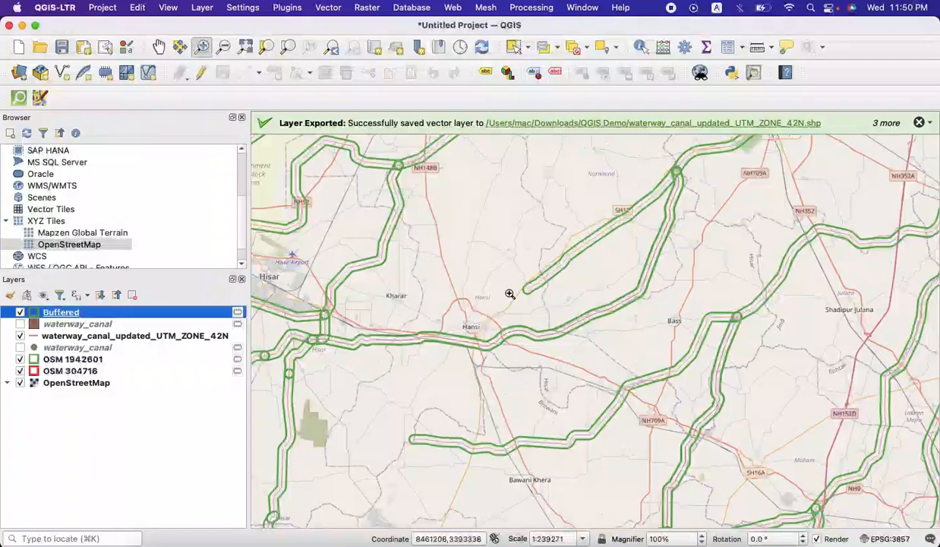
Step: Examine the full extent of the buffered canals at country scale and briefly check the waterway_canal point layer
left_click(223, 48)
left_click(509, 383)
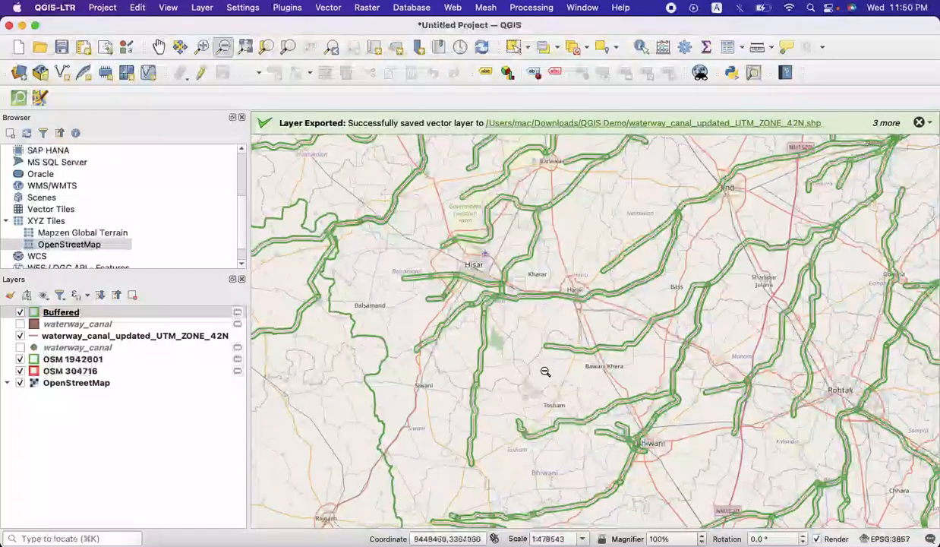
left_click(545, 371)
left_click(476, 365)
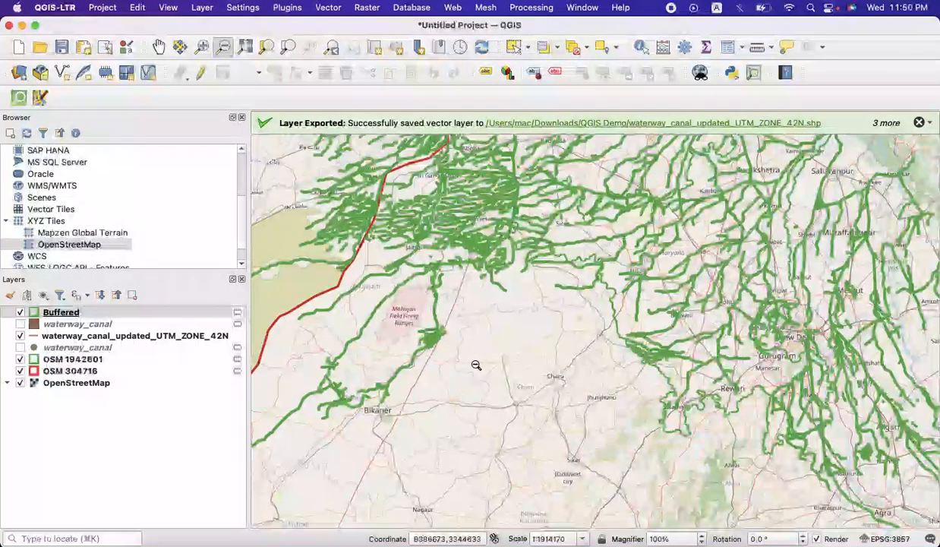
left_click(528, 347)
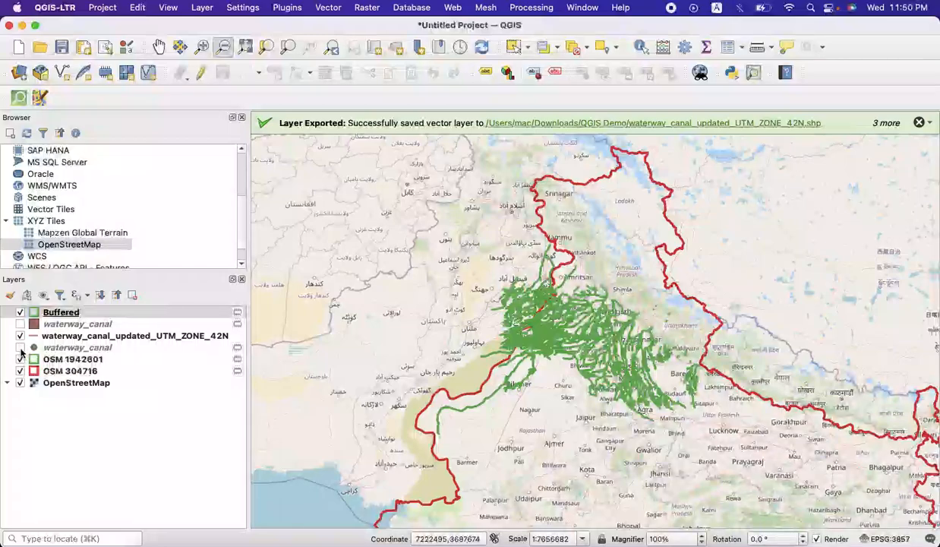
left_click(20, 347)
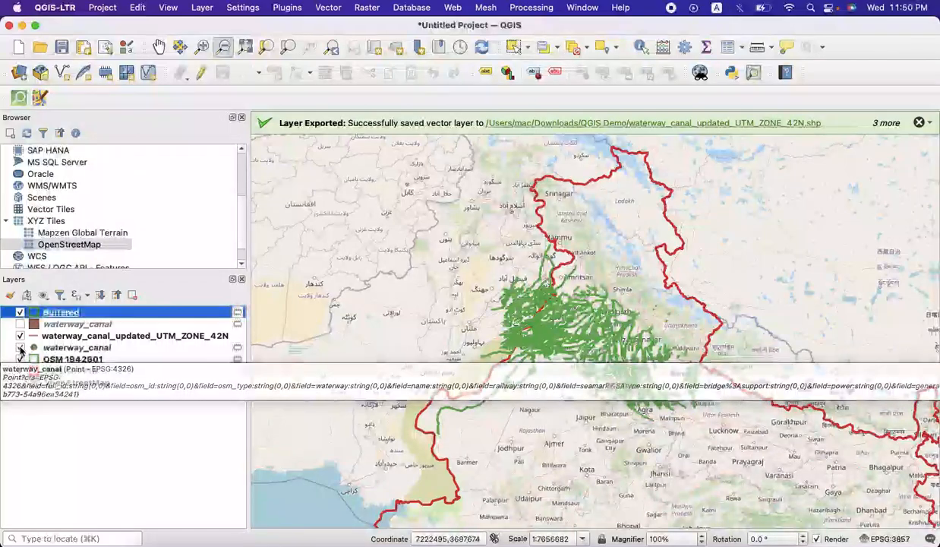
left_click(21, 348)
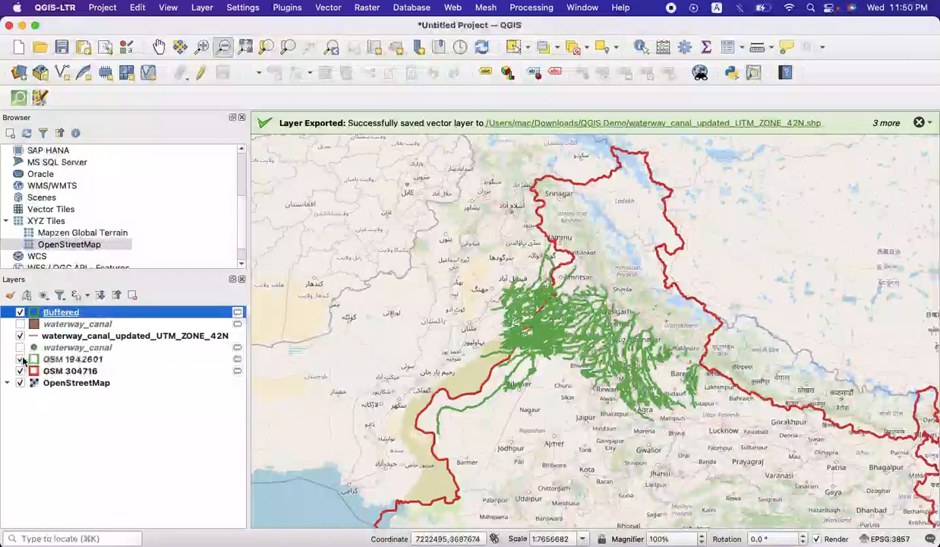
Step: Style the OSM 1942601 boundary layer with the outline blue symbol
left_click(32, 362)
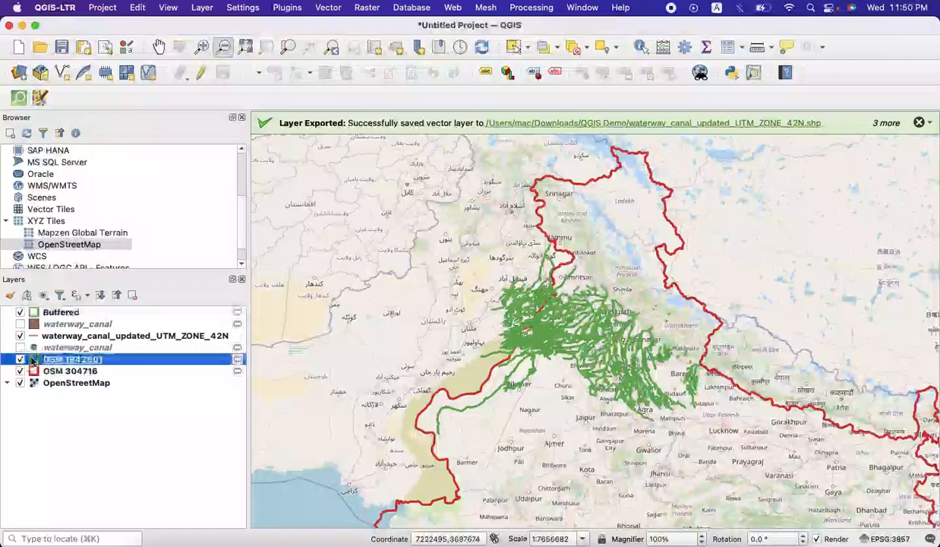
double_click(32, 361)
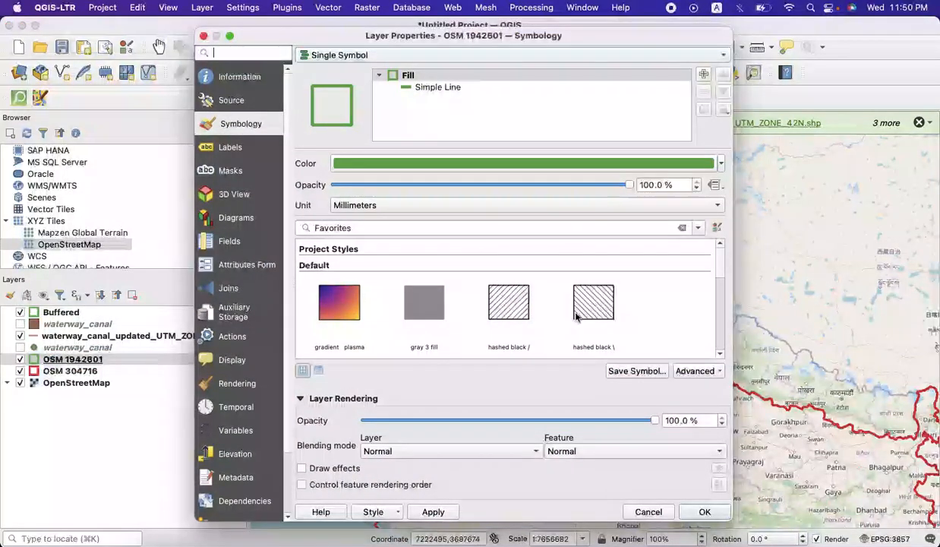
scroll(576, 317, "down", 3)
left_click(422, 312)
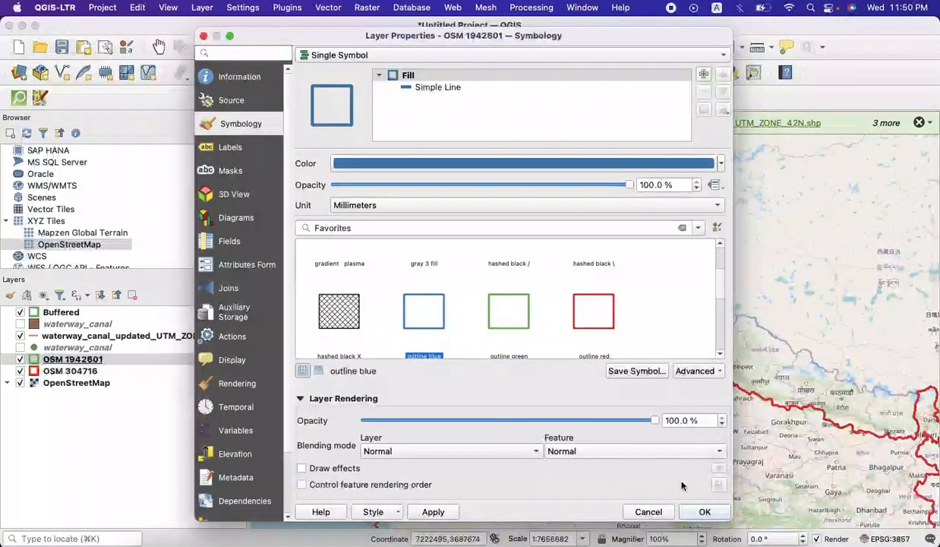
left_click(705, 512)
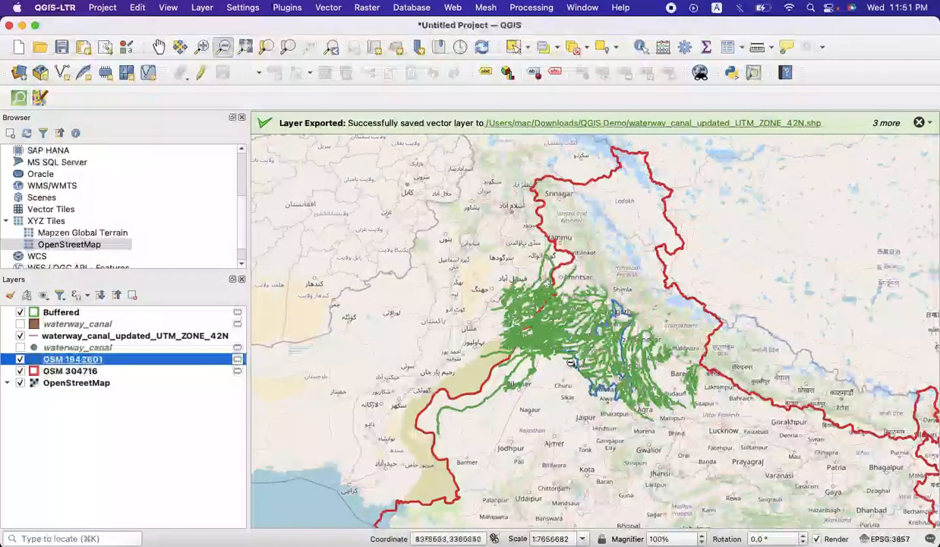
Step: Move the OSM 1942601 layer to the top of the layer order and turn on its labels
left_click_drag(89, 359, 91, 311)
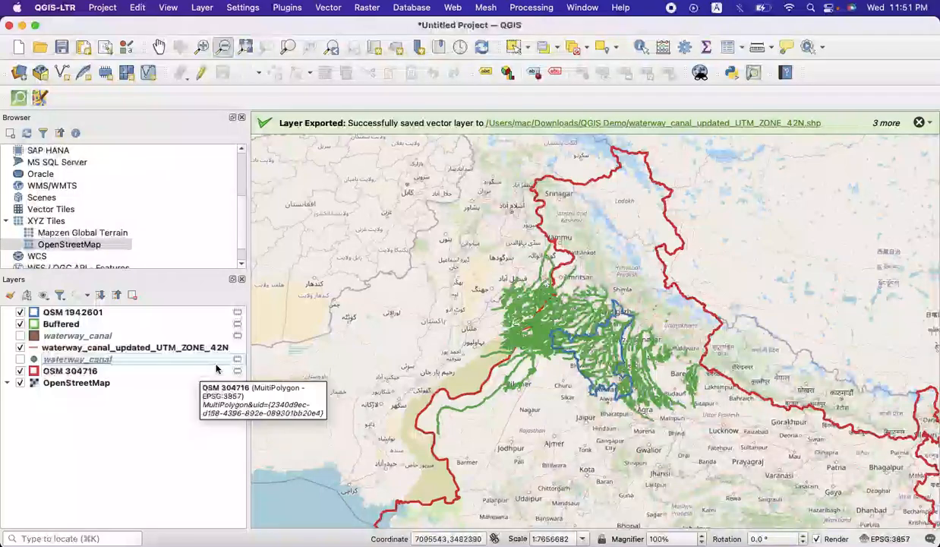
left_click(76, 312)
right_click(80, 312)
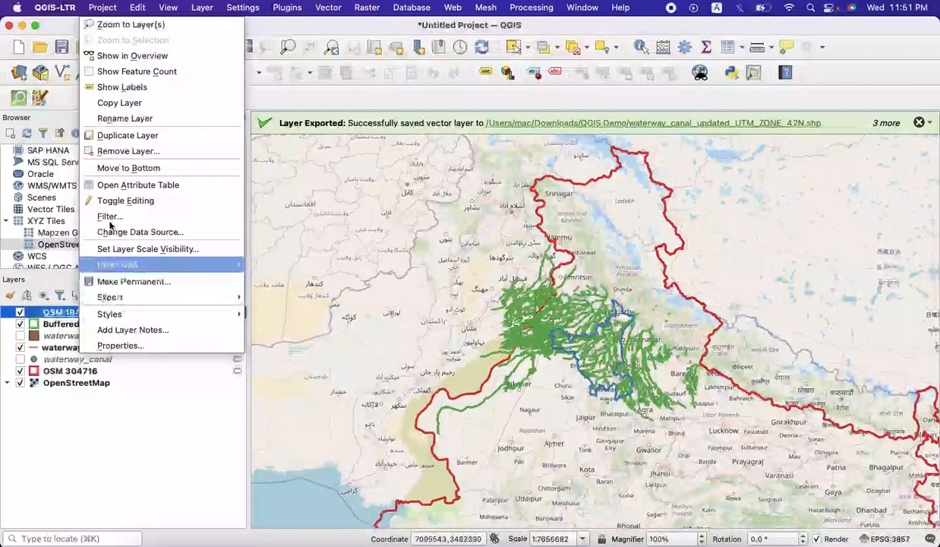
left_click(126, 90)
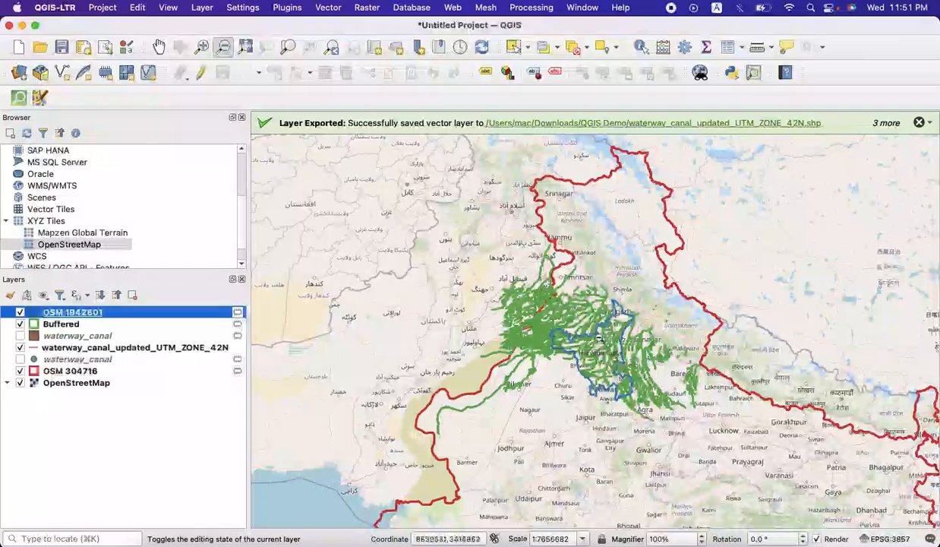
Step: Clip the OSM 1942601 boundary polygon with the Buffered layer as the overlay, creating a temporary layer that opens in the project
left_click(202, 47)
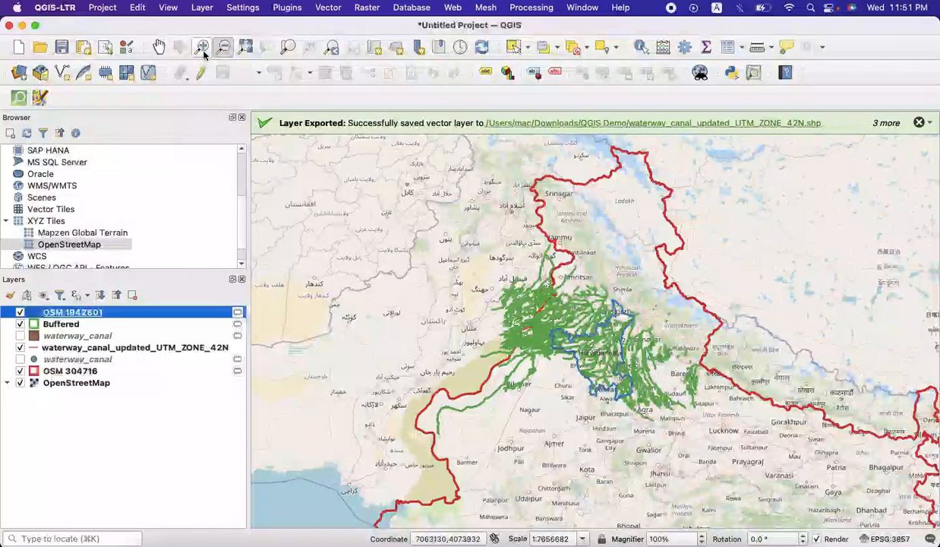
left_click_drag(508, 255, 767, 489)
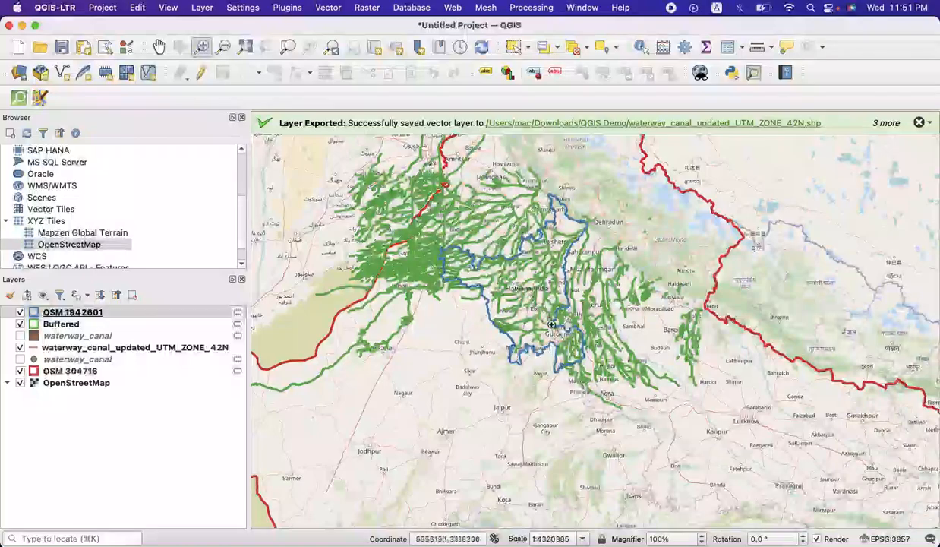
left_click(520, 286)
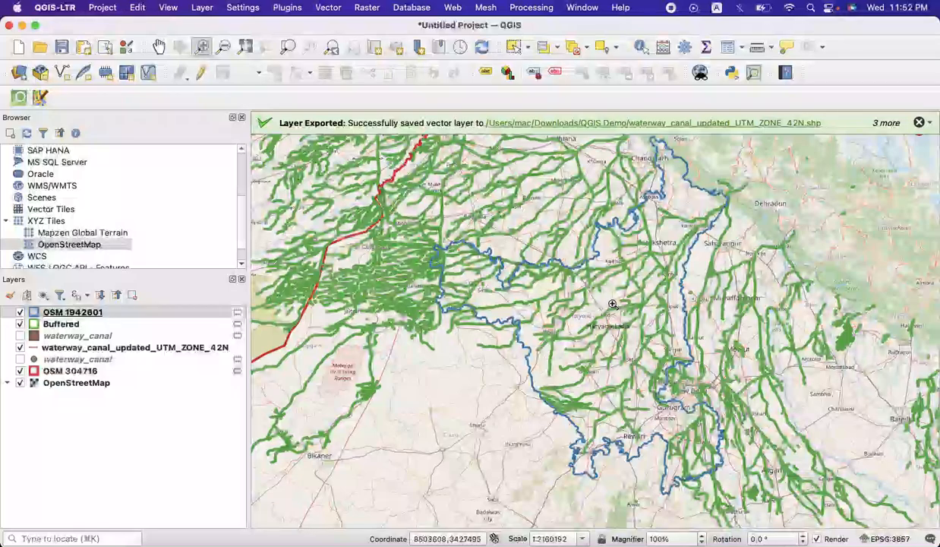
left_click(328, 7)
mouse_move(336, 41)
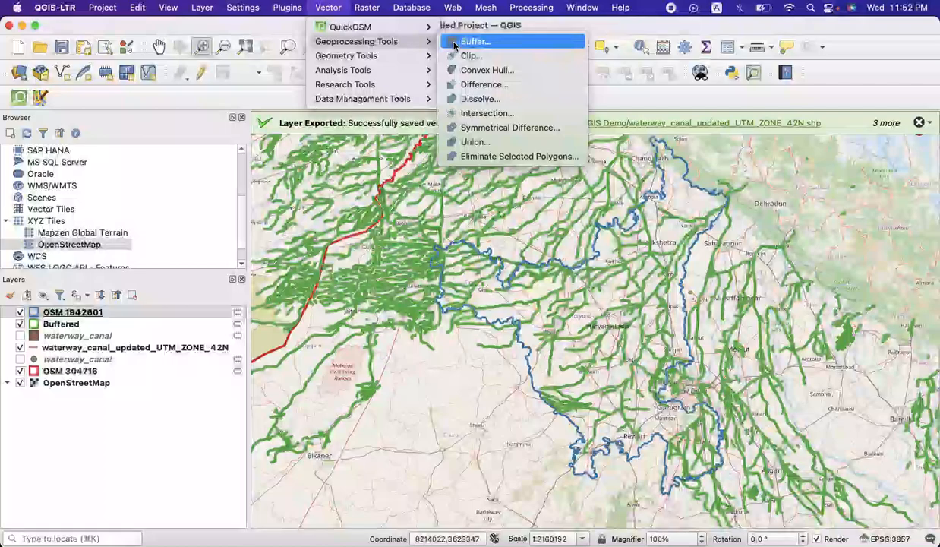
left_click(489, 58)
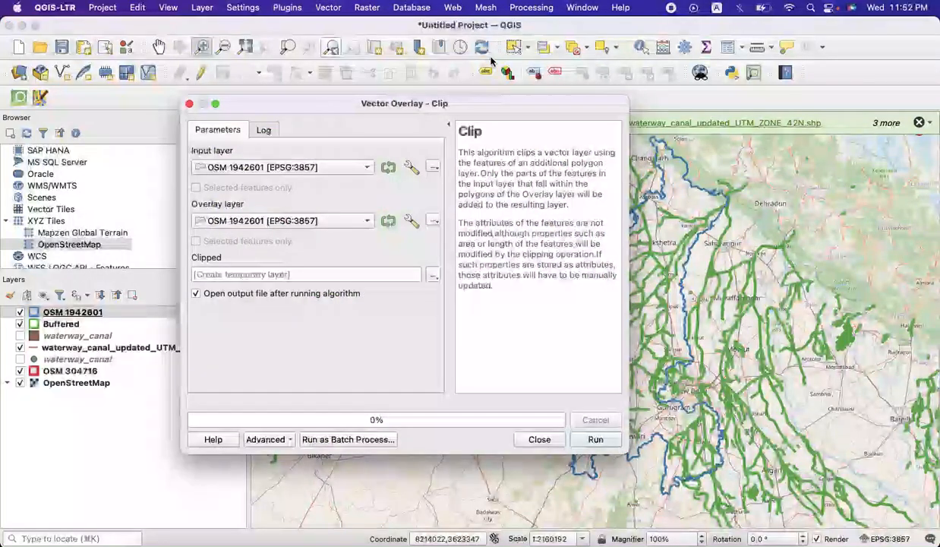
left_click(347, 167)
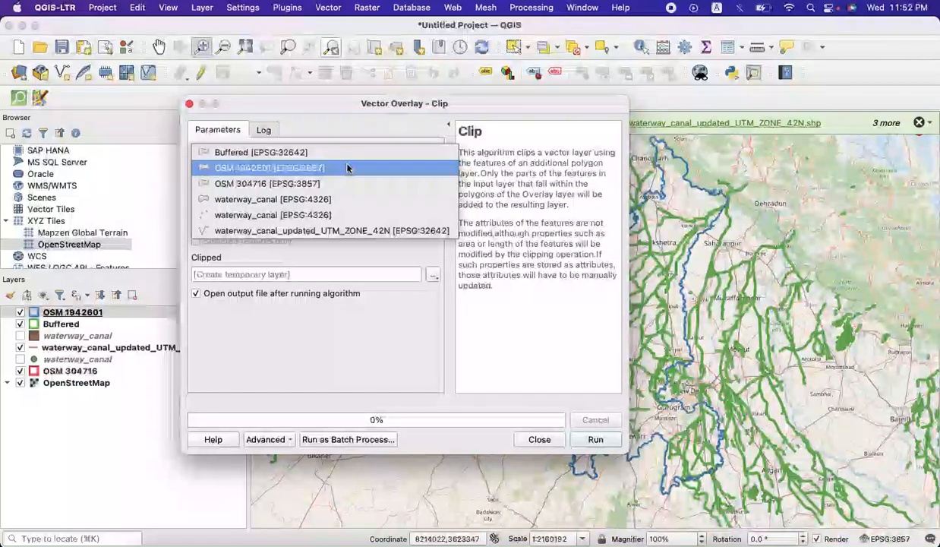
left_click(346, 168)
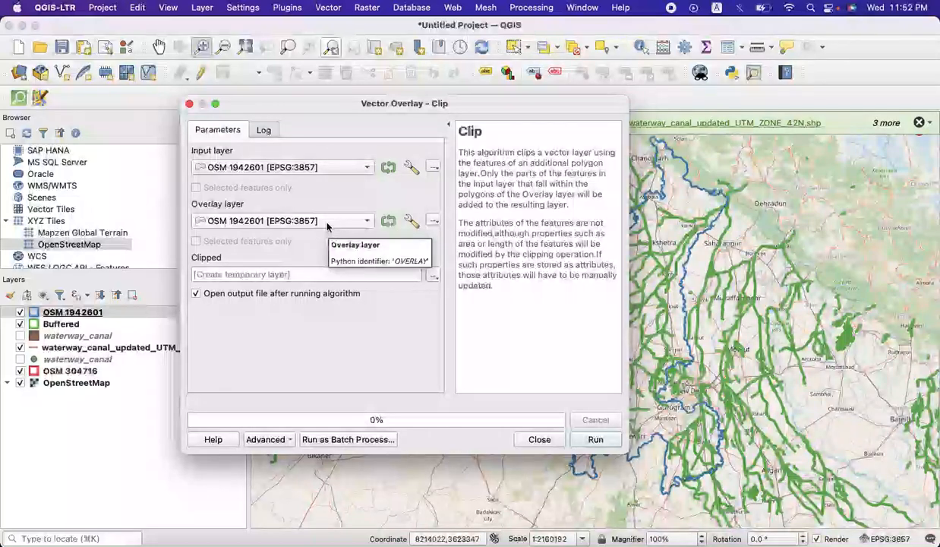
left_click(327, 225)
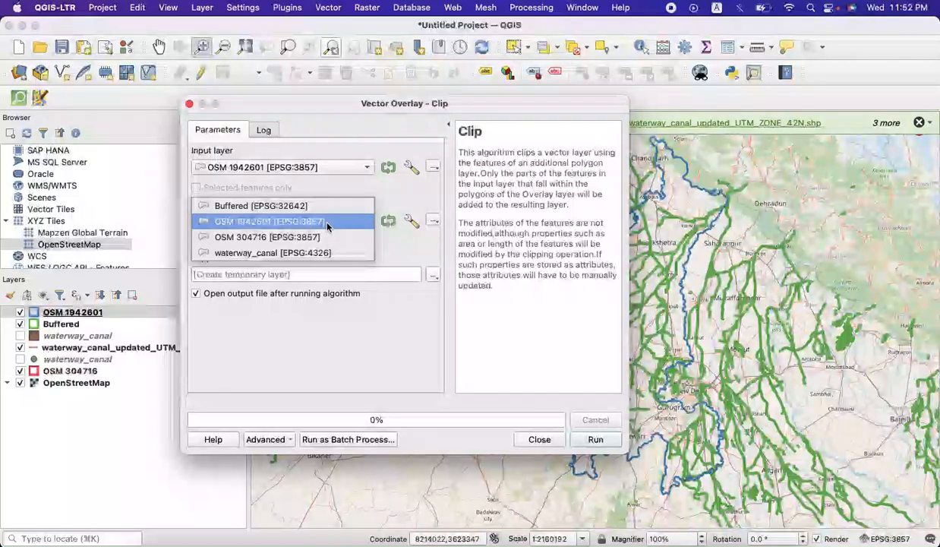
left_click(300, 204)
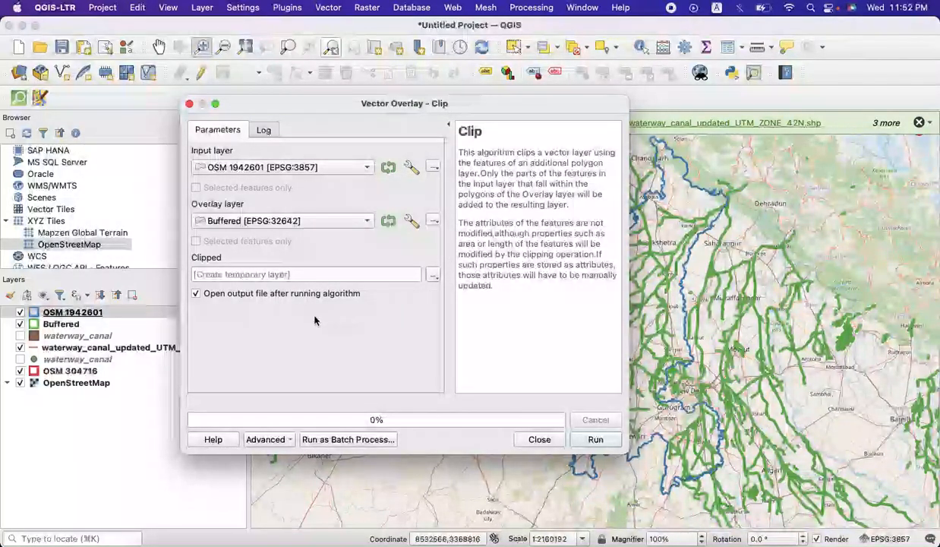
left_click(594, 440)
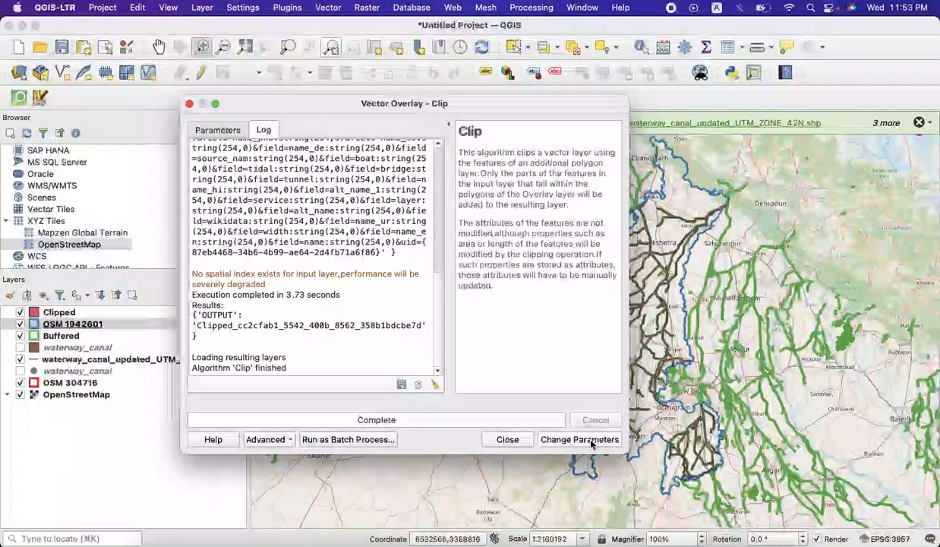
left_click(507, 440)
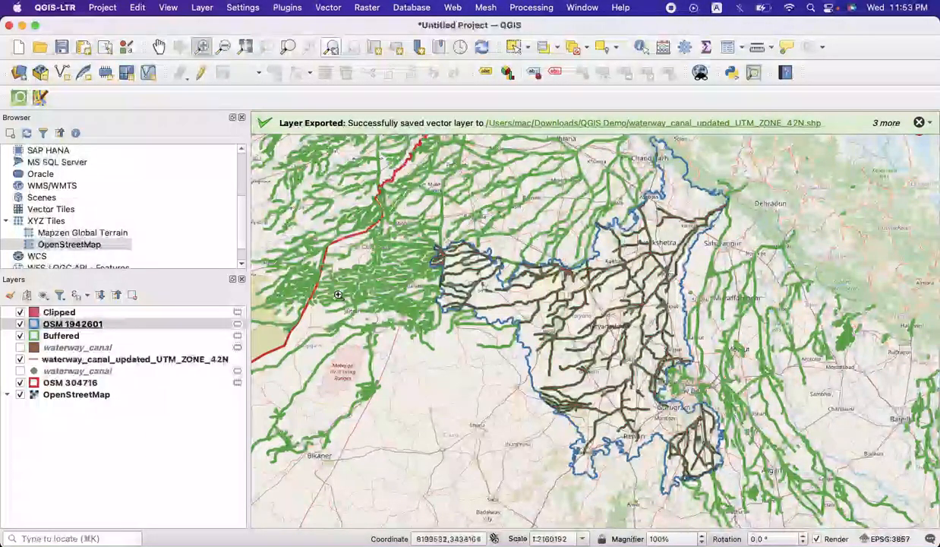
Step: Hide the Buffered layer and check the Clipped layer inside the Haryana boundary by toggling its visibility, leaving it shown
left_click(21, 336)
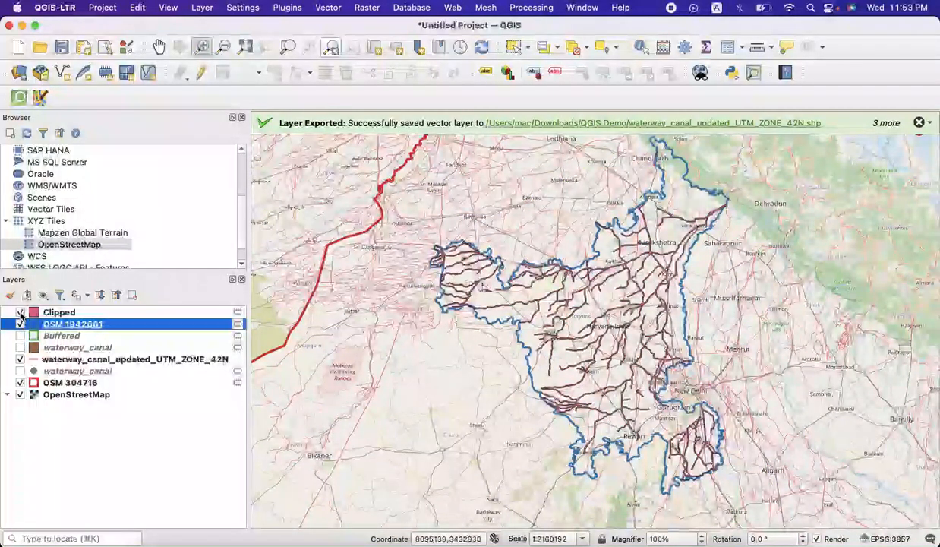
left_click(21, 312)
left_click(20, 312)
left_click(21, 312)
left_click(21, 312)
left_click(20, 312)
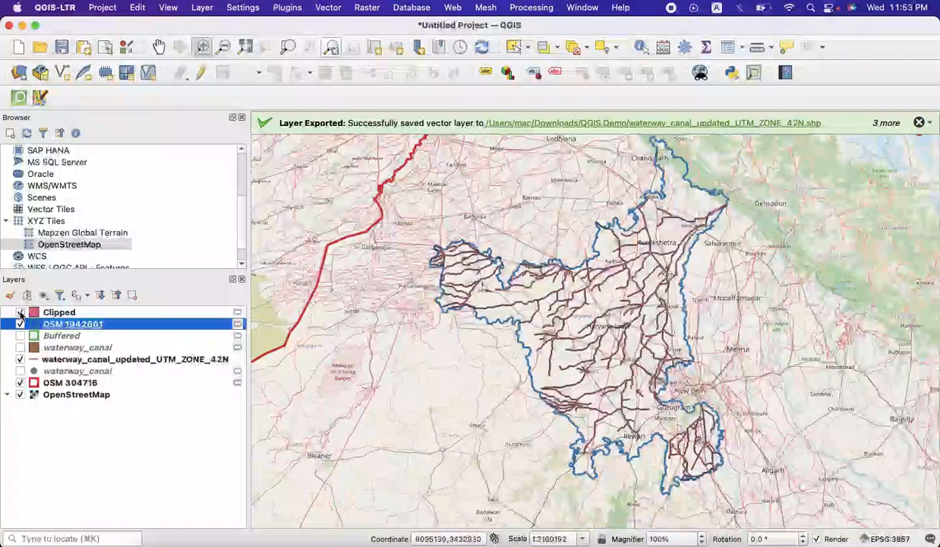
left_click(20, 313)
left_click(20, 312)
left_click(20, 312)
left_click(20, 312)
left_click(21, 312)
left_click(21, 312)
left_click(21, 312)
left_click(21, 312)
left_click(20, 312)
left_click(21, 312)
left_click(20, 312)
left_click(21, 312)
left_click(20, 312)
left_click(20, 312)
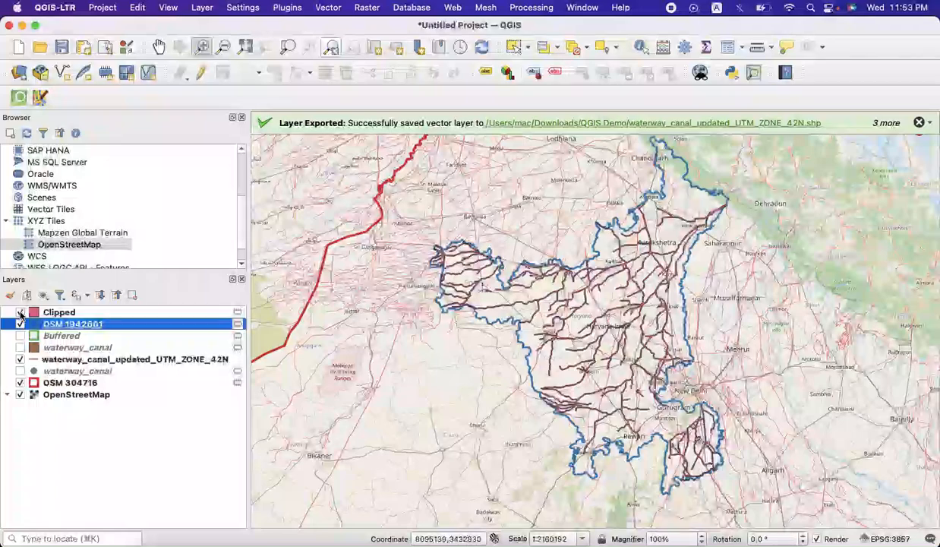
left_click(21, 312)
left_click(20, 312)
left_click(20, 312)
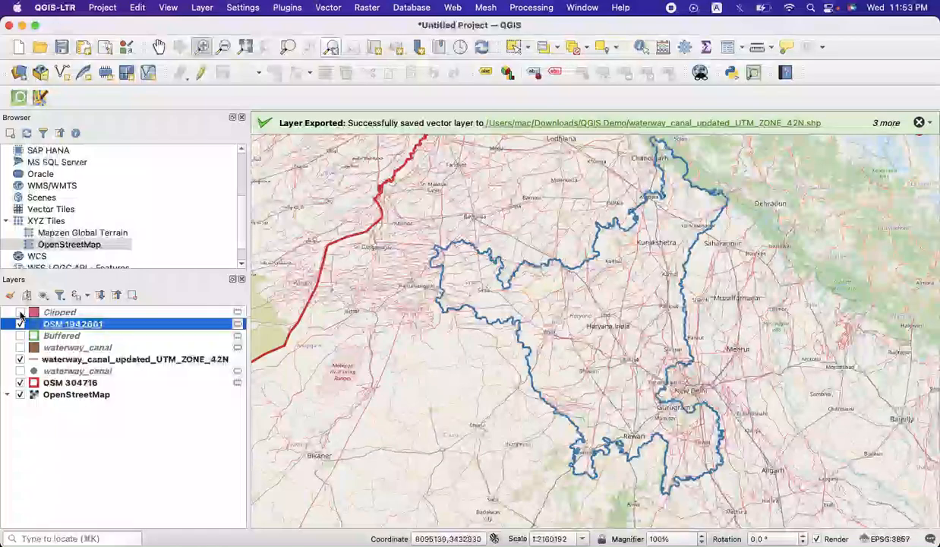
left_click(21, 312)
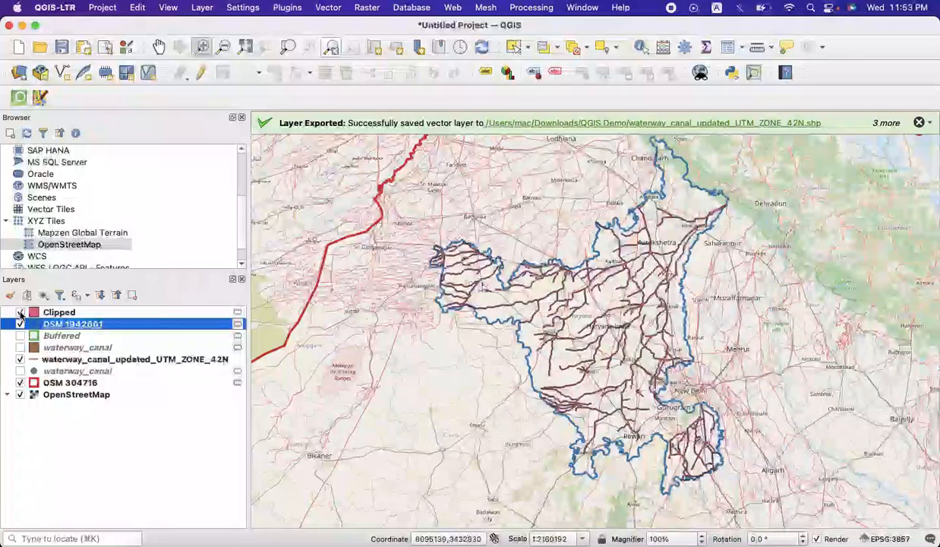
left_click(223, 46)
left_click(535, 392)
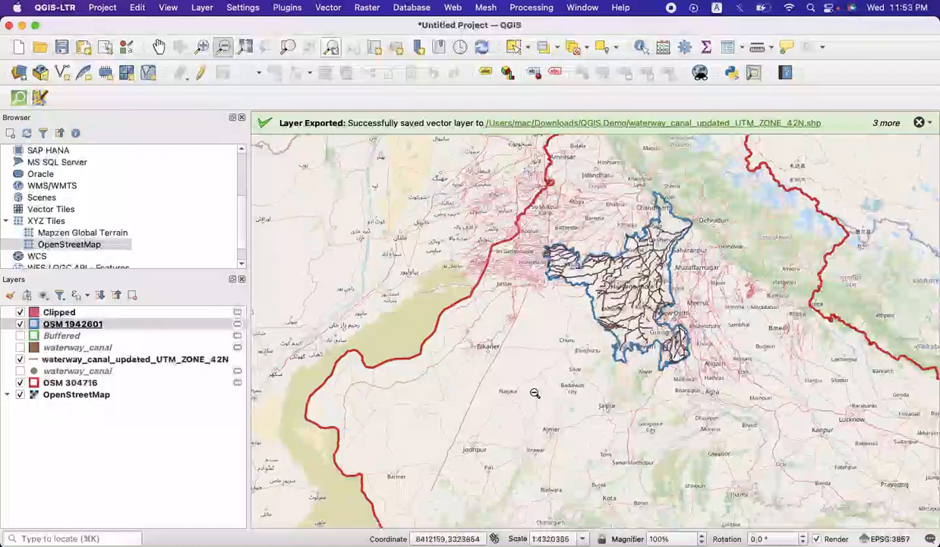
left_click(410, 400)
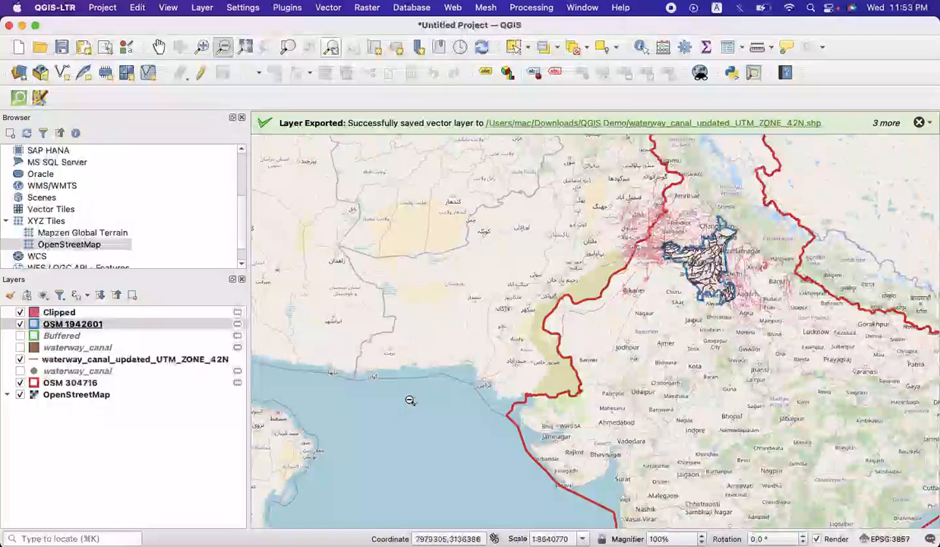